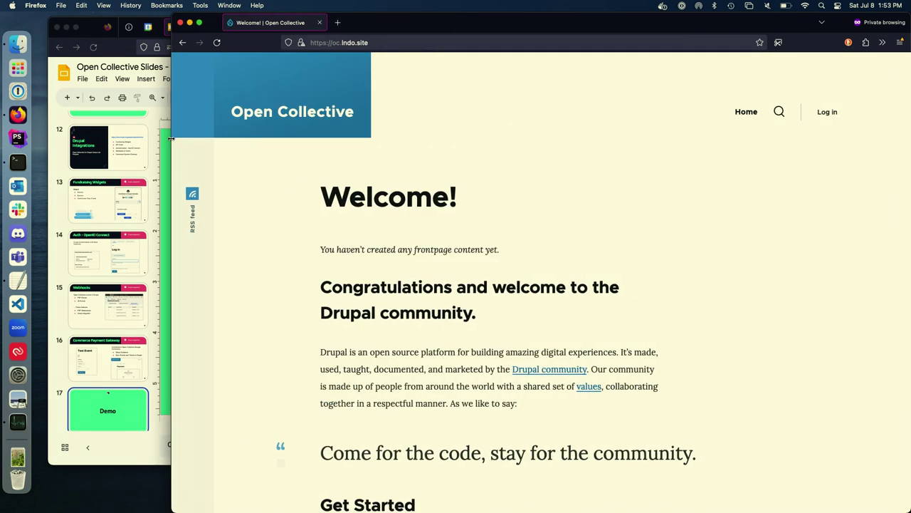
Step: Widen the browser window showing the Open Collective demo site
{"action": "left_click_drag", "start_coordinate": [171, 137], "coordinate": [70, 130]}
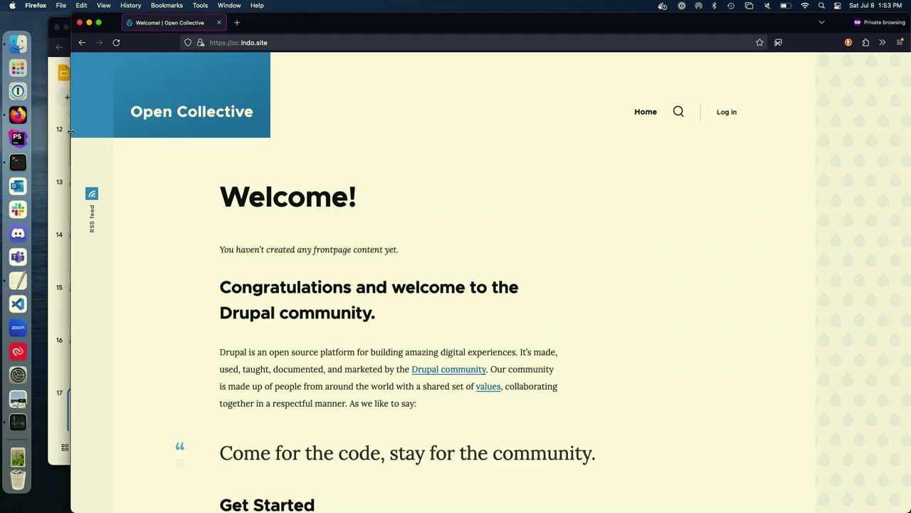
Step: Bring up the admin's 'Welcome! | Open Collective' tab and enlarge the Firefox window to fill the screen
{"action": "left_click", "coordinate": [54, 39]}
{"action": "left_click", "coordinate": [319, 27]}
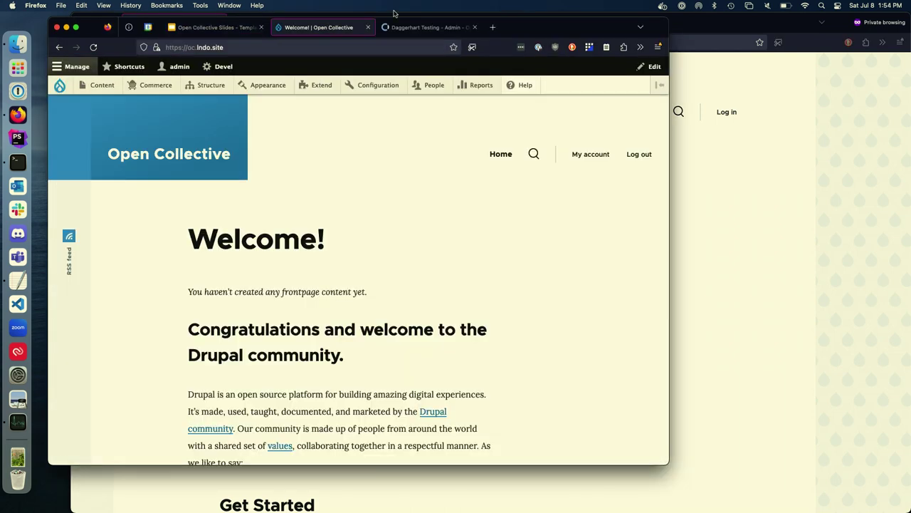
{"action": "left_click_drag", "start_coordinate": [668, 20], "coordinate": [785, 15]}
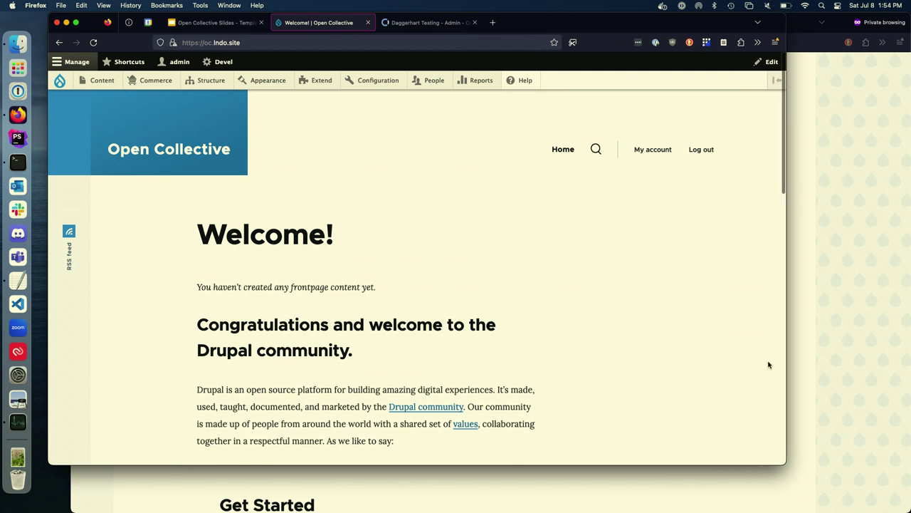
{"action": "left_click_drag", "start_coordinate": [784, 465], "coordinate": [783, 512]}
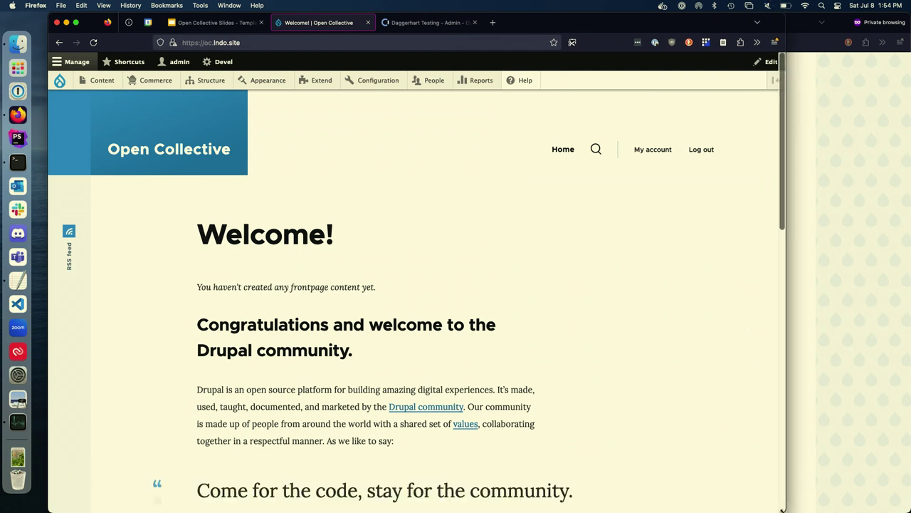
{"action": "left_click_drag", "start_coordinate": [672, 25], "coordinate": [657, 26]}
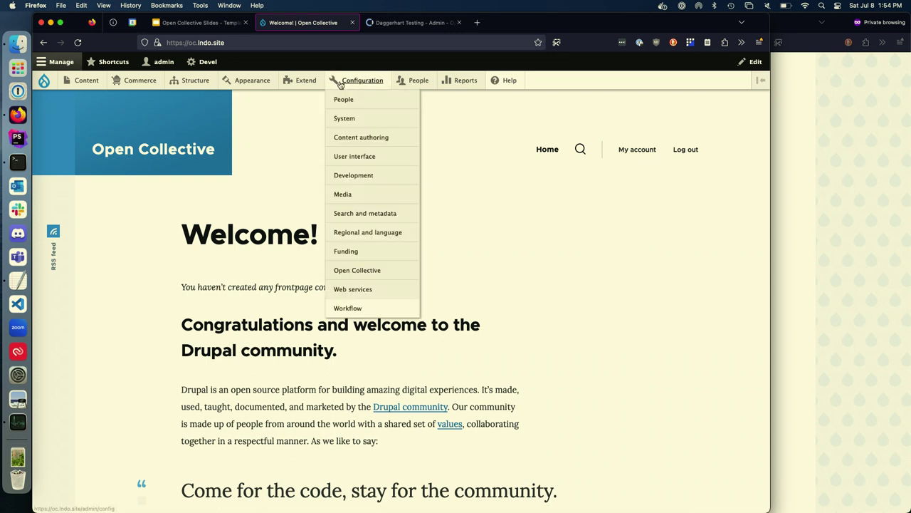
Step: Open the Extend page and filter it to the Open Collective module category
{"action": "left_click", "coordinate": [297, 88], "text": "super"}
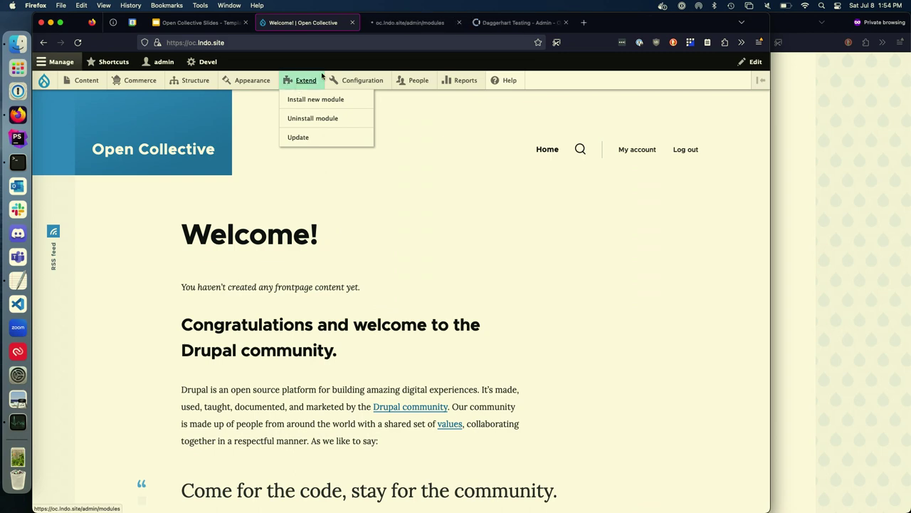
{"action": "left_click", "coordinate": [380, 25]}
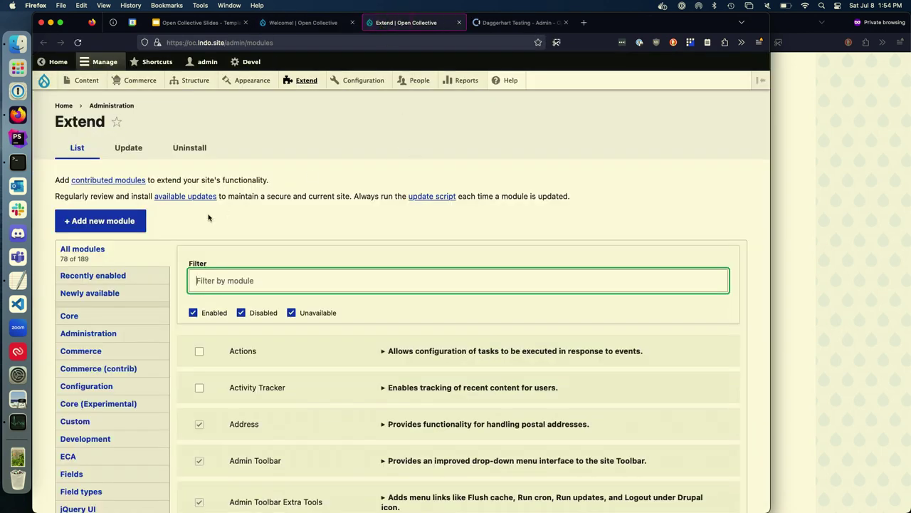
{"action": "scroll", "coordinate": [141, 352], "scroll_direction": "down", "scroll_amount": 5}
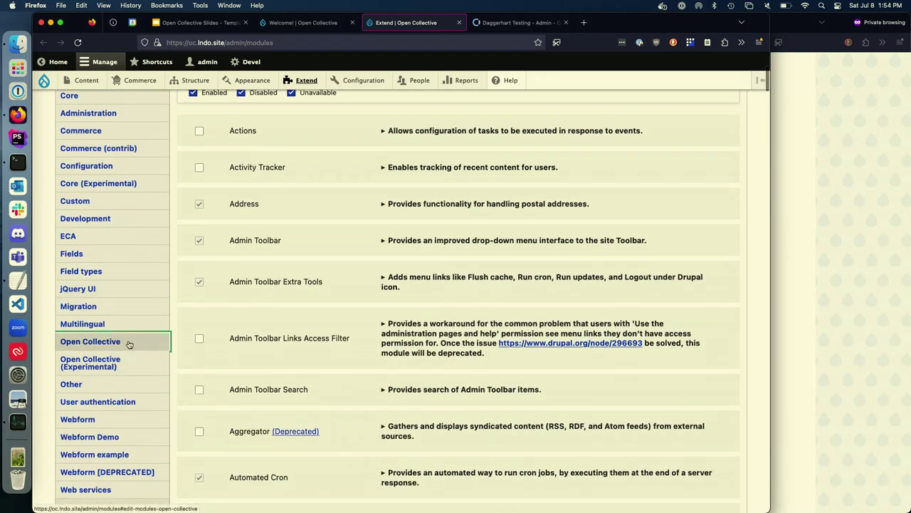
{"action": "left_click", "coordinate": [128, 342]}
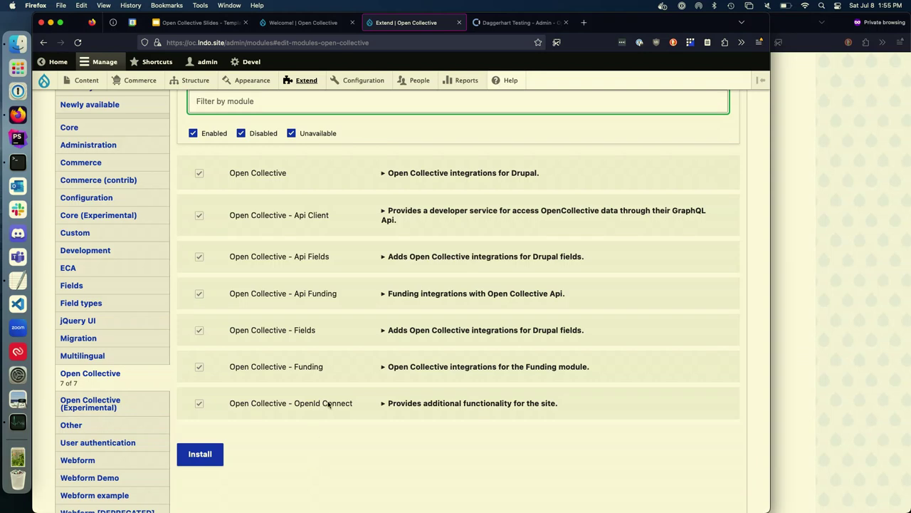
Step: Check the OpenId Connect module details, then list the Open Collective (Experimental) modules
{"action": "left_click", "coordinate": [401, 404]}
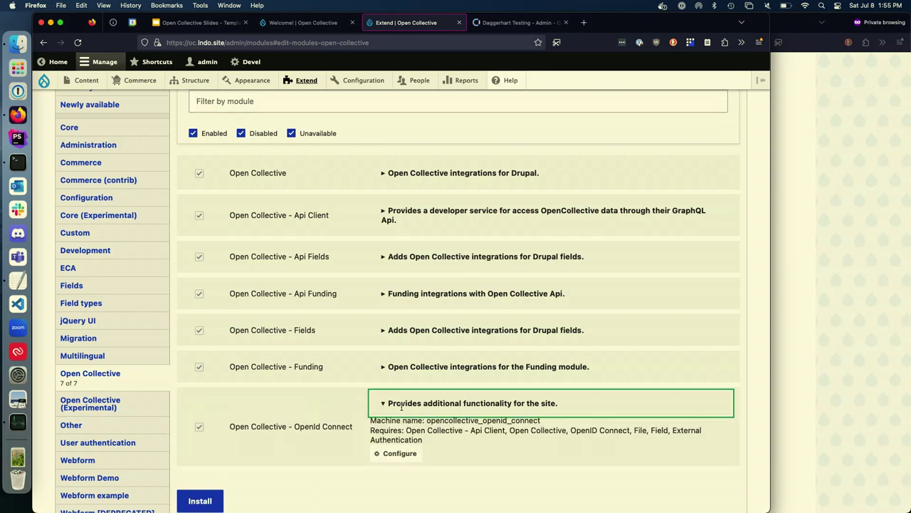
{"action": "left_click", "coordinate": [401, 404]}
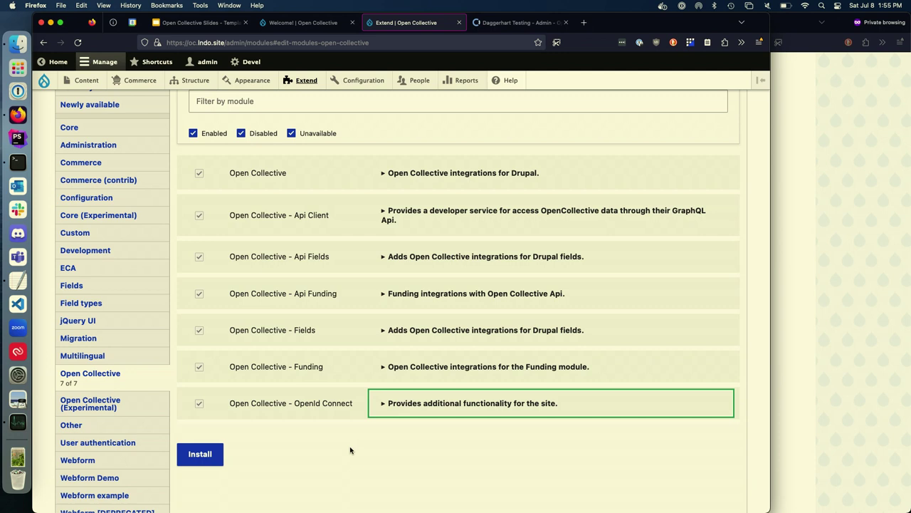
{"action": "left_click", "coordinate": [131, 406]}
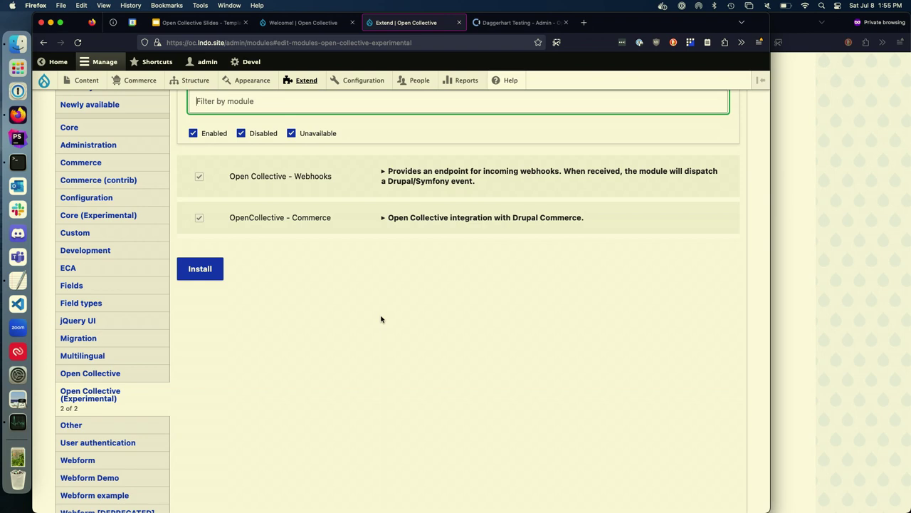
Step: Open the Funding widget gallery from the Configuration menu
{"action": "left_click", "coordinate": [356, 82]}
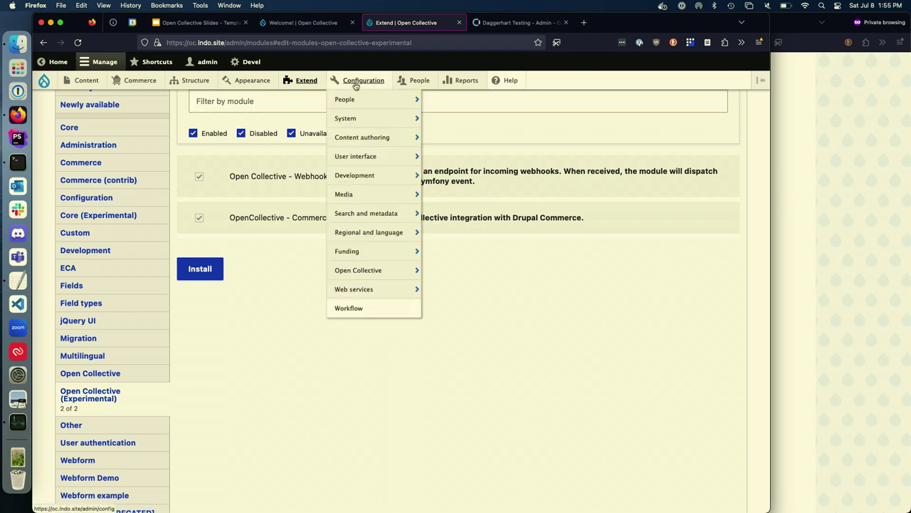
{"action": "mouse_move", "coordinate": [358, 246]}
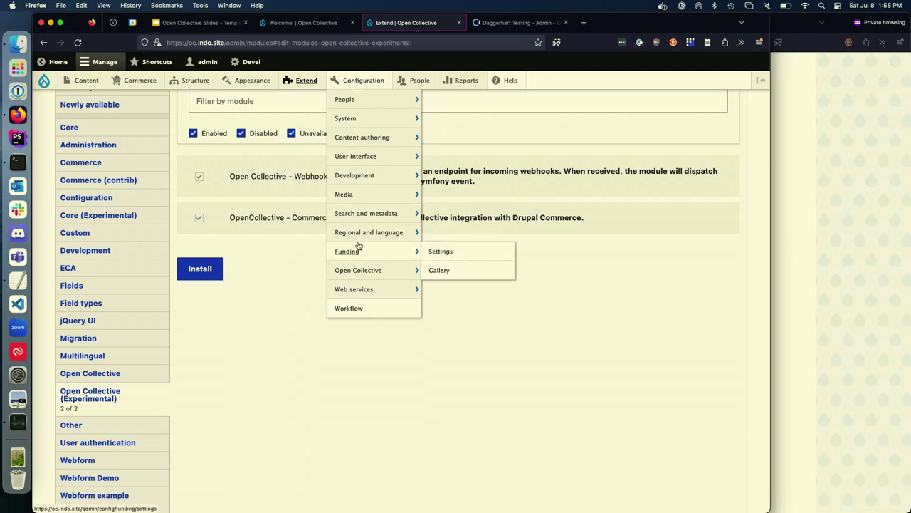
{"action": "left_click", "coordinate": [432, 276]}
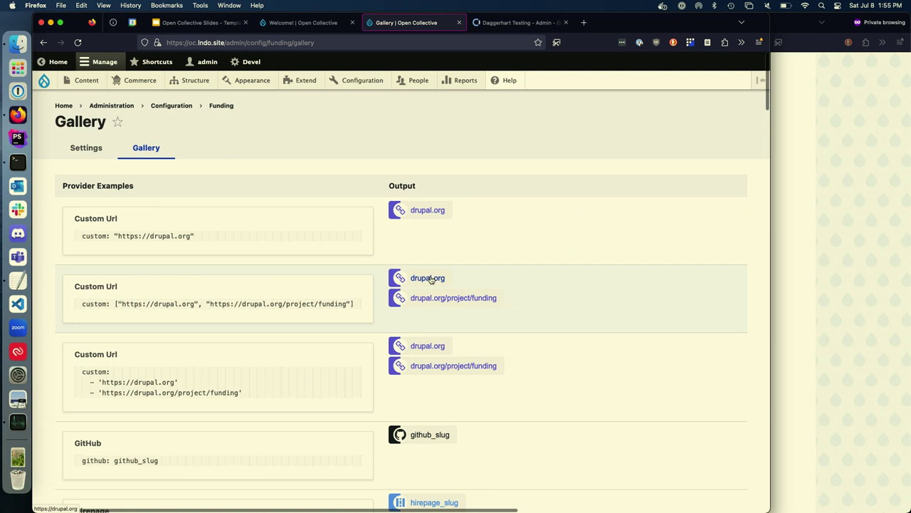
Step: Scroll the gallery down to the Open Collective banner and button widget examples
{"action": "scroll", "coordinate": [354, 272], "scroll_direction": "down", "scroll_amount": 5}
{"action": "scroll", "coordinate": [354, 273], "scroll_direction": "down", "scroll_amount": 8}
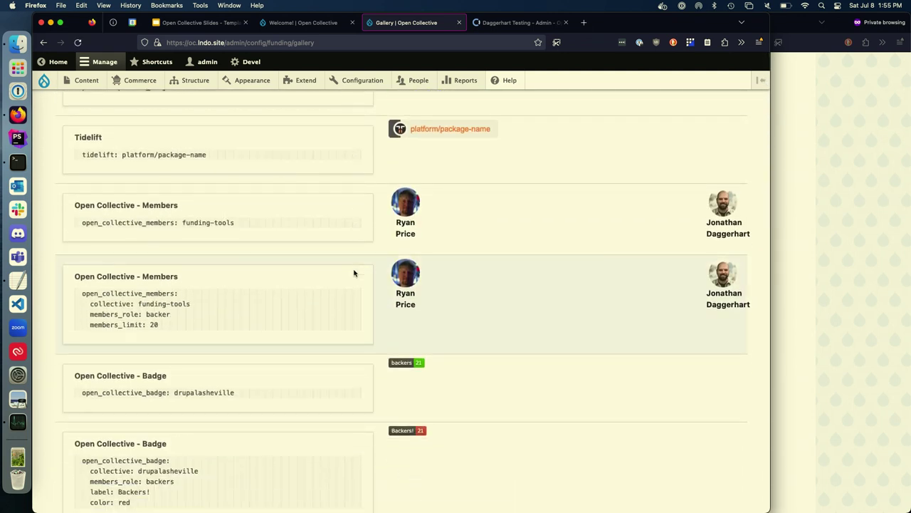
{"action": "scroll", "coordinate": [354, 273], "scroll_direction": "down", "scroll_amount": 1}
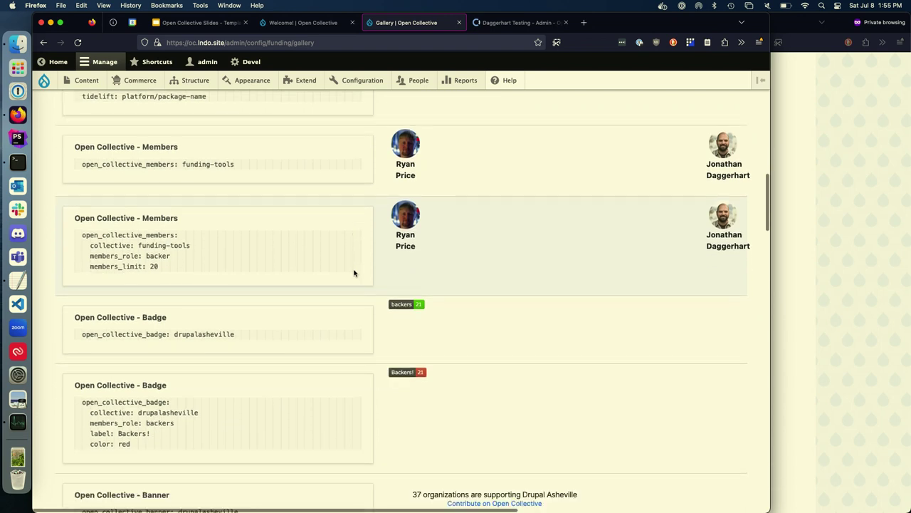
{"action": "scroll", "coordinate": [354, 273], "scroll_direction": "down", "scroll_amount": 1}
{"action": "scroll", "coordinate": [354, 273], "scroll_direction": "down", "scroll_amount": 1}
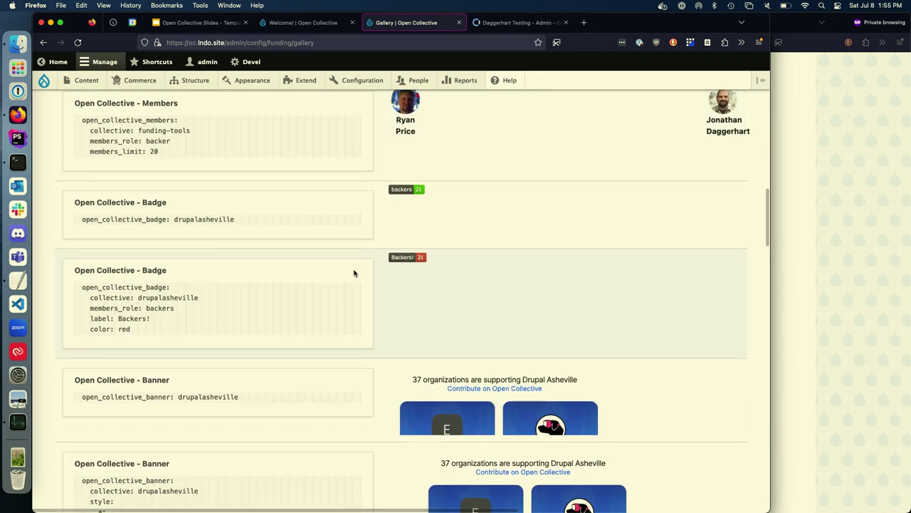
{"action": "scroll", "coordinate": [354, 273], "scroll_direction": "down", "scroll_amount": 1}
{"action": "scroll", "coordinate": [354, 273], "scroll_direction": "down", "scroll_amount": 1}
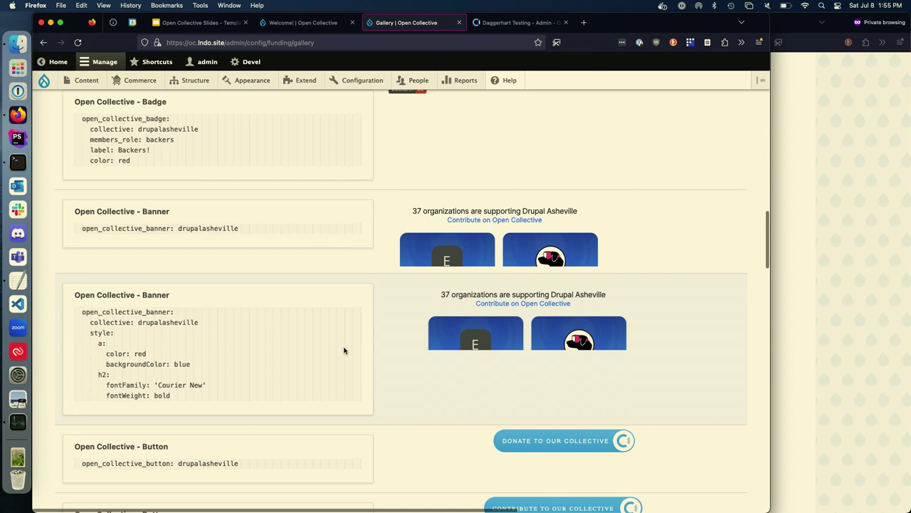
{"action": "scroll", "coordinate": [344, 350], "scroll_direction": "up", "scroll_amount": 2}
{"action": "right_click", "coordinate": [344, 349]}
{"action": "left_click", "coordinate": [346, 315]}
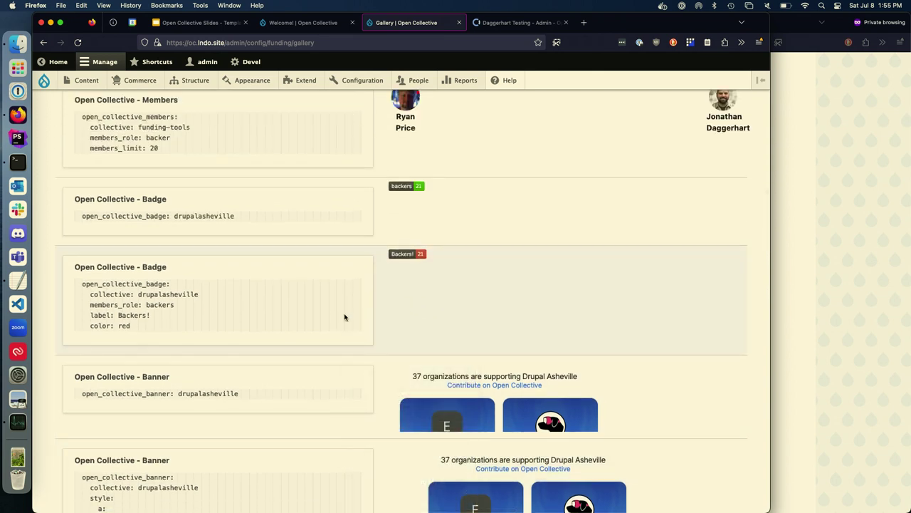
{"action": "scroll", "coordinate": [346, 316], "scroll_direction": "down", "scroll_amount": 3}
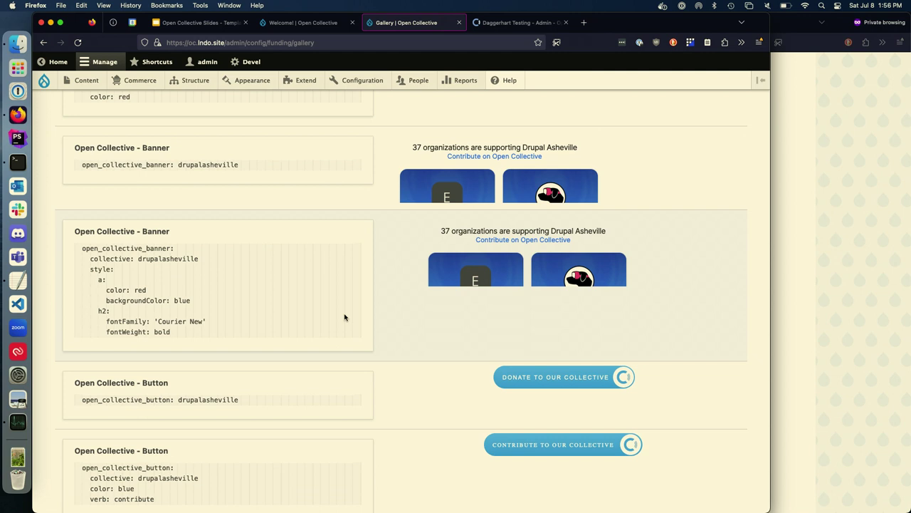
{"action": "scroll", "coordinate": [345, 317], "scroll_direction": "down", "scroll_amount": 5}
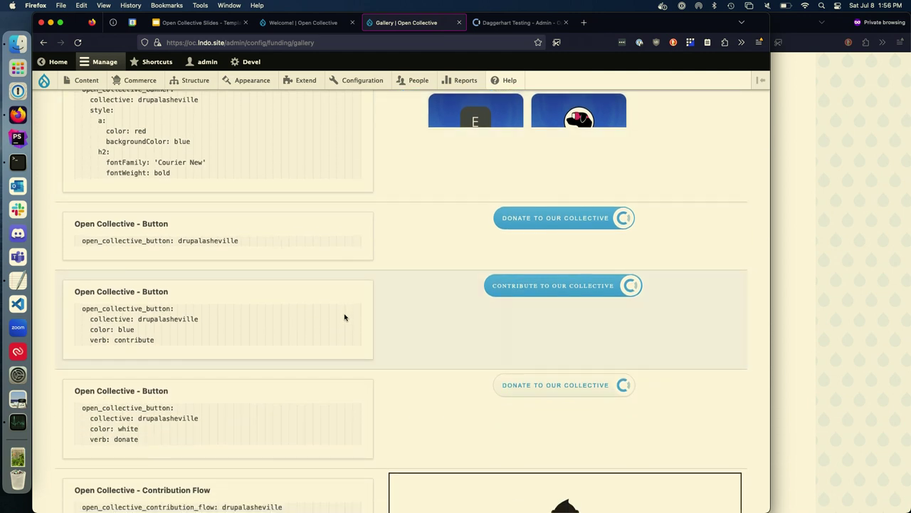
{"action": "scroll", "coordinate": [345, 317], "scroll_direction": "down", "scroll_amount": 1}
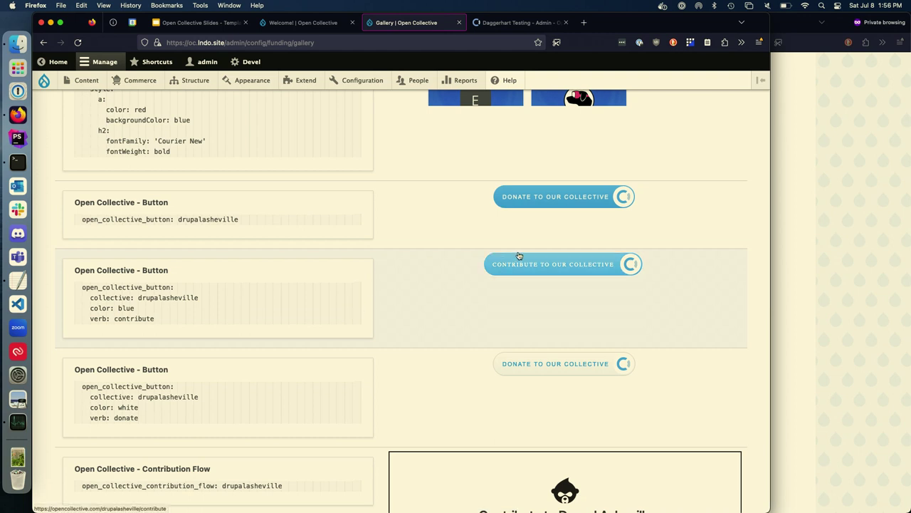
Step: Look over the Contribution Flow and Contributors Image widgets, then switch to the Daggerhart Testing developer app tab
{"action": "scroll", "coordinate": [332, 350], "scroll_direction": "down", "scroll_amount": 8}
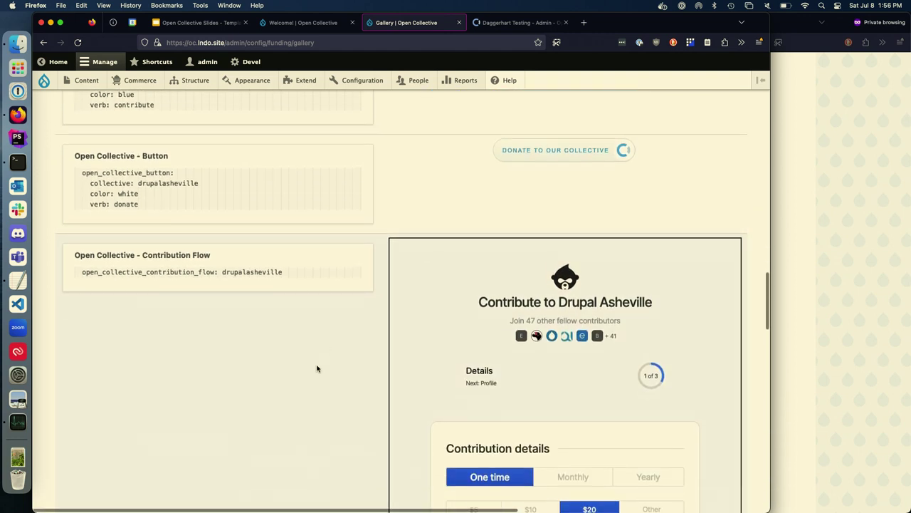
{"action": "scroll", "coordinate": [317, 368], "scroll_direction": "down", "scroll_amount": 2}
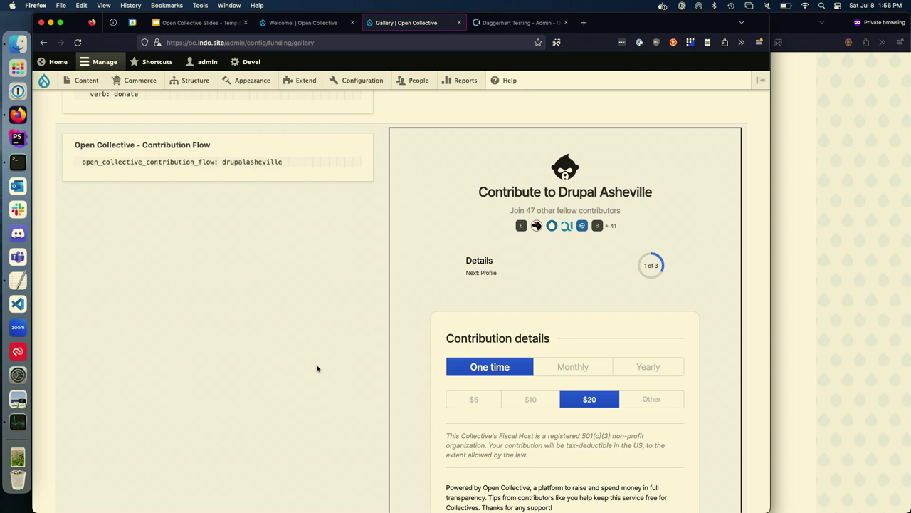
{"action": "scroll", "coordinate": [318, 368], "scroll_direction": "down", "scroll_amount": 10}
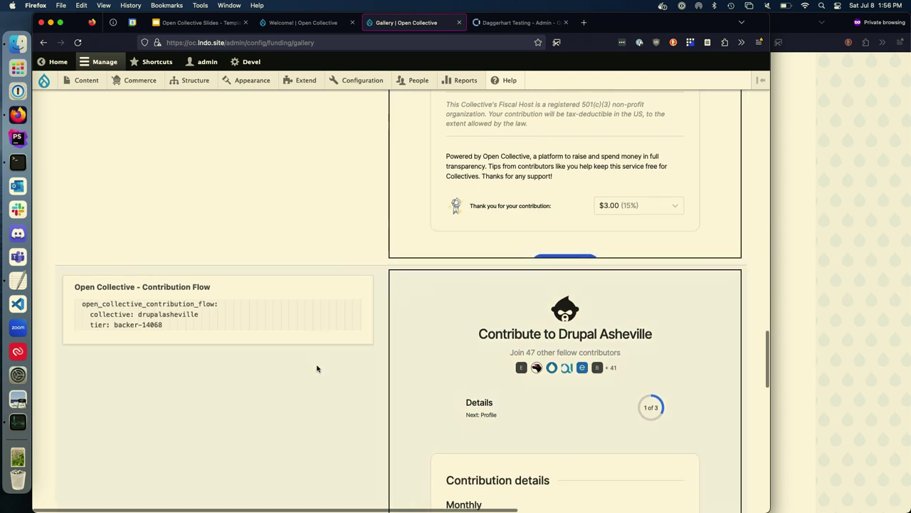
{"action": "scroll", "coordinate": [318, 368], "scroll_direction": "down", "scroll_amount": 10}
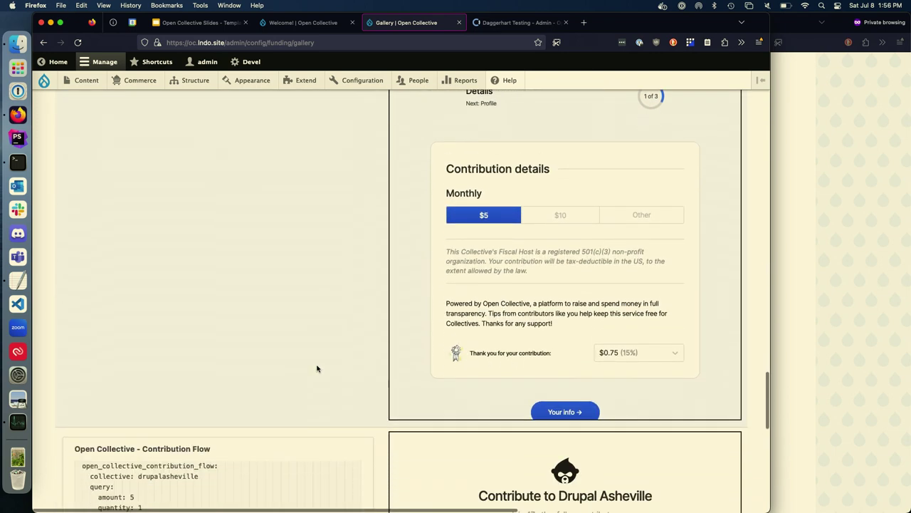
{"action": "scroll", "coordinate": [317, 368], "scroll_direction": "down", "scroll_amount": 10}
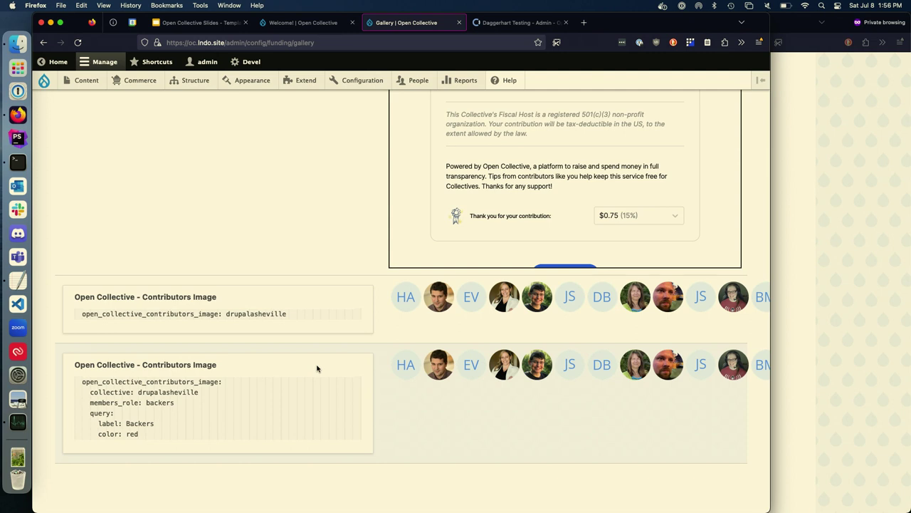
{"action": "left_click", "coordinate": [519, 22]}
{"action": "left_click", "coordinate": [84, 72], "text": "super"}
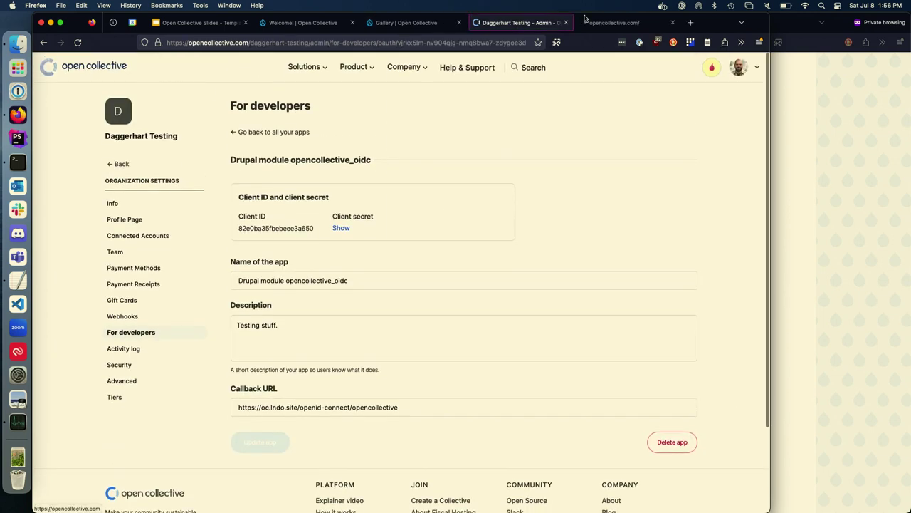
Step: Go to the Open Collective homepage and open Drupal Asheville from My Collectives
{"action": "left_click", "coordinate": [626, 22]}
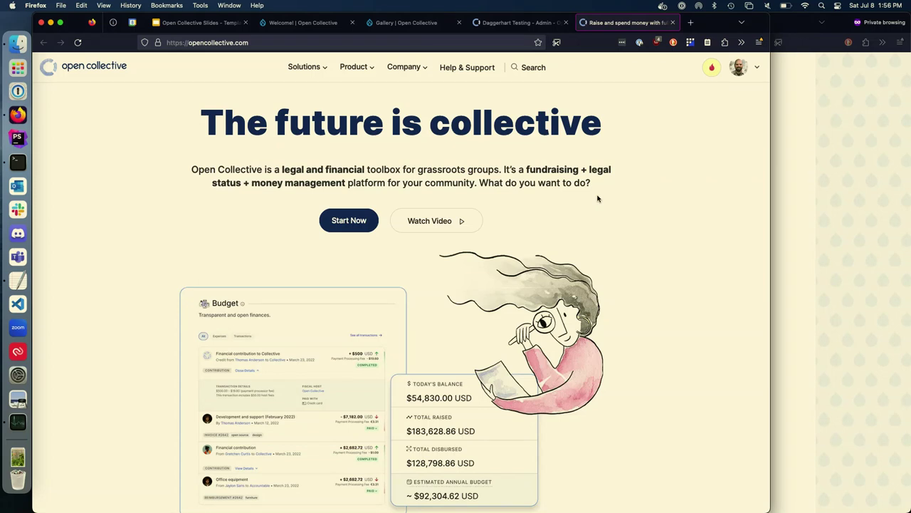
{"action": "left_click", "coordinate": [406, 22]}
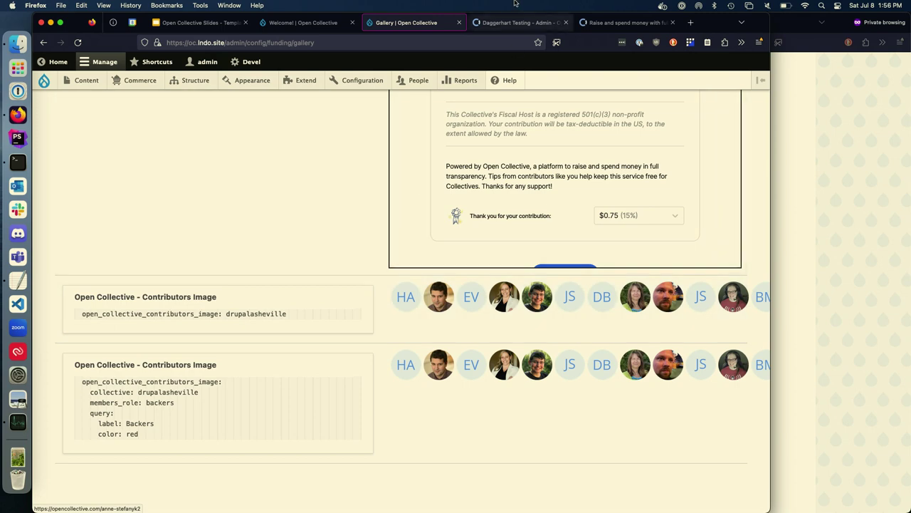
{"action": "left_click", "coordinate": [621, 23]}
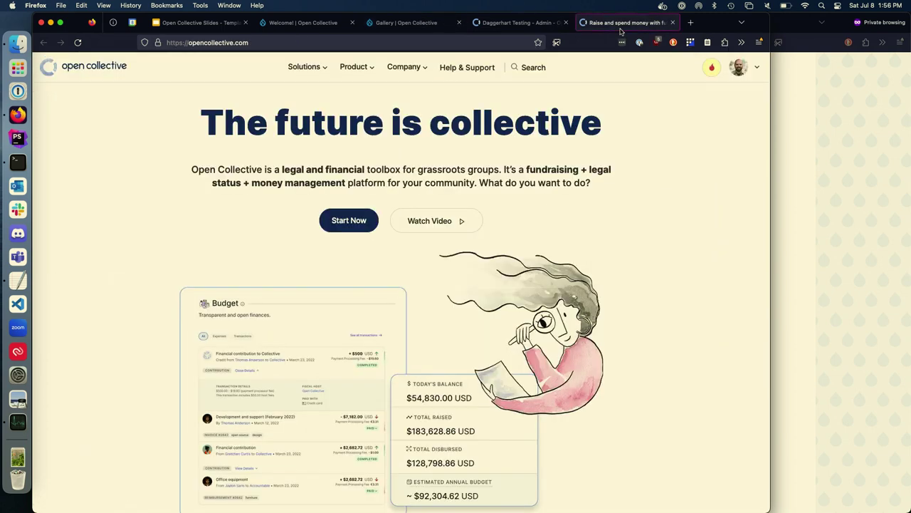
{"action": "left_click_drag", "start_coordinate": [771, 126], "coordinate": [864, 124]}
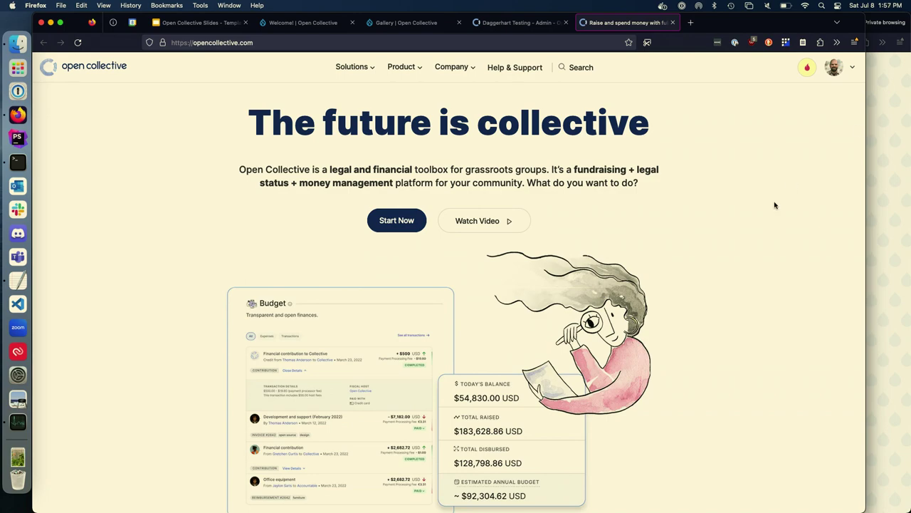
{"action": "scroll", "coordinate": [775, 213], "scroll_direction": "down", "scroll_amount": 10}
{"action": "scroll", "coordinate": [775, 215], "scroll_direction": "down", "scroll_amount": 10}
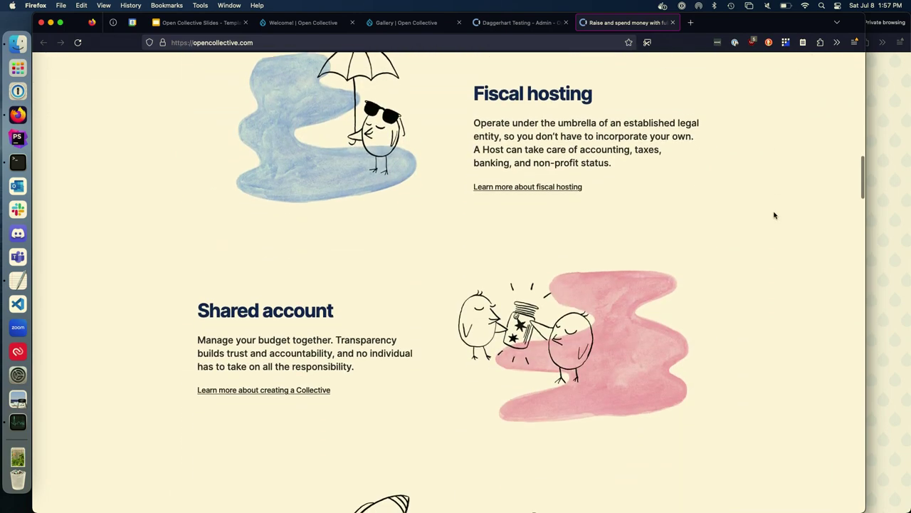
{"action": "scroll", "coordinate": [775, 215], "scroll_direction": "up", "scroll_amount": 15}
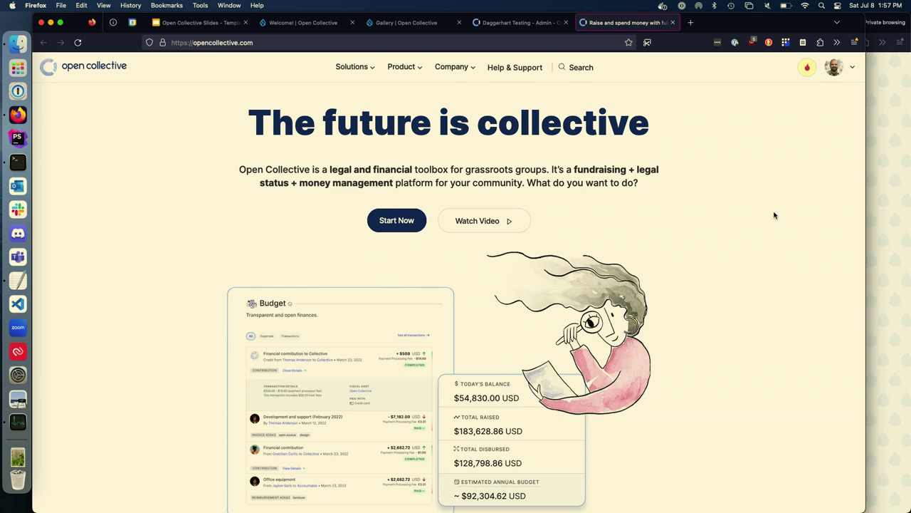
{"action": "left_click", "coordinate": [840, 67]}
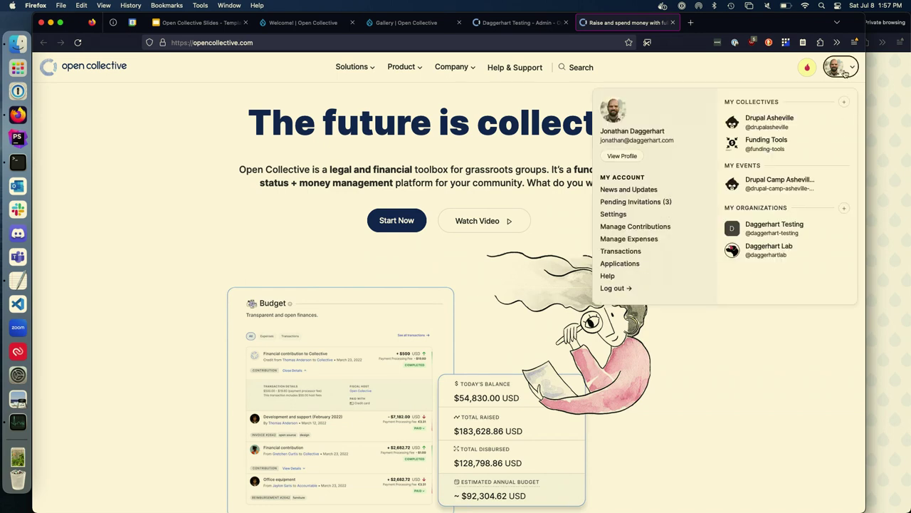
{"action": "left_click", "coordinate": [776, 119]}
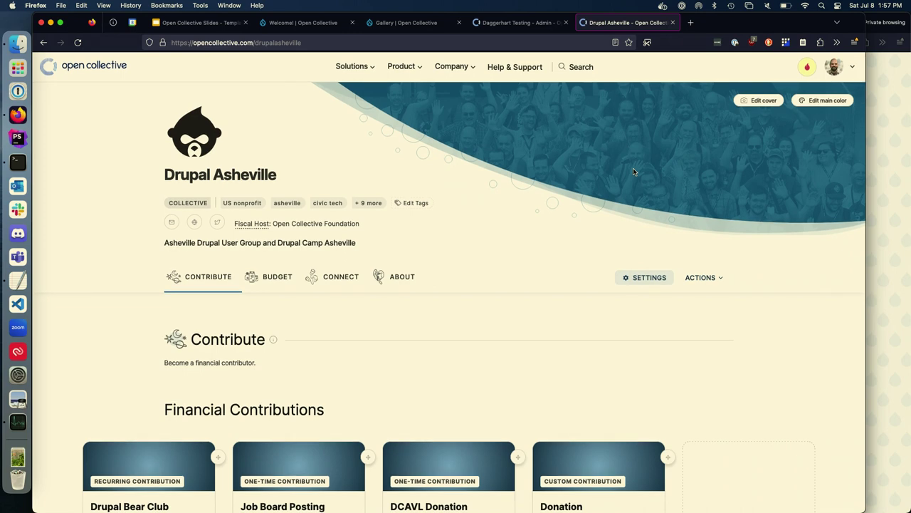
Step: Scroll to the collective's Events section and open Drupal Camp Asheville 2023
{"action": "scroll", "coordinate": [593, 190], "scroll_direction": "down", "scroll_amount": 5}
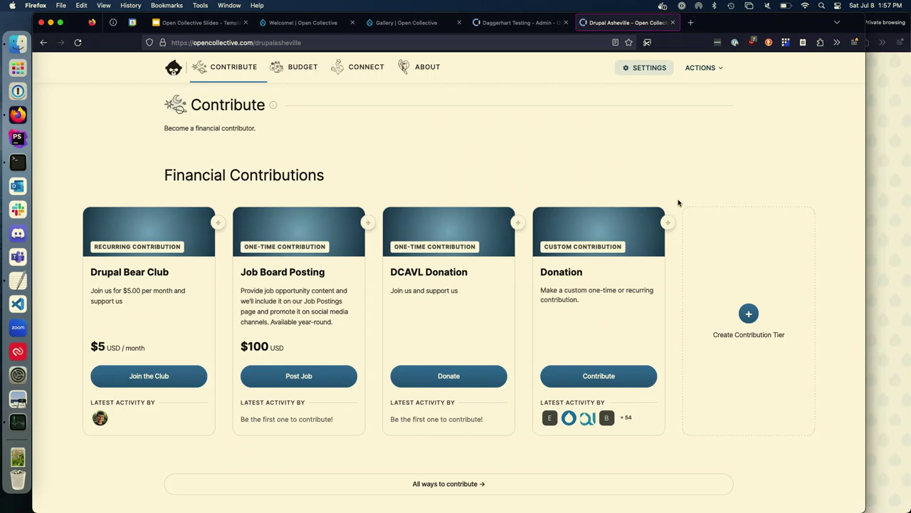
{"action": "scroll", "coordinate": [706, 167], "scroll_direction": "down", "scroll_amount": 8}
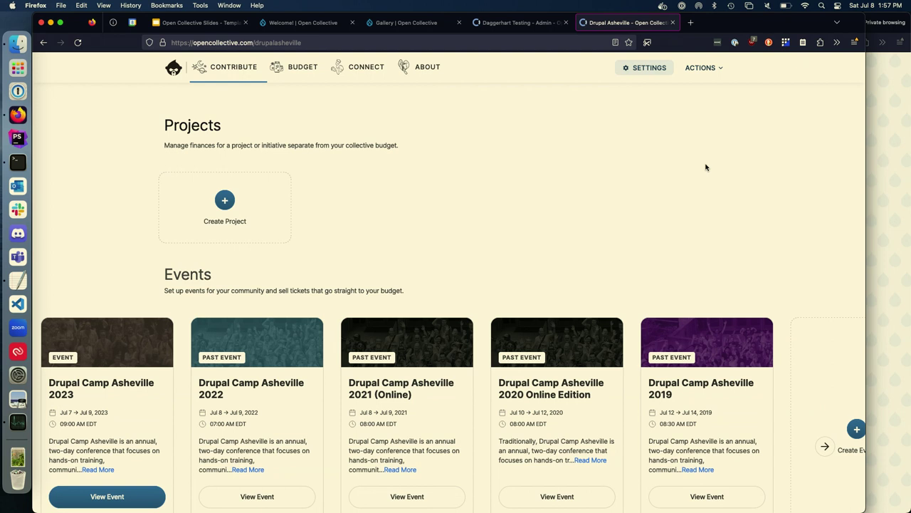
{"action": "scroll", "coordinate": [707, 167], "scroll_direction": "down", "scroll_amount": 5}
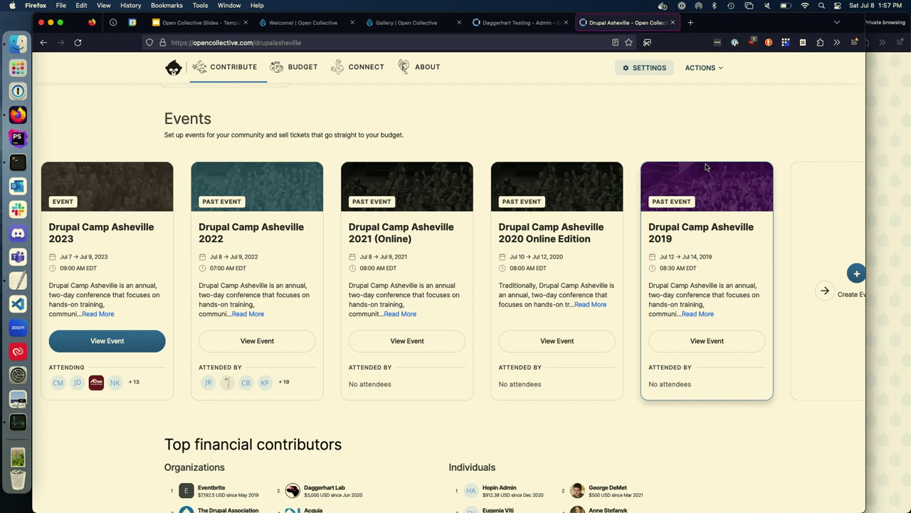
{"action": "left_click", "coordinate": [115, 226]}
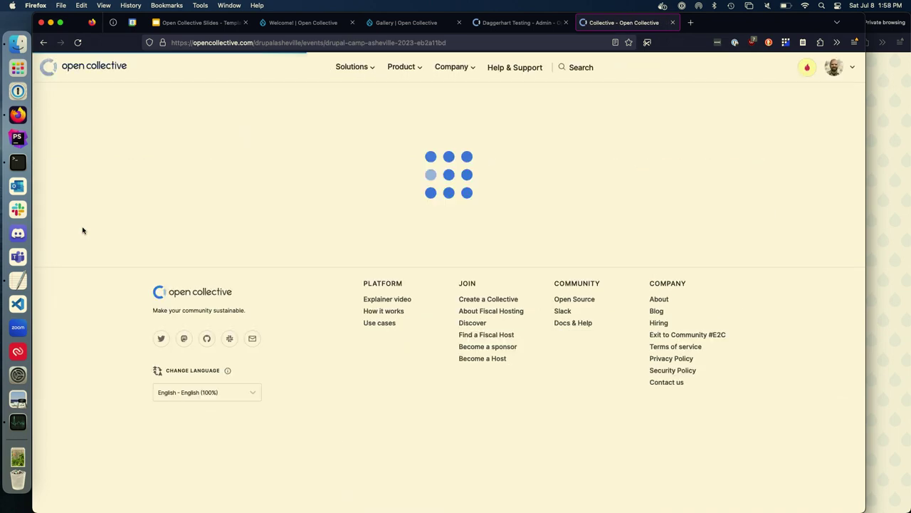
{"action": "scroll", "coordinate": [91, 274], "scroll_direction": "down", "scroll_amount": 5}
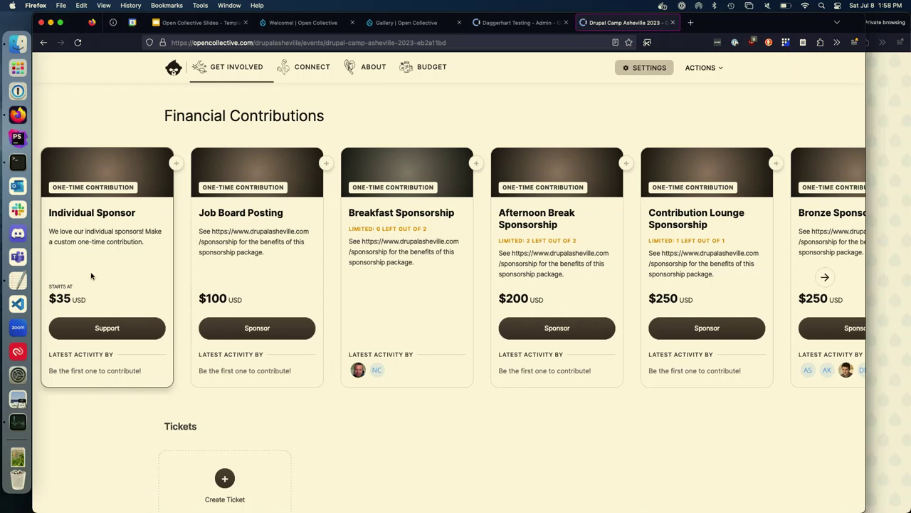
{"action": "scroll", "coordinate": [337, 439], "scroll_direction": "down", "scroll_amount": 5}
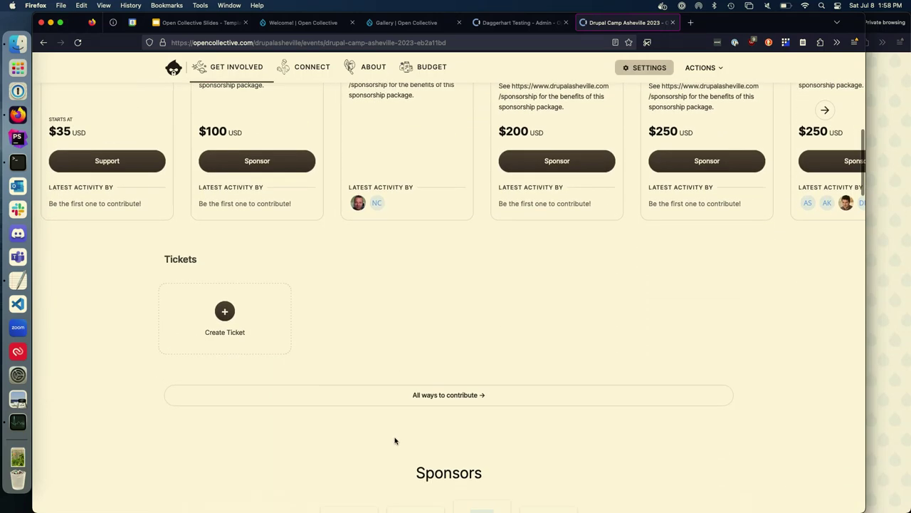
{"action": "scroll", "coordinate": [396, 441], "scroll_direction": "up", "scroll_amount": 2}
{"action": "scroll", "coordinate": [396, 441], "scroll_direction": "down", "scroll_amount": 3}
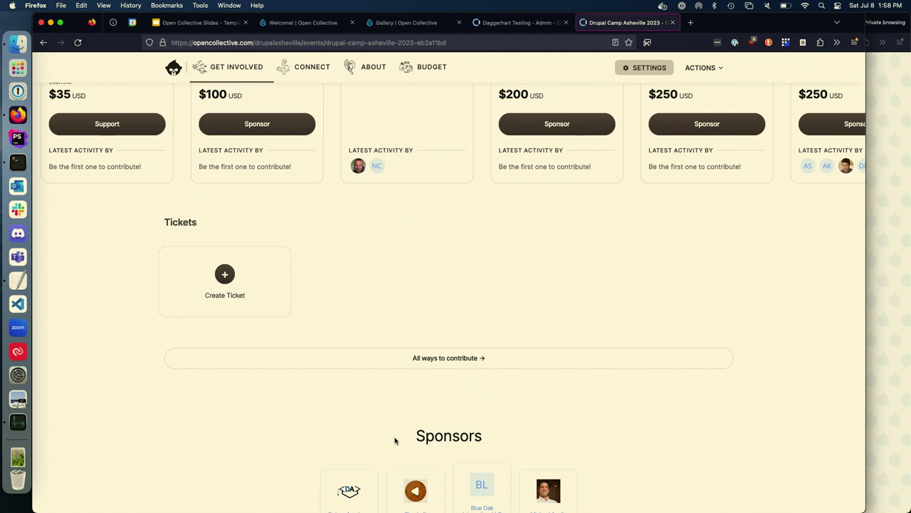
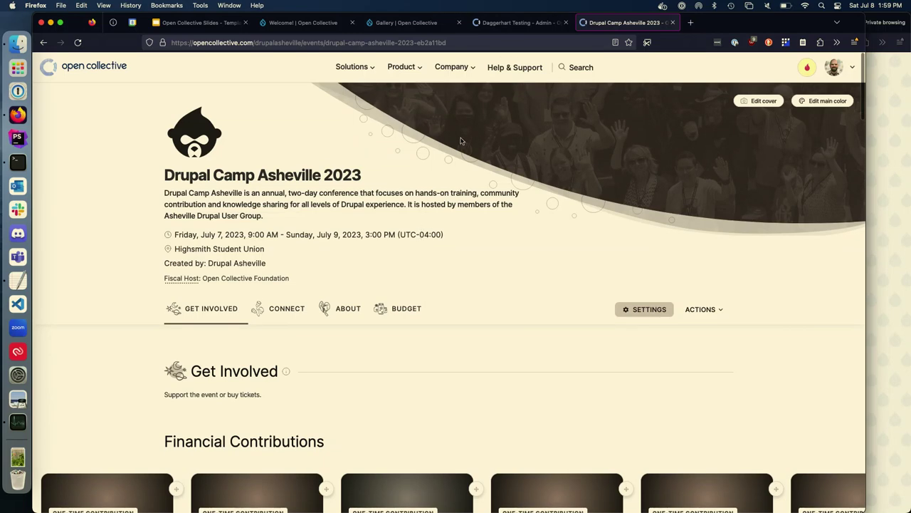
Step: Scroll down the Drupal Camp Asheville 2023 event page to its Get Involved contributions
{"action": "scroll", "coordinate": [432, 234], "scroll_direction": "down", "scroll_amount": 2}
Step: Go back to the Drupal Asheville collective and chart its Budget expenses over time
{"action": "scroll", "coordinate": [431, 236], "scroll_direction": "up", "scroll_amount": 2}
{"action": "mouse_move", "coordinate": [181, 142]}
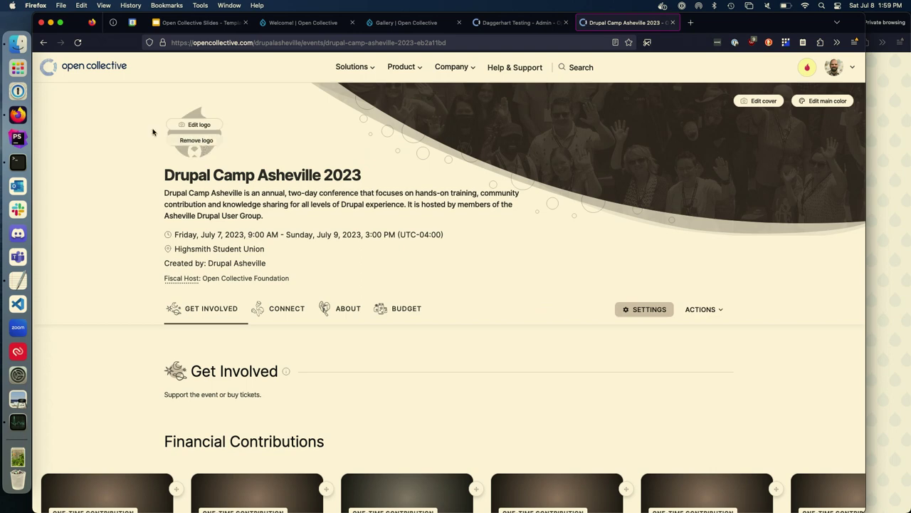
{"action": "left_click", "coordinate": [43, 42]}
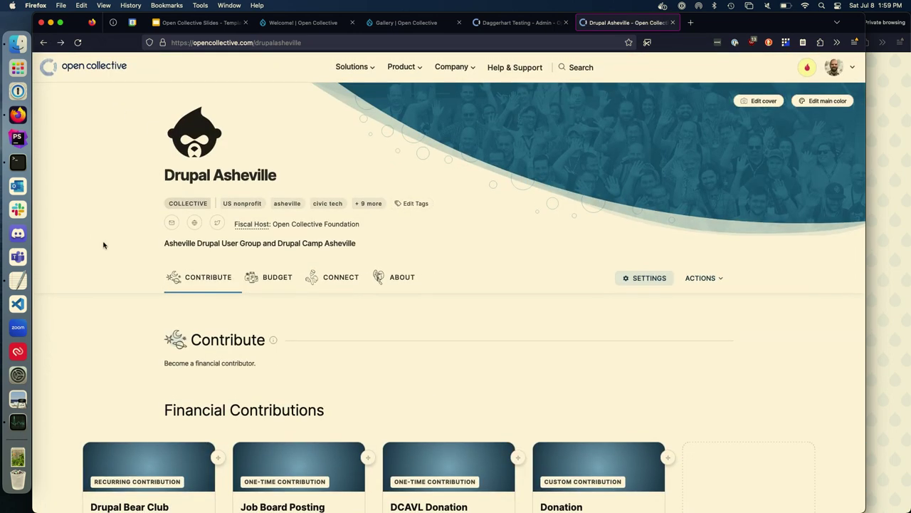
{"action": "scroll", "coordinate": [445, 308], "scroll_direction": "down", "scroll_amount": 10}
{"action": "scroll", "coordinate": [445, 307], "scroll_direction": "down", "scroll_amount": 6}
{"action": "scroll", "coordinate": [445, 308], "scroll_direction": "down", "scroll_amount": 10}
{"action": "scroll", "coordinate": [458, 354], "scroll_direction": "down", "scroll_amount": 2}
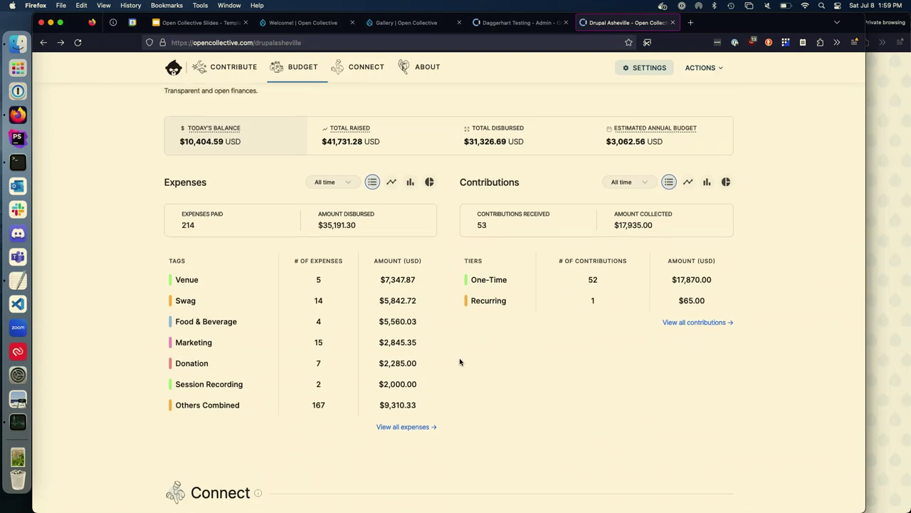
{"action": "left_click", "coordinate": [392, 181]}
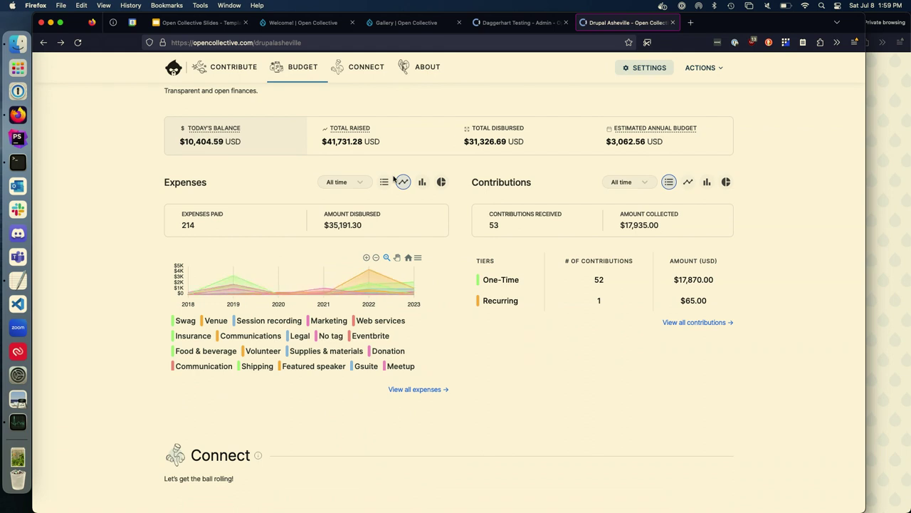
Step: Scroll through the Connect section, glance at the funding gallery, and return to the collective
{"action": "scroll", "coordinate": [369, 207], "scroll_direction": "down", "scroll_amount": 5}
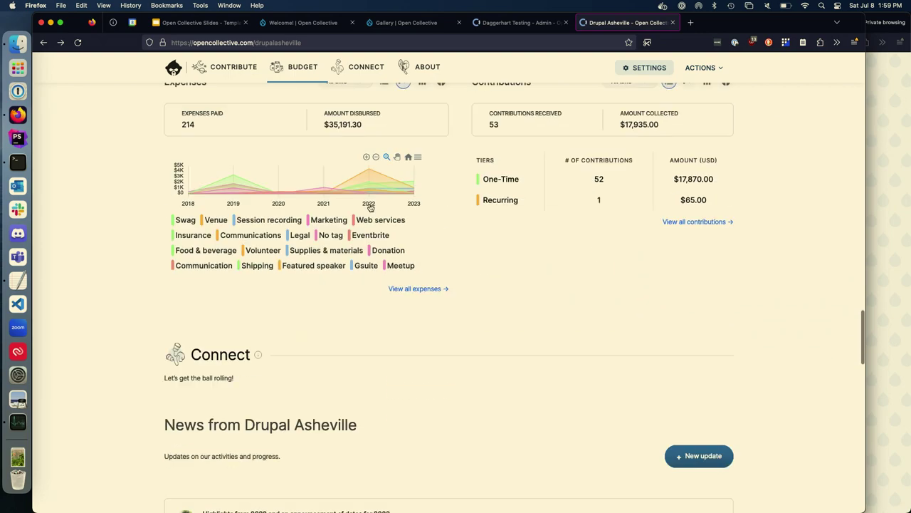
{"action": "scroll", "coordinate": [369, 206], "scroll_direction": "down", "scroll_amount": 3}
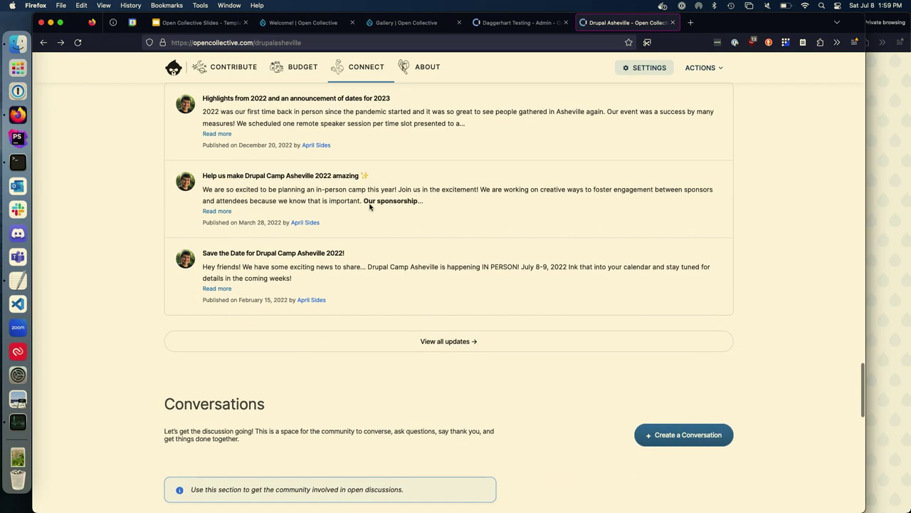
{"action": "scroll", "coordinate": [370, 206], "scroll_direction": "up", "scroll_amount": 20}
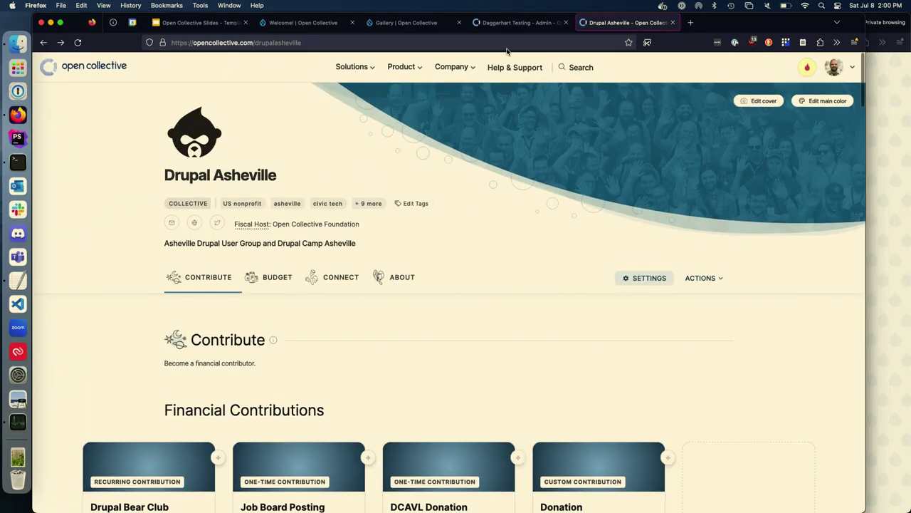
{"action": "left_click", "coordinate": [420, 26]}
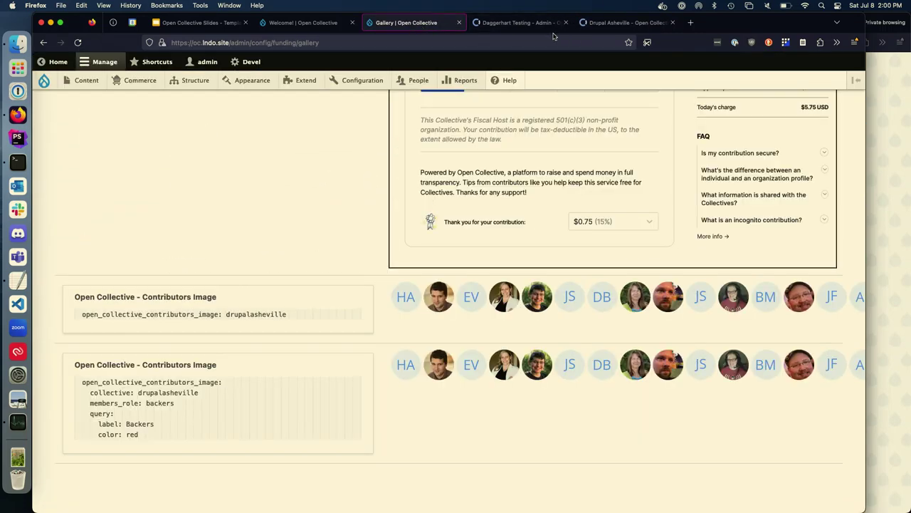
{"action": "left_click", "coordinate": [592, 25]}
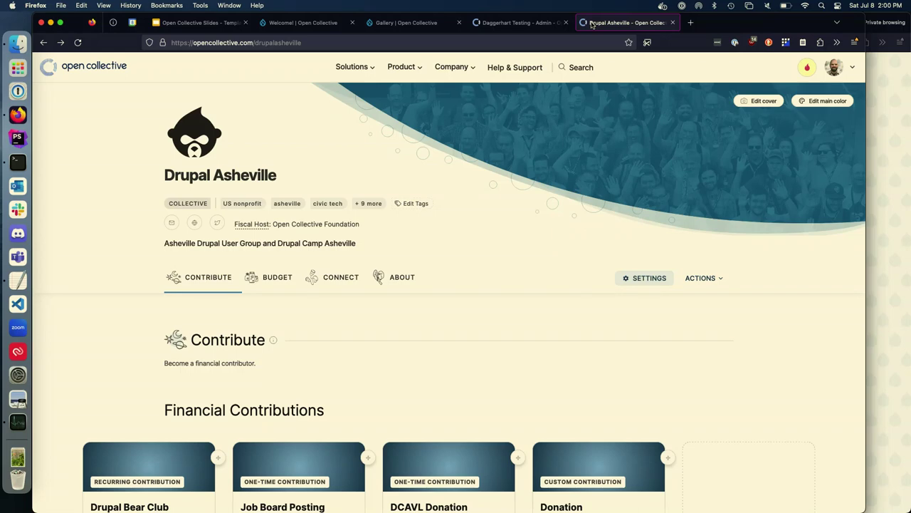
Step: Open the Solutions > For Collectives page and scroll down to its footer
{"action": "mouse_move", "coordinate": [457, 69]}
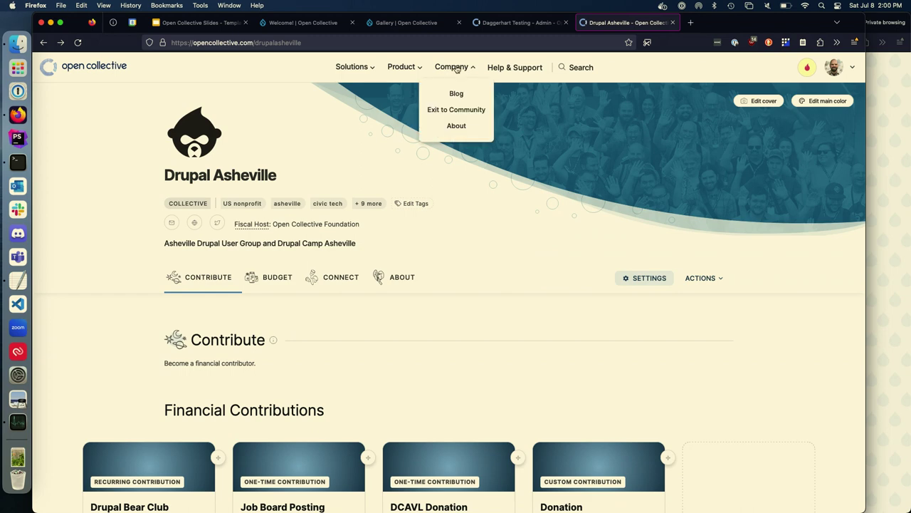
{"action": "mouse_move", "coordinate": [353, 70]}
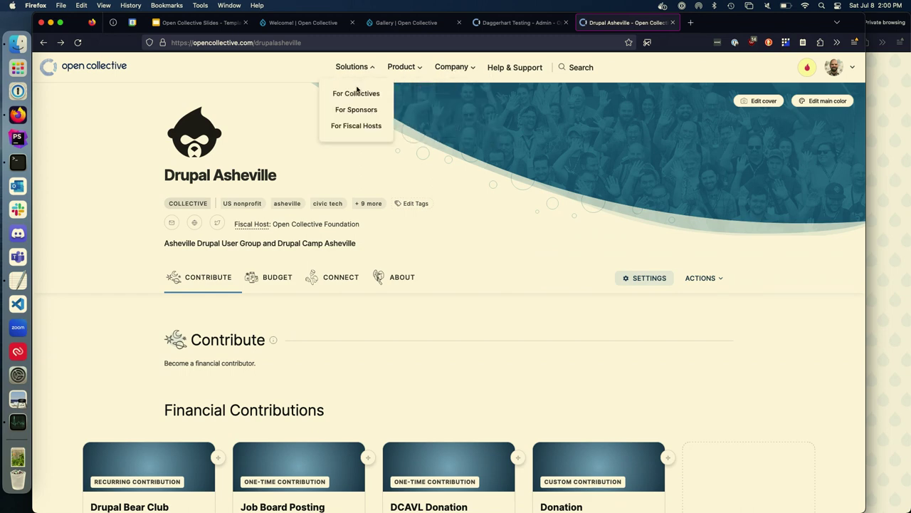
{"action": "left_click", "coordinate": [356, 94]}
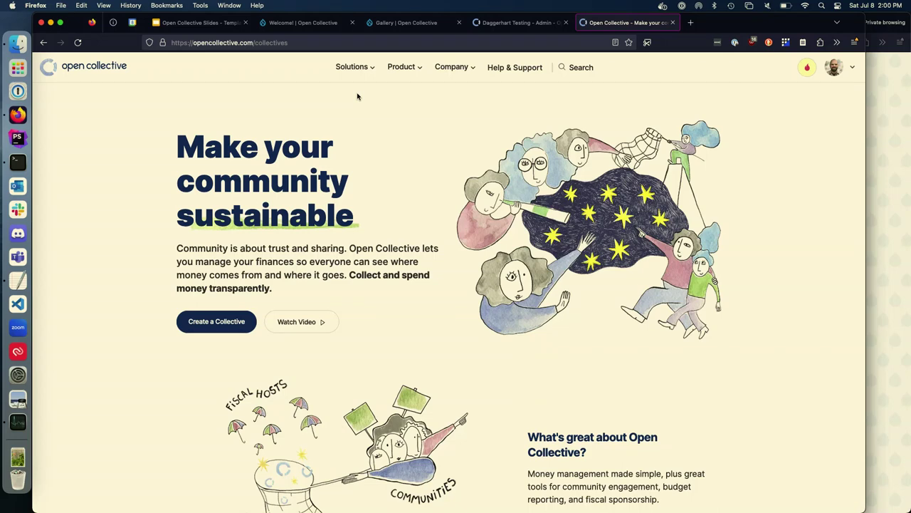
{"action": "scroll", "coordinate": [378, 203], "scroll_direction": "down", "scroll_amount": 15}
{"action": "scroll", "coordinate": [378, 203], "scroll_direction": "down", "scroll_amount": 5}
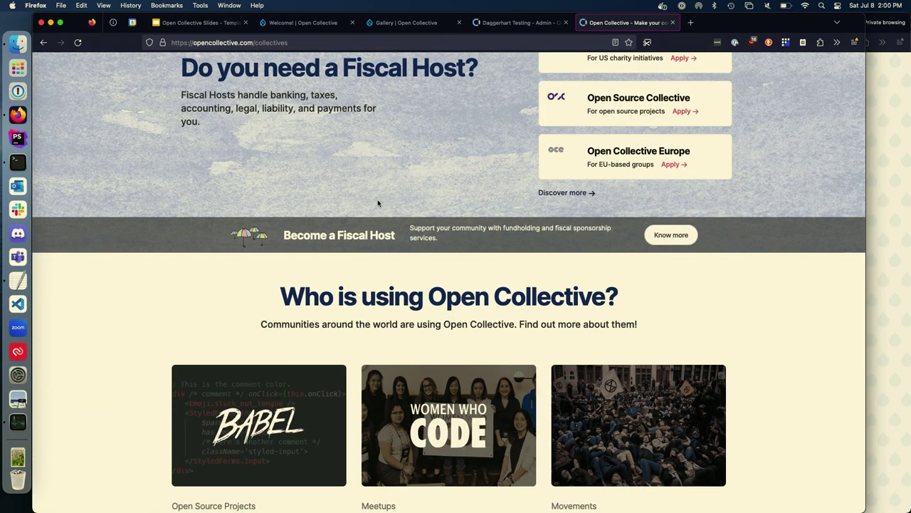
{"action": "scroll", "coordinate": [378, 203], "scroll_direction": "down", "scroll_amount": 15}
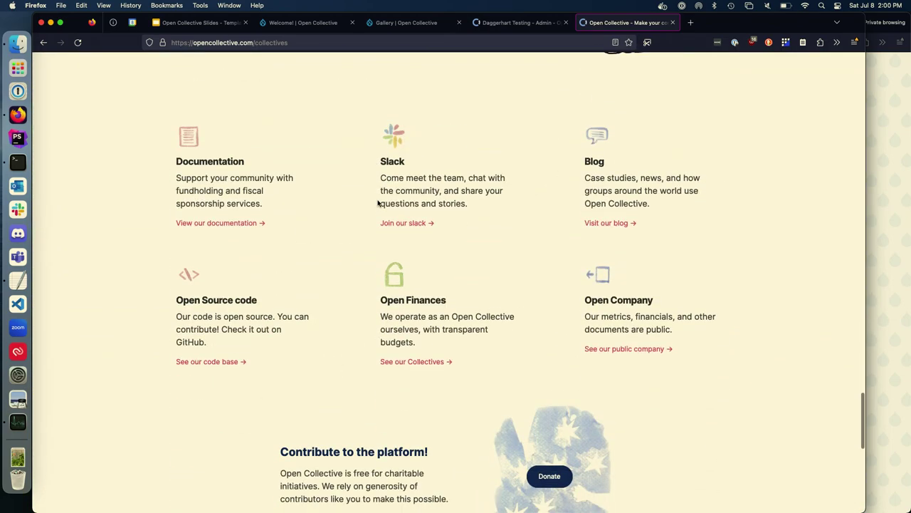
{"action": "scroll", "coordinate": [378, 203], "scroll_direction": "down", "scroll_amount": 2}
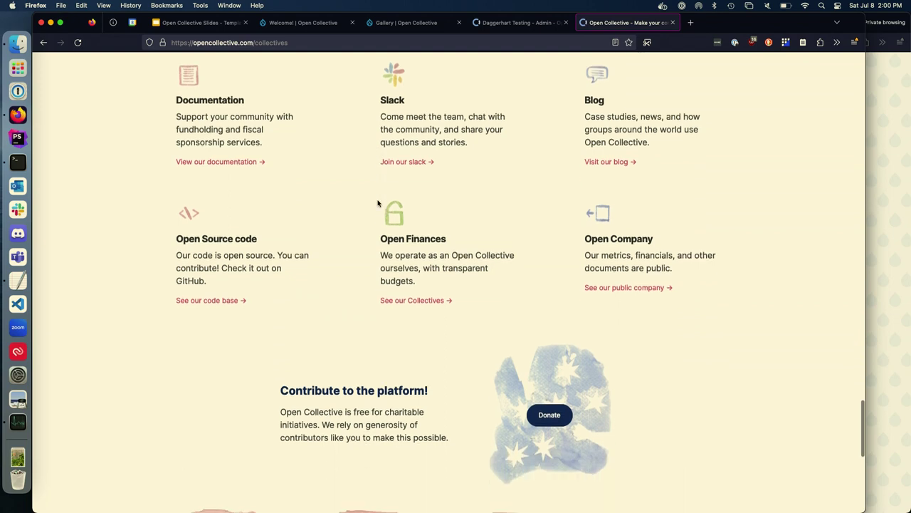
{"action": "scroll", "coordinate": [378, 203], "scroll_direction": "down", "scroll_amount": 10}
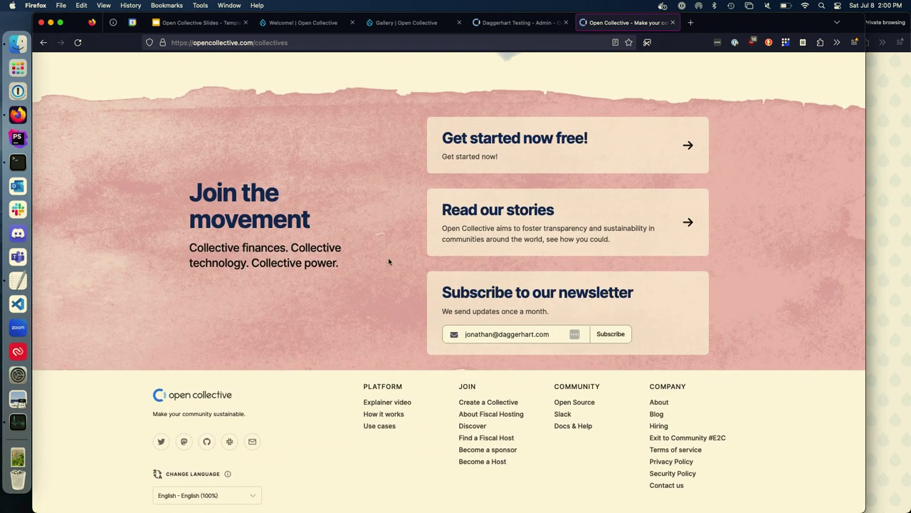
Step: View Open Collective's Open Source issues on GitHub, then return to the page top
{"action": "left_click", "coordinate": [576, 404]}
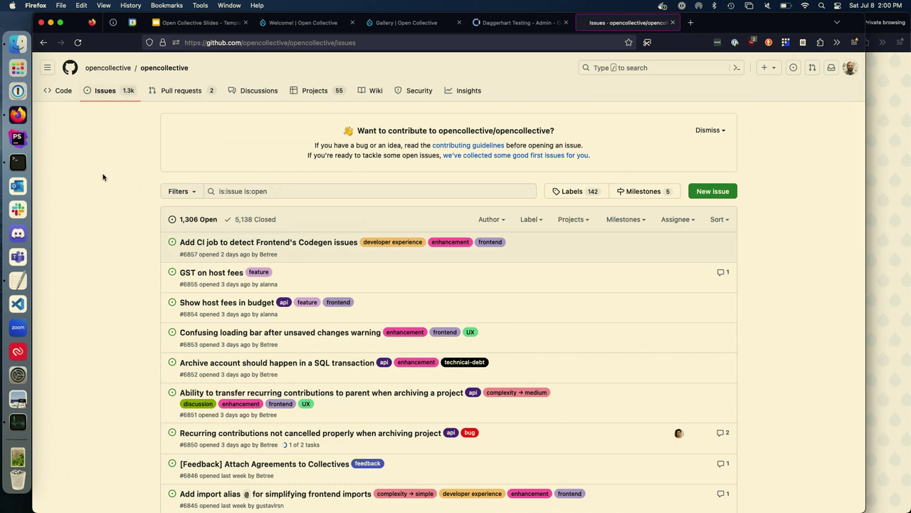
{"action": "scroll", "coordinate": [103, 178], "scroll_direction": "left", "scroll_amount": 5}
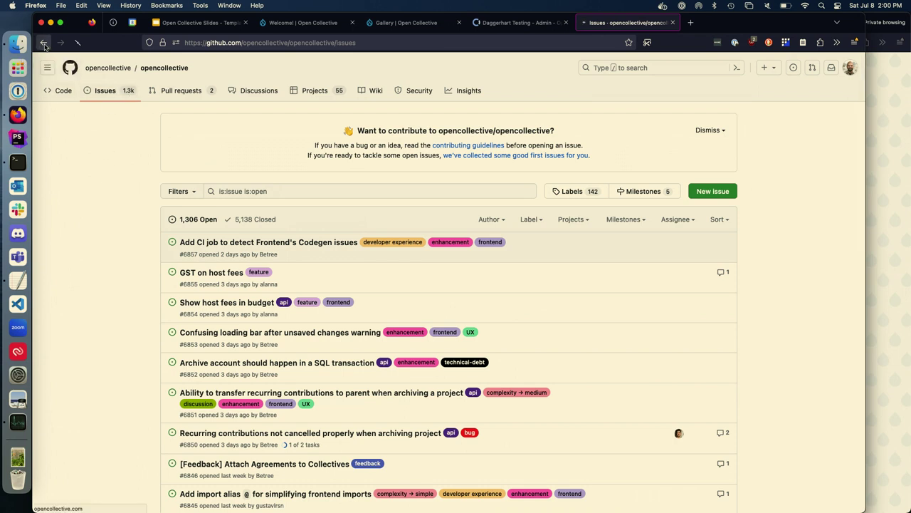
{"action": "scroll", "coordinate": [210, 158], "scroll_direction": "up", "scroll_amount": 10}
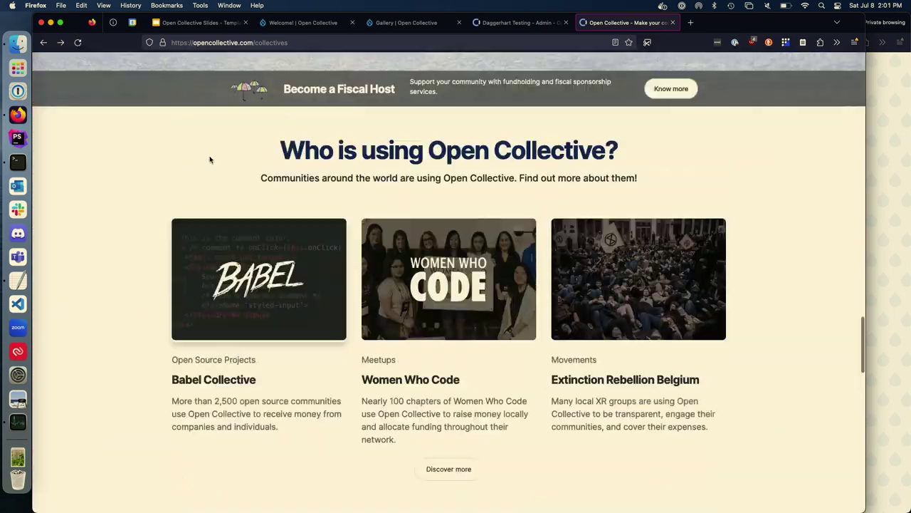
{"action": "scroll", "coordinate": [210, 157], "scroll_direction": "up", "scroll_amount": 15}
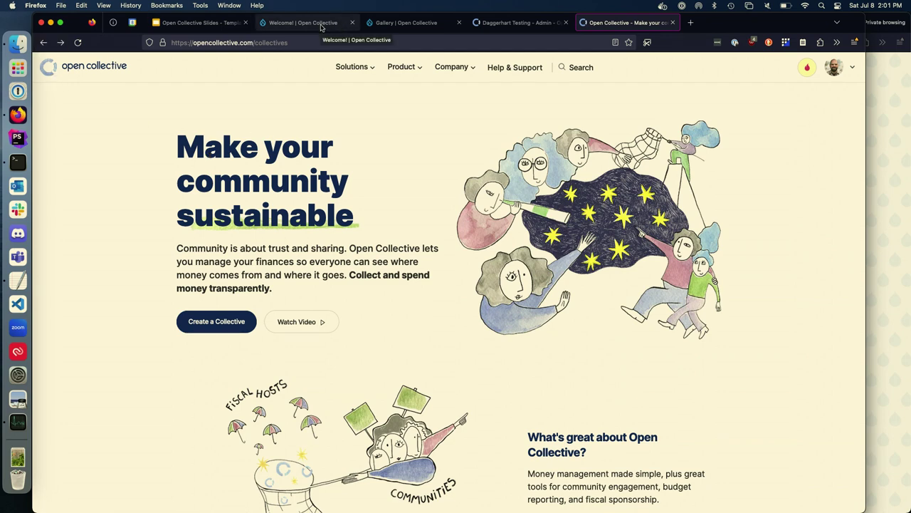
Step: From the Drupal gallery tab, browse the Configuration > Open Collective menus, then open People
{"action": "left_click", "coordinate": [388, 23]}
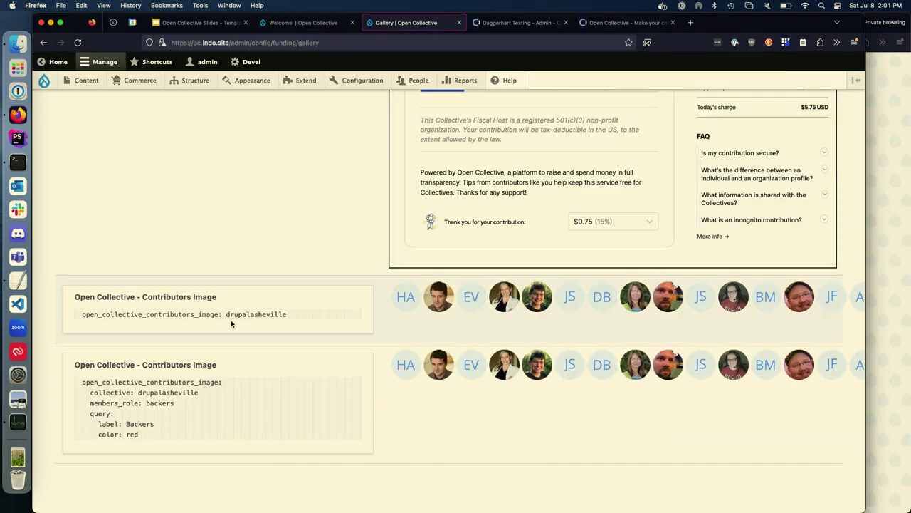
{"action": "mouse_move", "coordinate": [355, 81]}
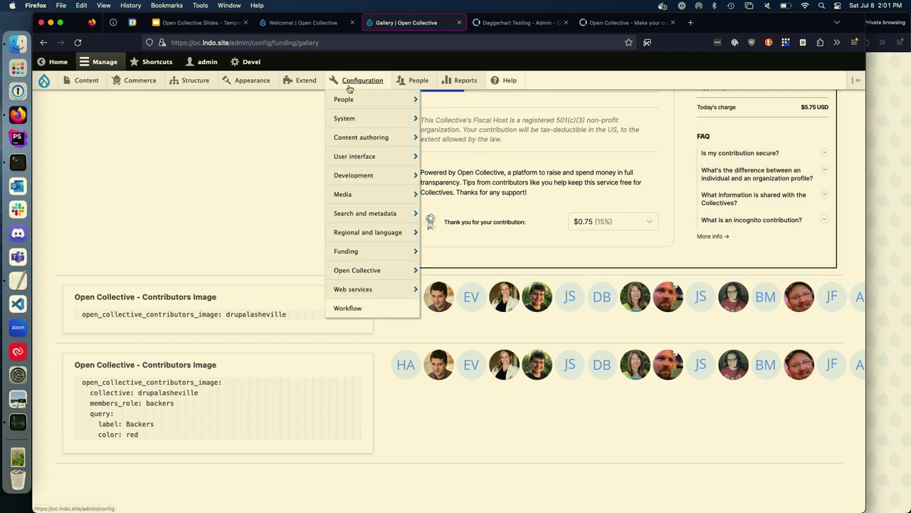
{"action": "mouse_move", "coordinate": [367, 279]}
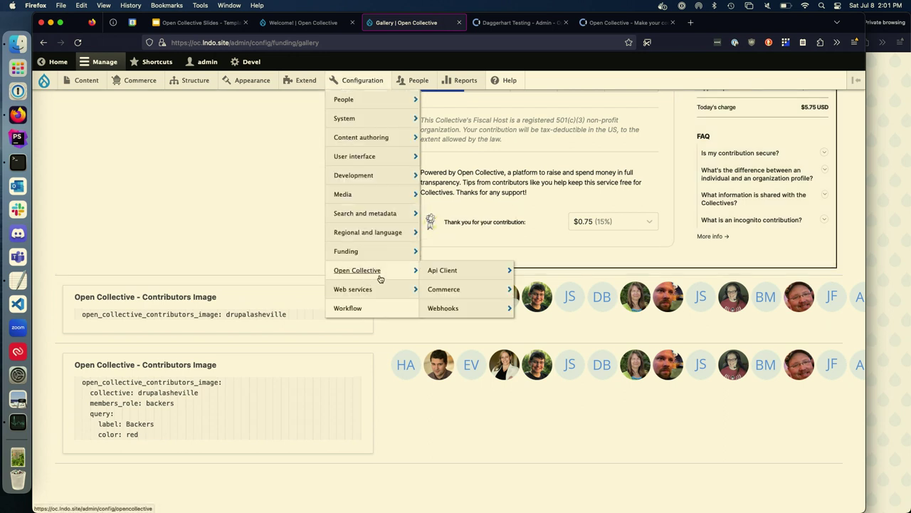
{"action": "mouse_move", "coordinate": [466, 268]}
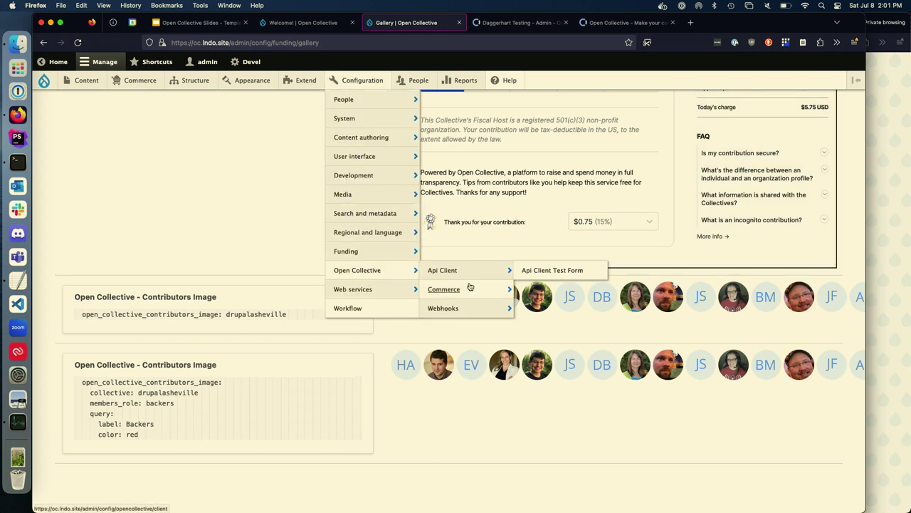
{"action": "mouse_move", "coordinate": [470, 311]}
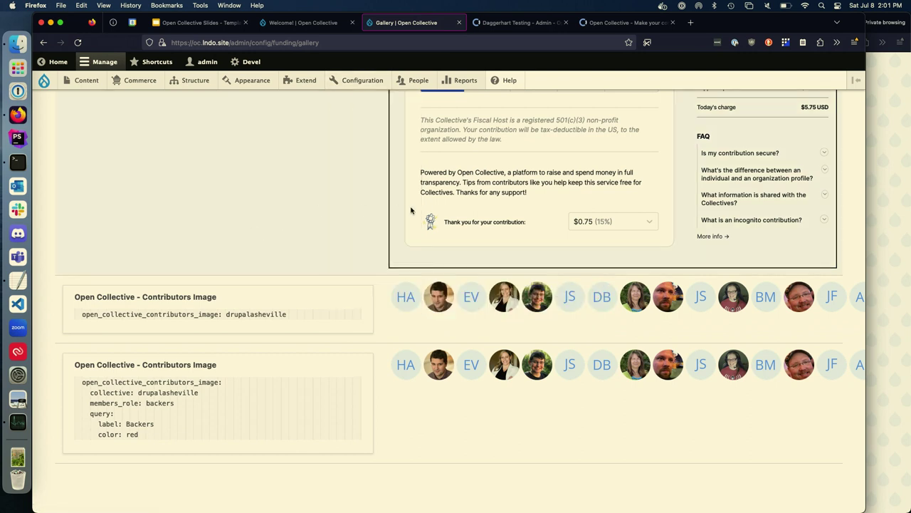
{"action": "scroll", "coordinate": [411, 210], "scroll_direction": "up", "scroll_amount": 3}
{"action": "scroll", "coordinate": [411, 210], "scroll_direction": "up", "scroll_amount": 20}
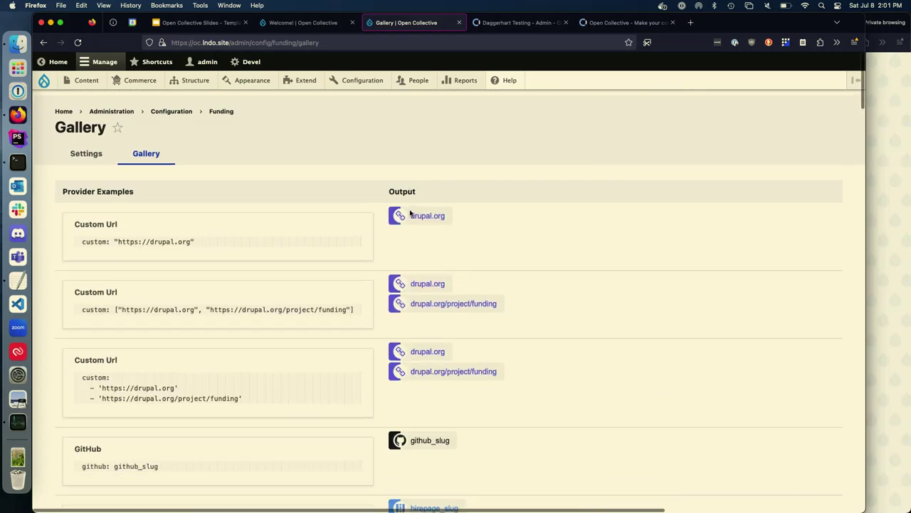
{"action": "left_click", "coordinate": [420, 82]}
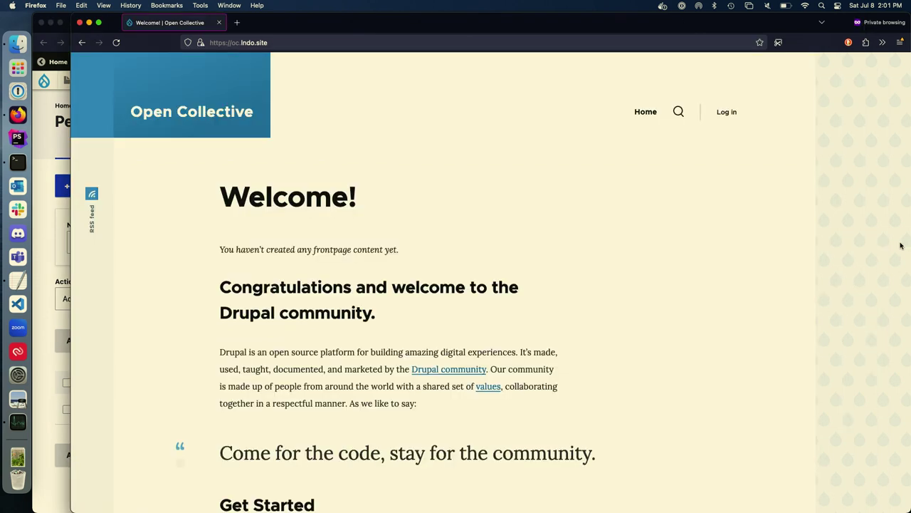
Step: Start signing in to the site through Open Collective with the user's e-mail address
{"action": "left_click", "coordinate": [733, 114]}
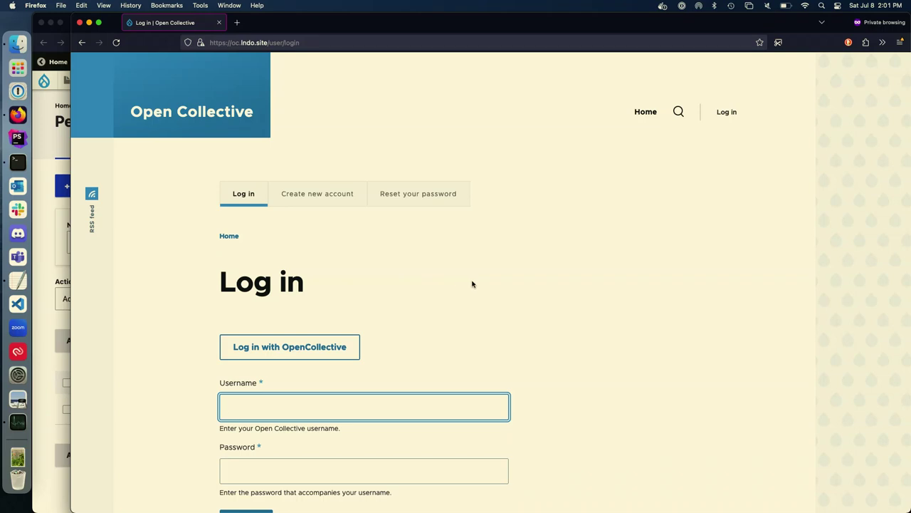
{"action": "left_click", "coordinate": [316, 347]}
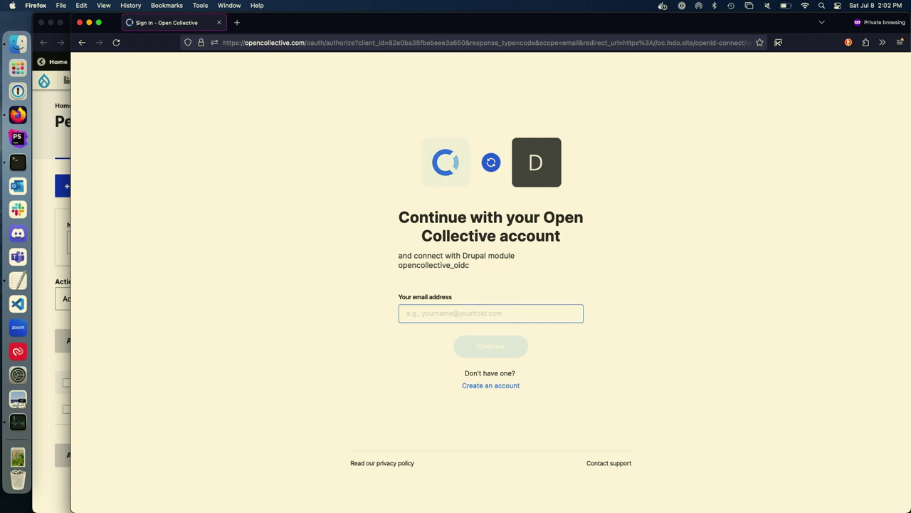
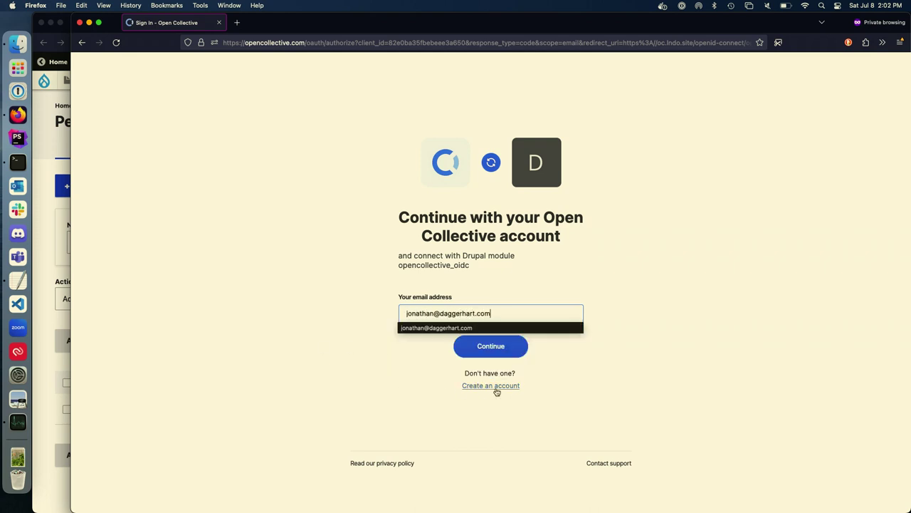
{"action": "left_click", "coordinate": [620, 365]}
{"action": "left_click", "coordinate": [496, 344]}
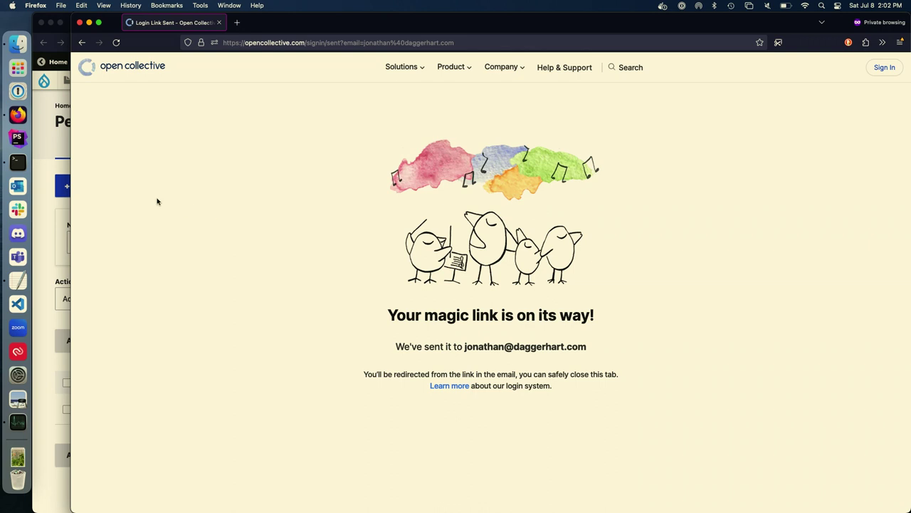
Step: Copy the One-click Sign In link from the Open Collective email and load it in the private window
{"action": "left_click", "coordinate": [16, 185]}
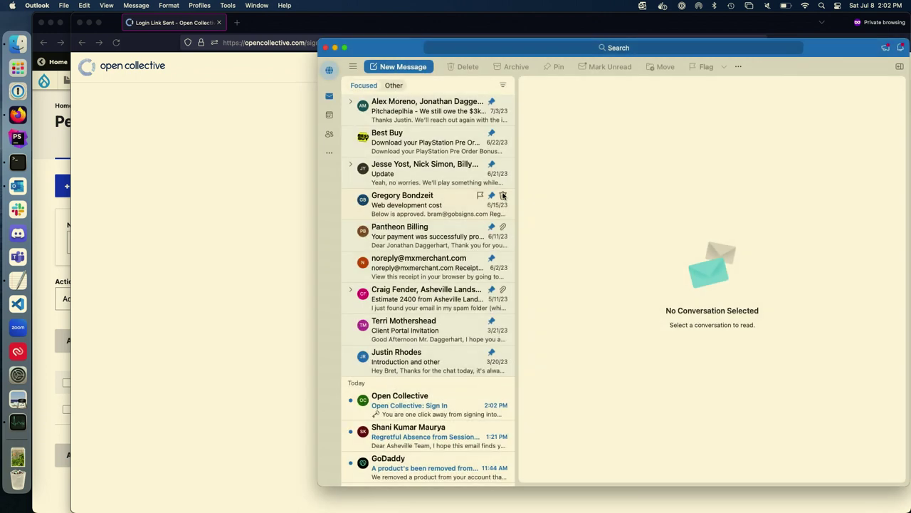
{"action": "left_click", "coordinate": [415, 400]}
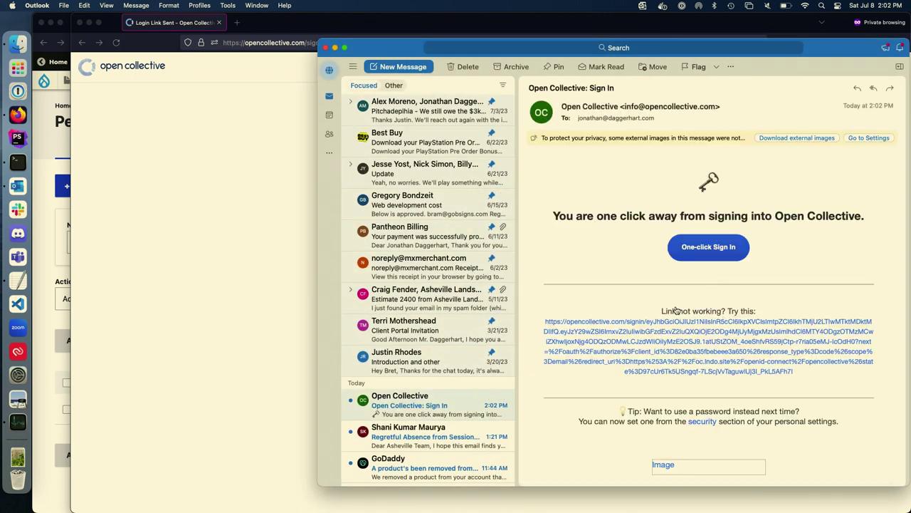
{"action": "right_click", "coordinate": [695, 244]}
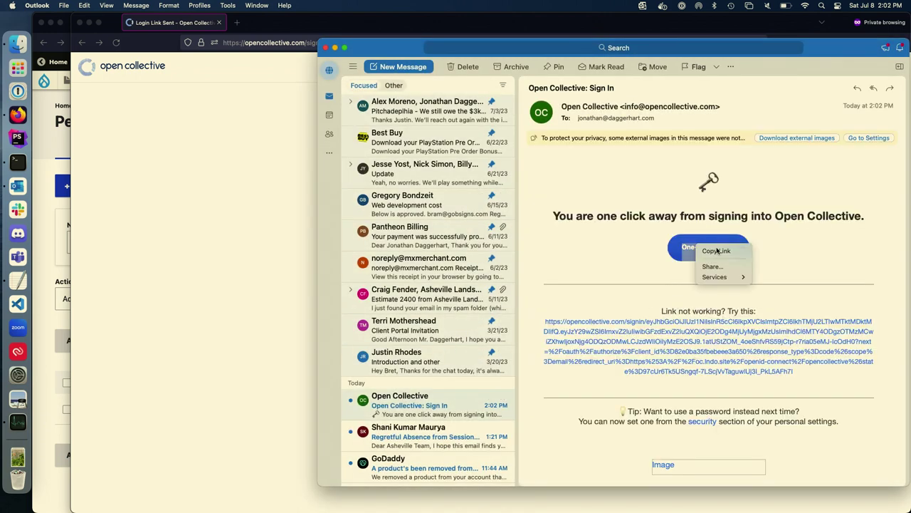
{"action": "left_click", "coordinate": [716, 250]}
{"action": "left_click", "coordinate": [301, 254]}
{"action": "left_click", "coordinate": [341, 44]}
{"action": "key", "text": "super+v"}
{"action": "key", "text": "Return"}
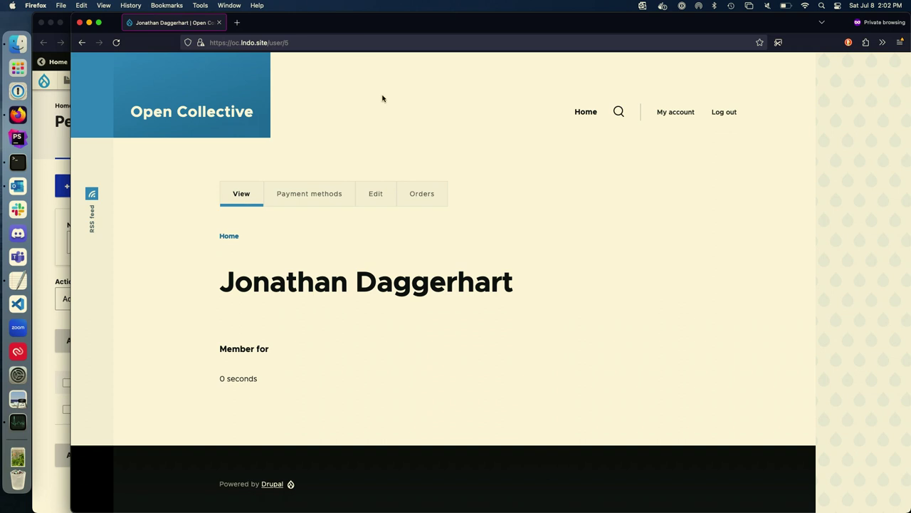
Step: Reload the Drupal People list in the admin window to confirm the new user account
{"action": "left_click_drag", "start_coordinate": [70, 147], "coordinate": [106, 146]}
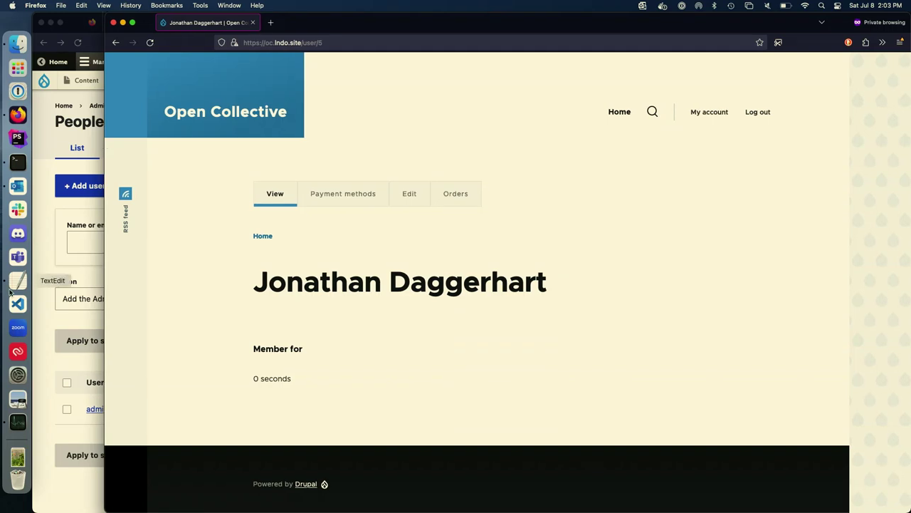
{"action": "left_click", "coordinate": [47, 223]}
{"action": "key", "text": "super+r"}
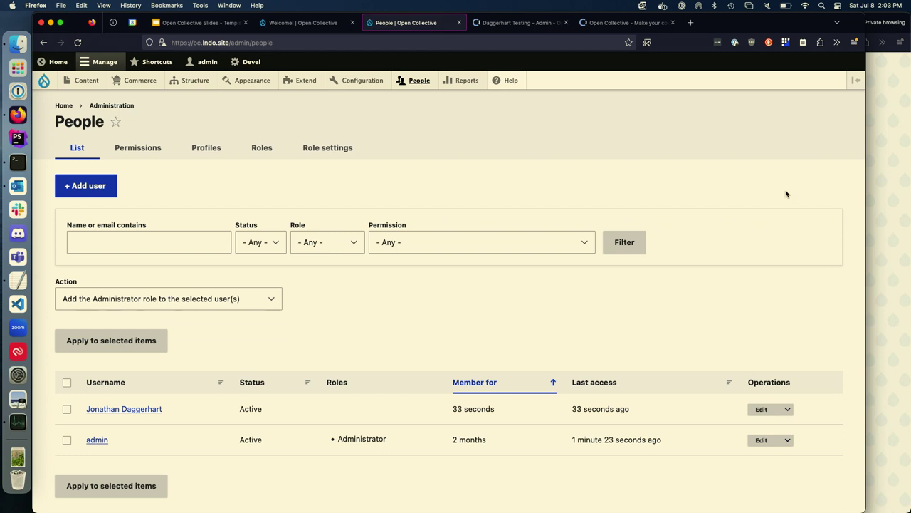
{"action": "left_click", "coordinate": [875, 185]}
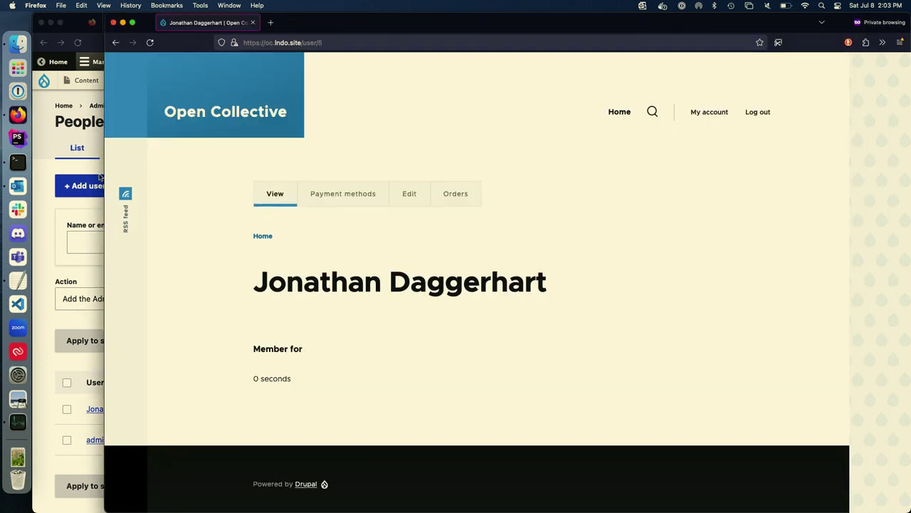
{"action": "left_click", "coordinate": [53, 180]}
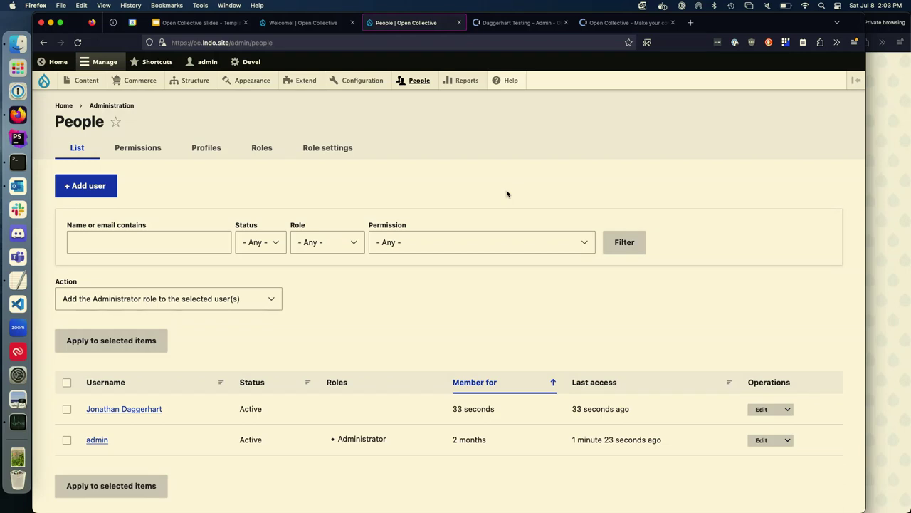
{"action": "left_click", "coordinate": [887, 146]}
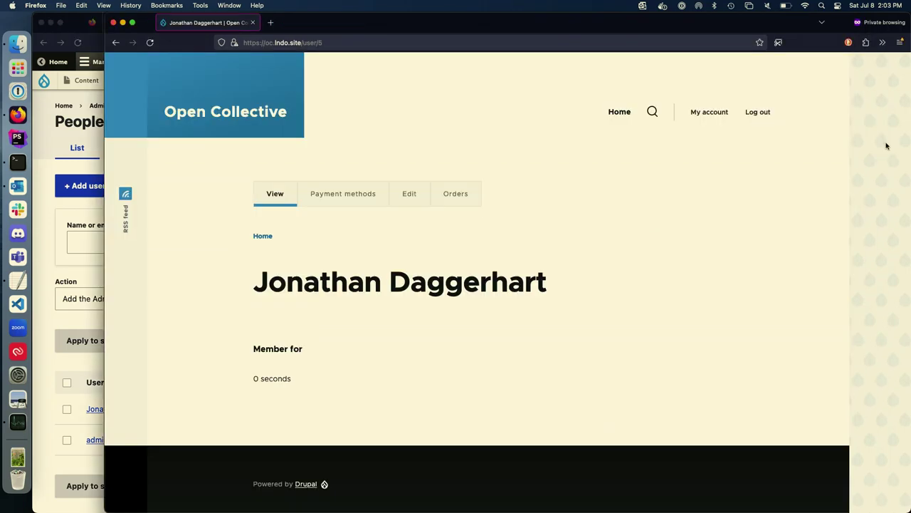
Step: Load product/1, the Test Event product page, in the private window, then switch to Open Collective
{"action": "left_click", "coordinate": [304, 42]}
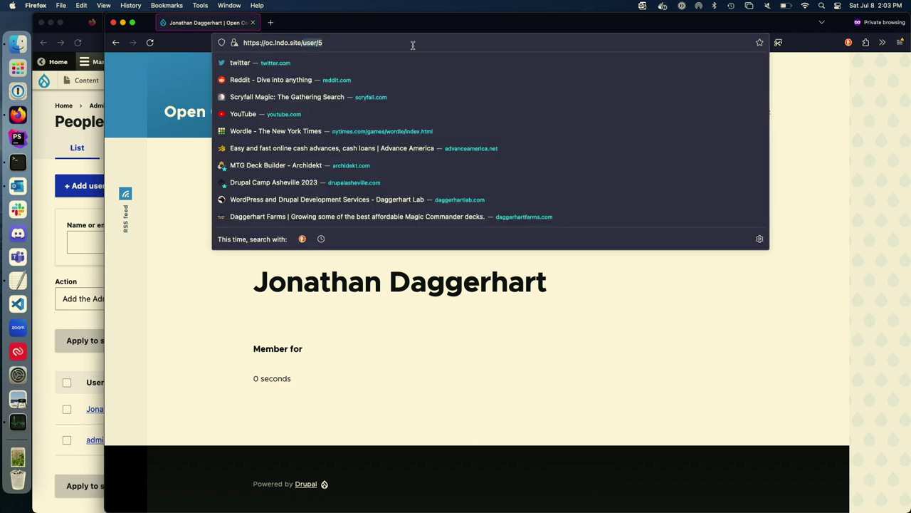
{"action": "type", "text": "product/1"}
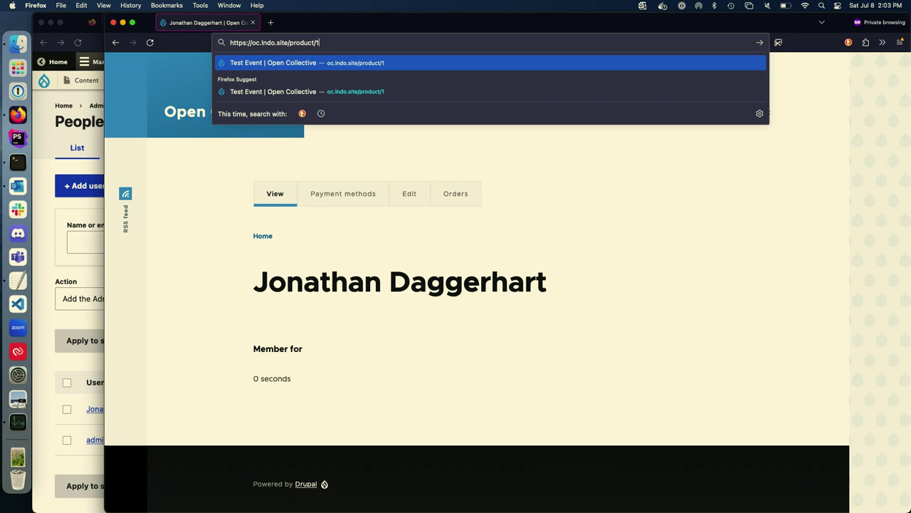
{"action": "key", "text": "Return"}
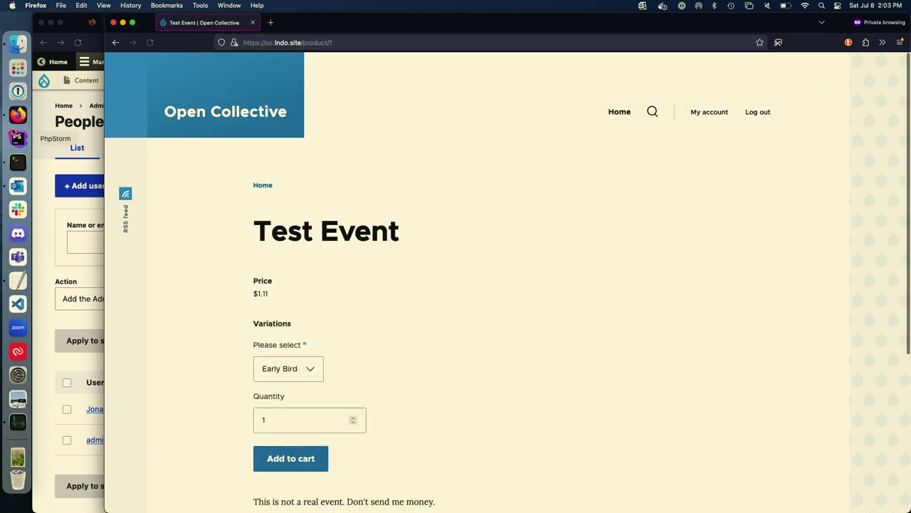
{"action": "left_click", "coordinate": [42, 169]}
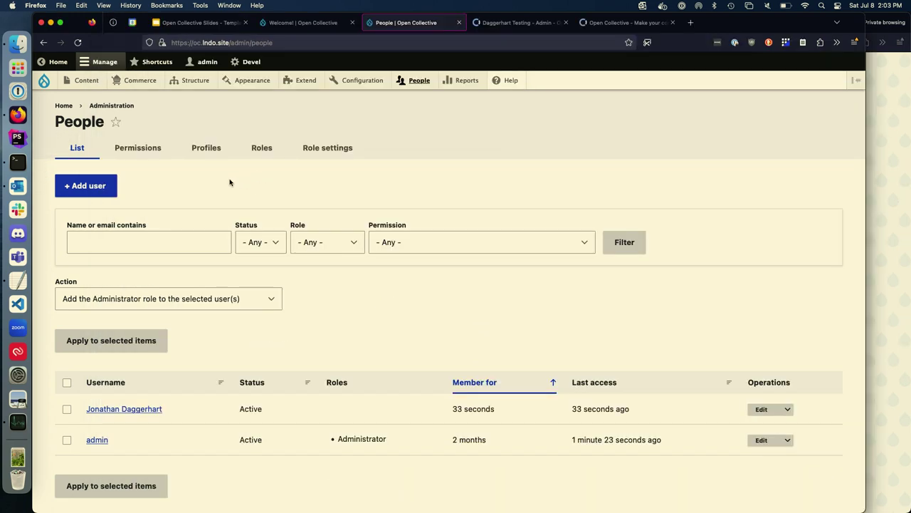
{"action": "left_click", "coordinate": [641, 23]}
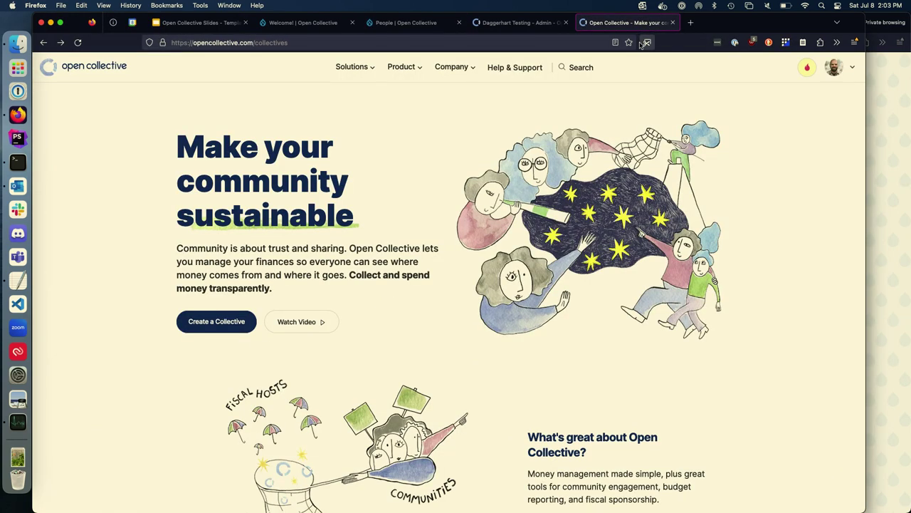
Step: Open the testing organization's Test Event, review its ticket tiers, and return to Drupal People
{"action": "left_click", "coordinate": [842, 67]}
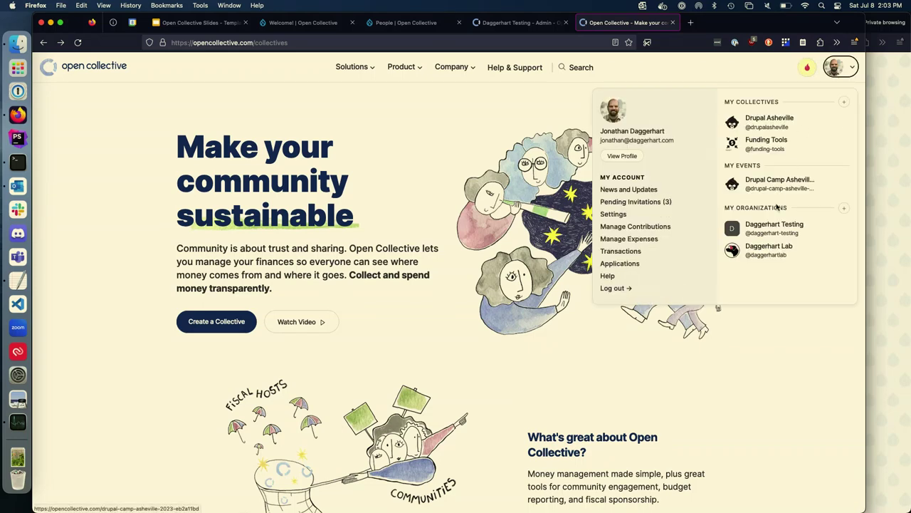
{"action": "left_click", "coordinate": [772, 226]}
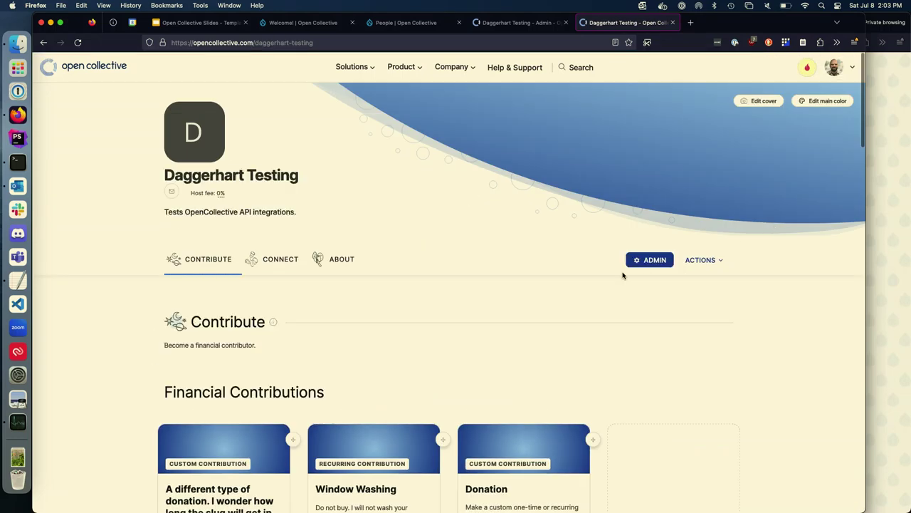
{"action": "scroll", "coordinate": [529, 284], "scroll_direction": "down", "scroll_amount": 5}
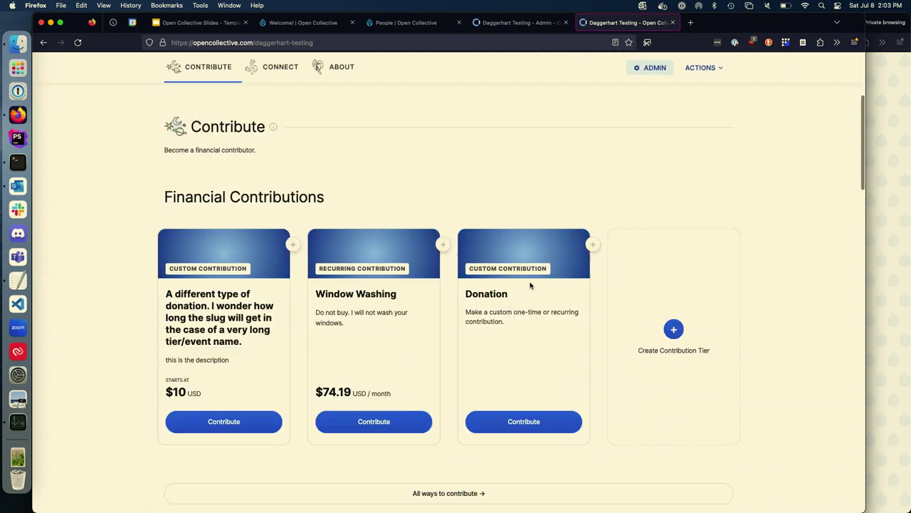
{"action": "scroll", "coordinate": [530, 284], "scroll_direction": "up", "scroll_amount": 1}
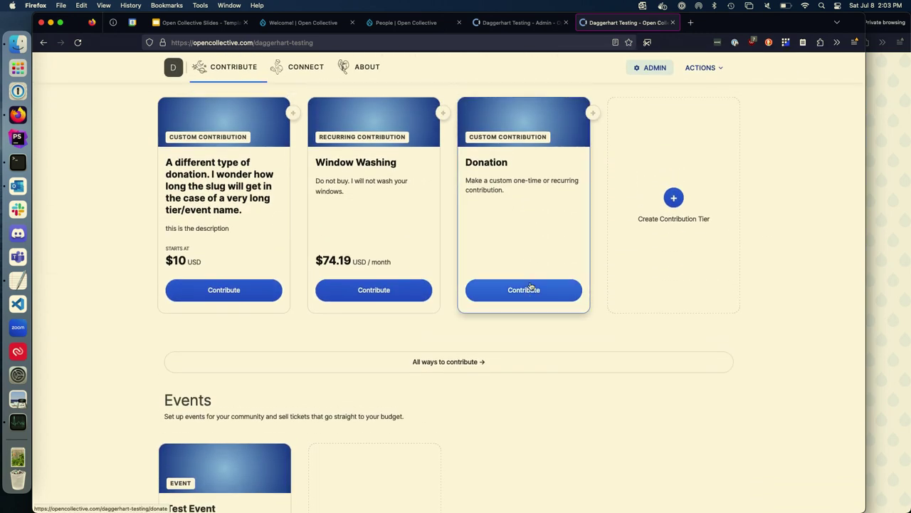
{"action": "scroll", "coordinate": [529, 286], "scroll_direction": "down", "scroll_amount": 5}
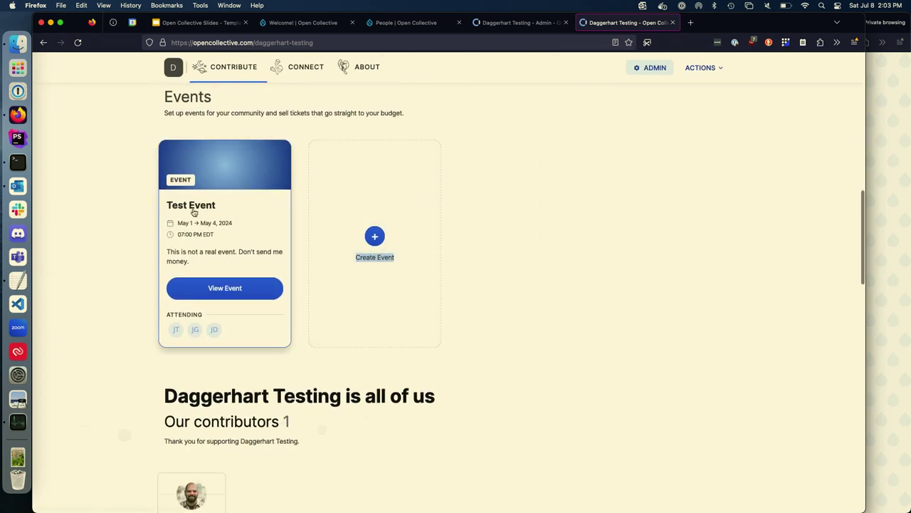
{"action": "left_click", "coordinate": [197, 208]}
{"action": "scroll", "coordinate": [126, 285], "scroll_direction": "down", "scroll_amount": 5}
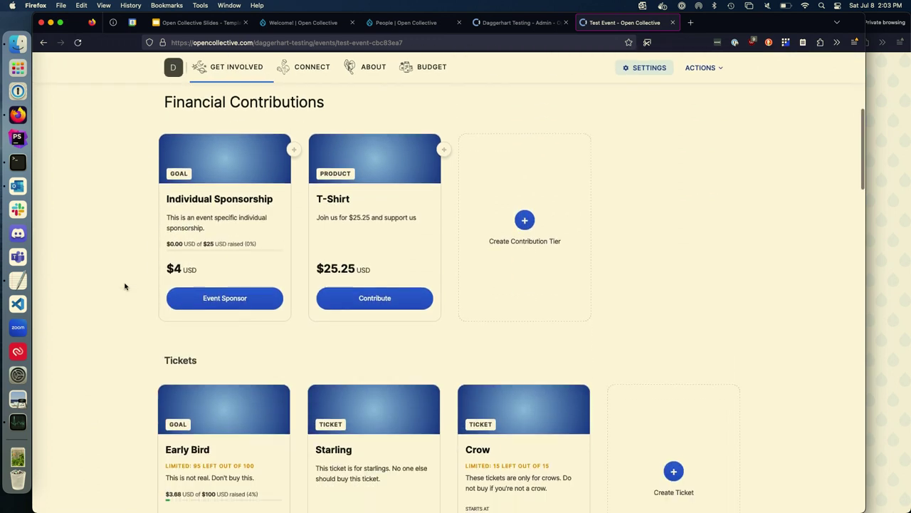
{"action": "scroll", "coordinate": [124, 286], "scroll_direction": "down", "scroll_amount": 3}
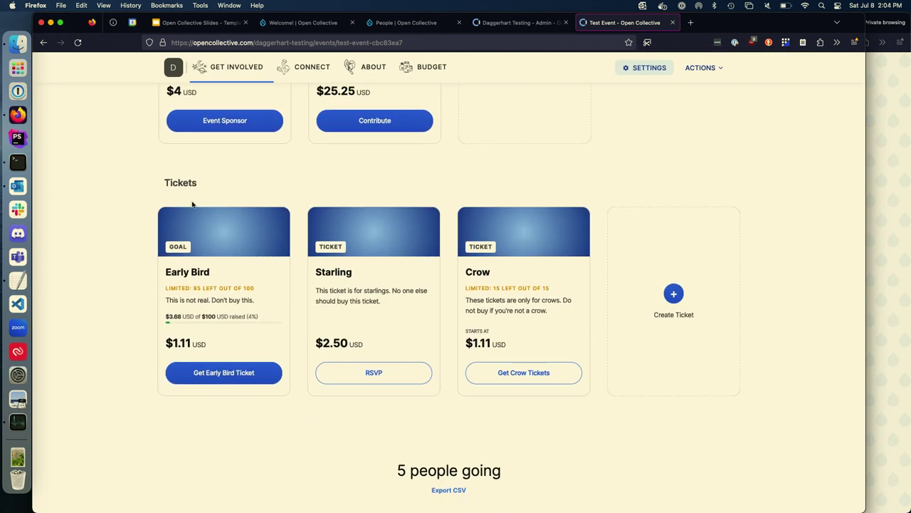
{"action": "left_click", "coordinate": [388, 23]}
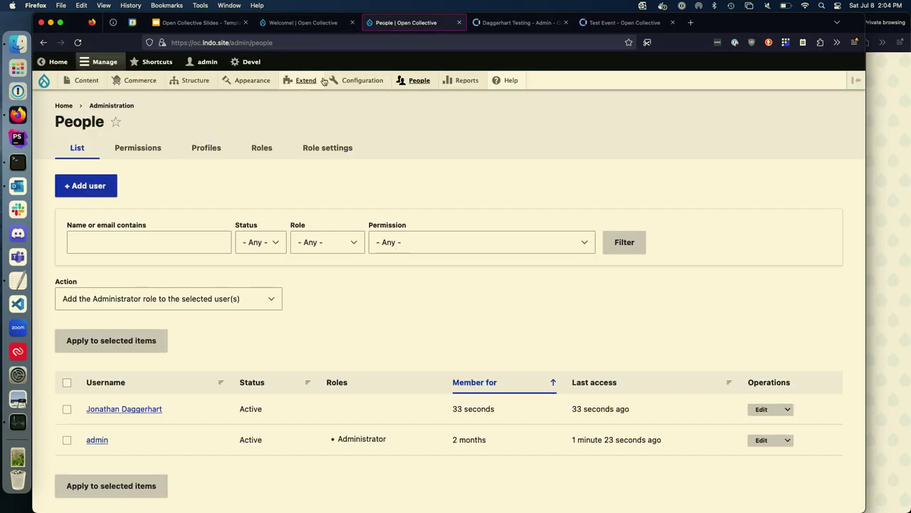
Step: Open the Open Collective Commerce dashboard and check the Commerce Settings page
{"action": "mouse_move", "coordinate": [349, 80]}
{"action": "mouse_move", "coordinate": [373, 271]}
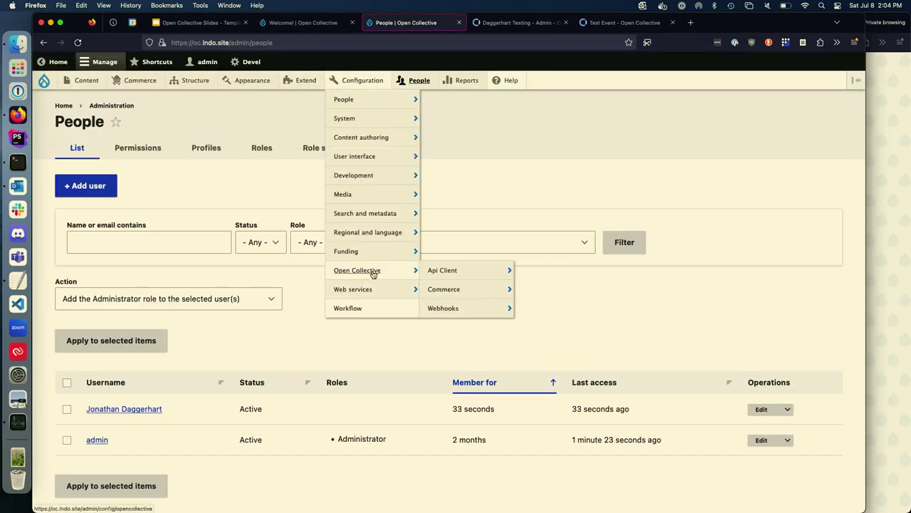
{"action": "left_click", "coordinate": [457, 289]}
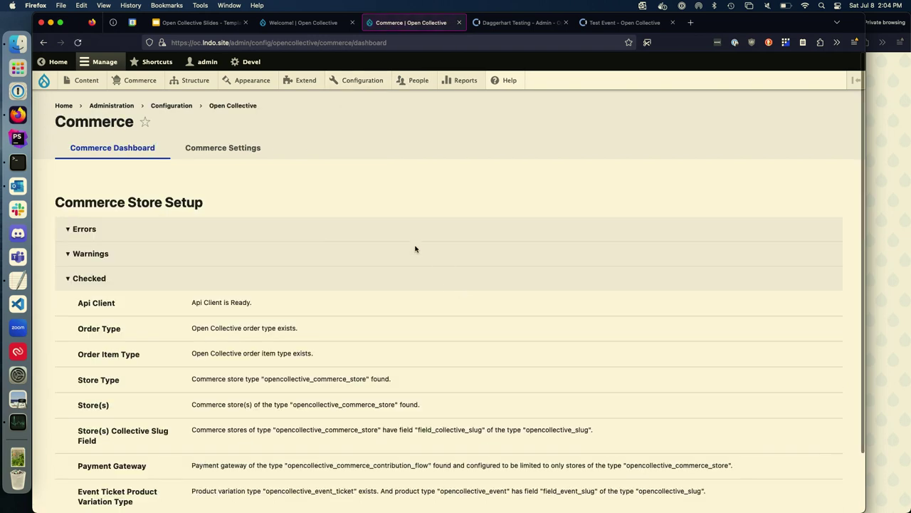
{"action": "scroll", "coordinate": [416, 248], "scroll_direction": "down", "scroll_amount": 2}
{"action": "scroll", "coordinate": [416, 249], "scroll_direction": "up", "scroll_amount": 3}
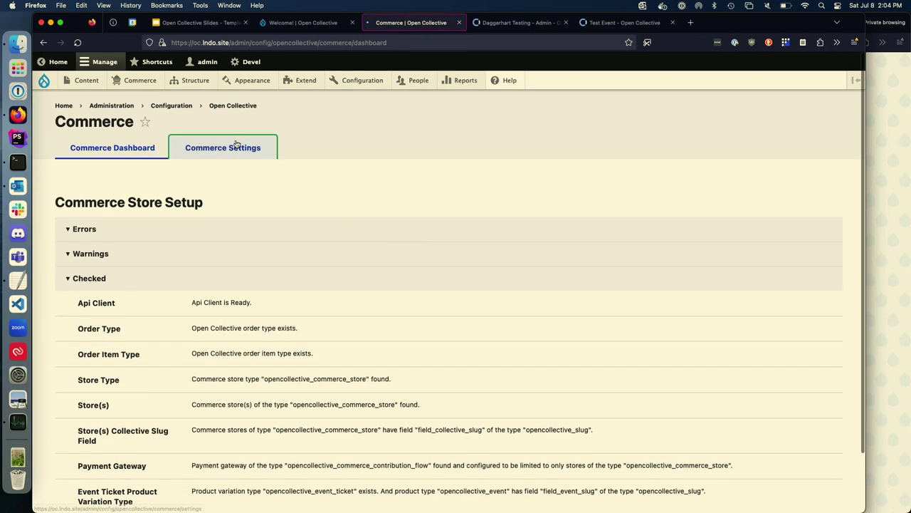
{"action": "left_click", "coordinate": [235, 146]}
{"action": "left_click", "coordinate": [77, 148]}
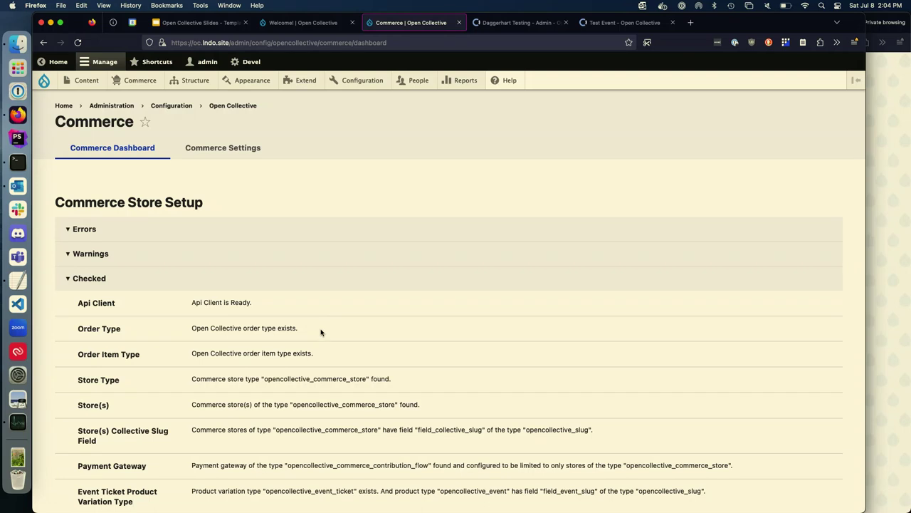
Step: From Commerce > Products, open the Test Event product's Variations list
{"action": "mouse_move", "coordinate": [140, 81]}
{"action": "left_click", "coordinate": [149, 136]}
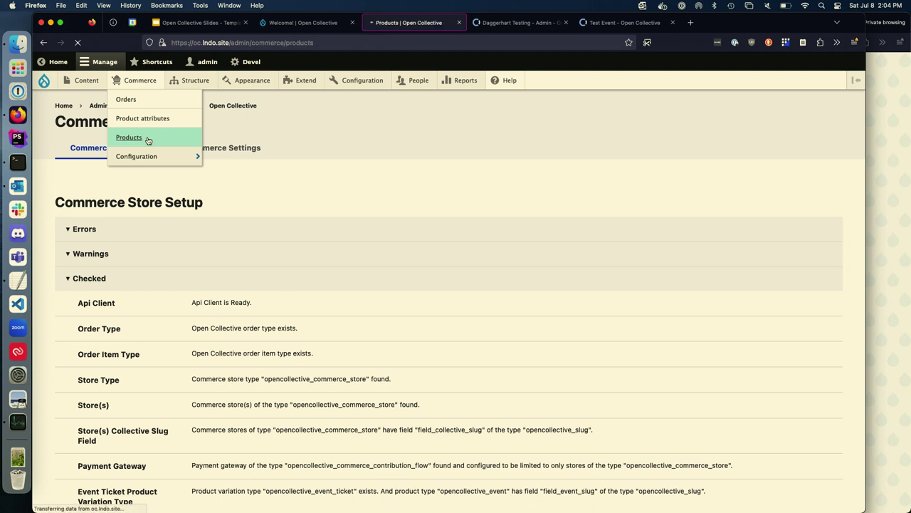
{"action": "left_click", "coordinate": [191, 223]}
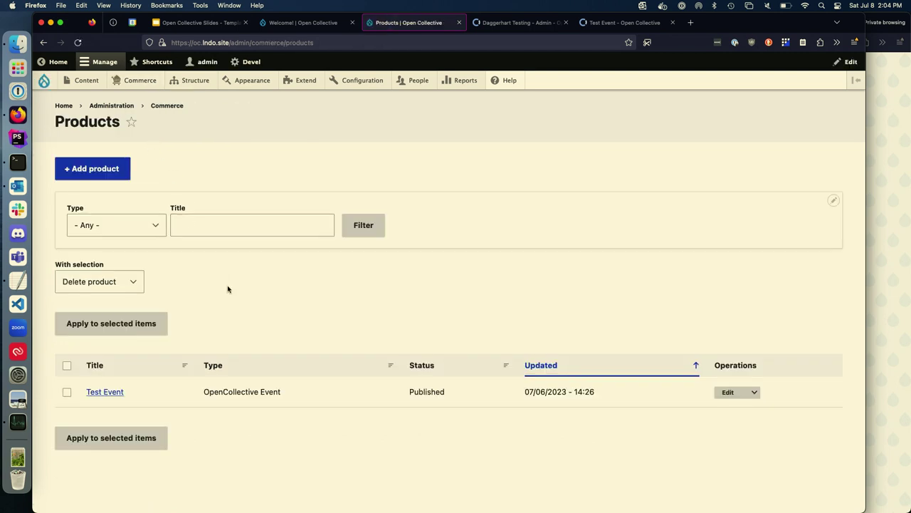
{"action": "left_click", "coordinate": [624, 23]}
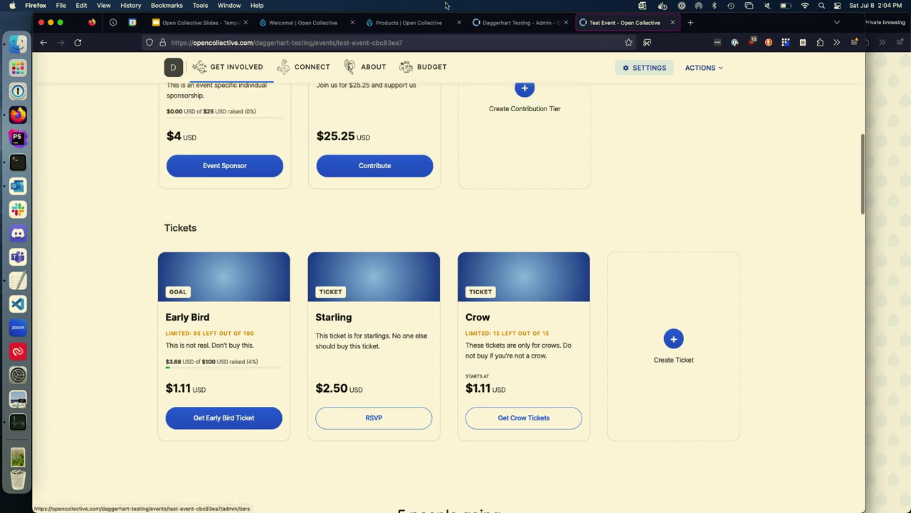
{"action": "left_click", "coordinate": [409, 22]}
{"action": "left_click", "coordinate": [754, 391]}
{"action": "left_click", "coordinate": [736, 404]}
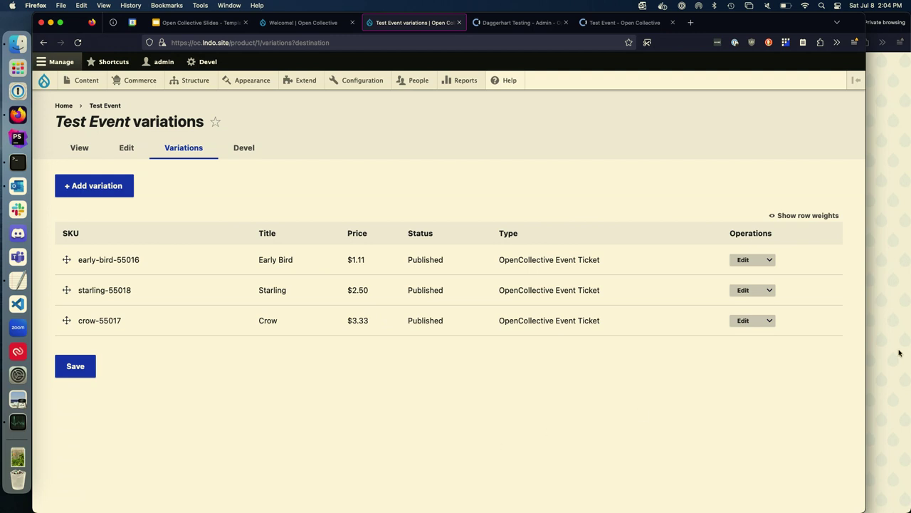
Step: Select the Starling ticket on the Test Event page, add it to the cart, and open the cart
{"action": "left_click", "coordinate": [889, 328]}
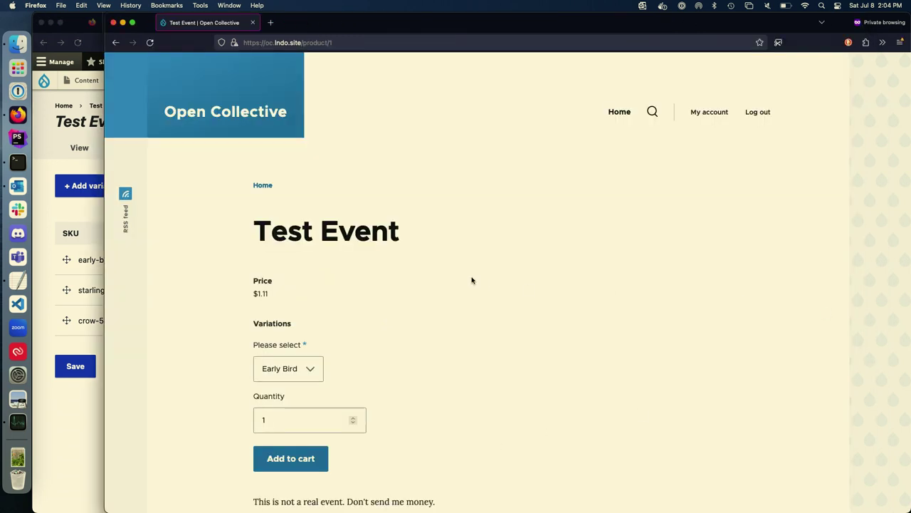
{"action": "scroll", "coordinate": [471, 280], "scroll_direction": "down", "scroll_amount": 1}
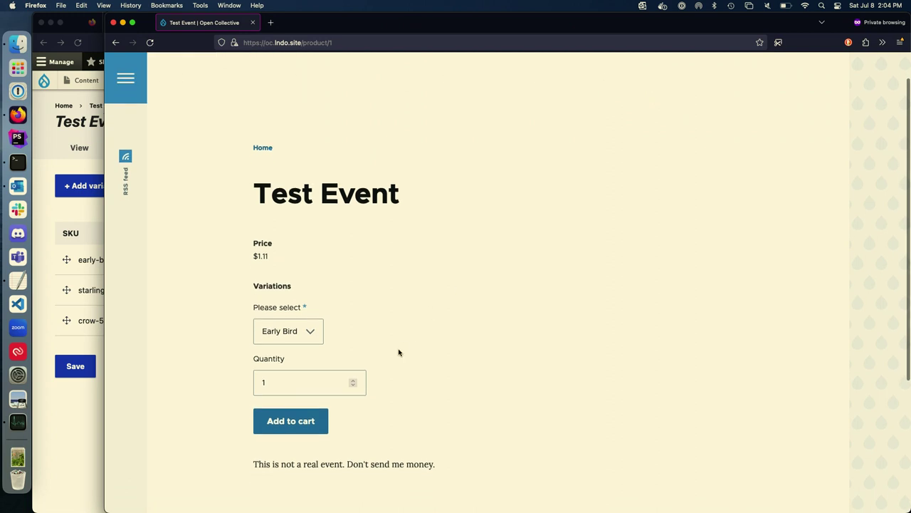
{"action": "left_click", "coordinate": [305, 340]}
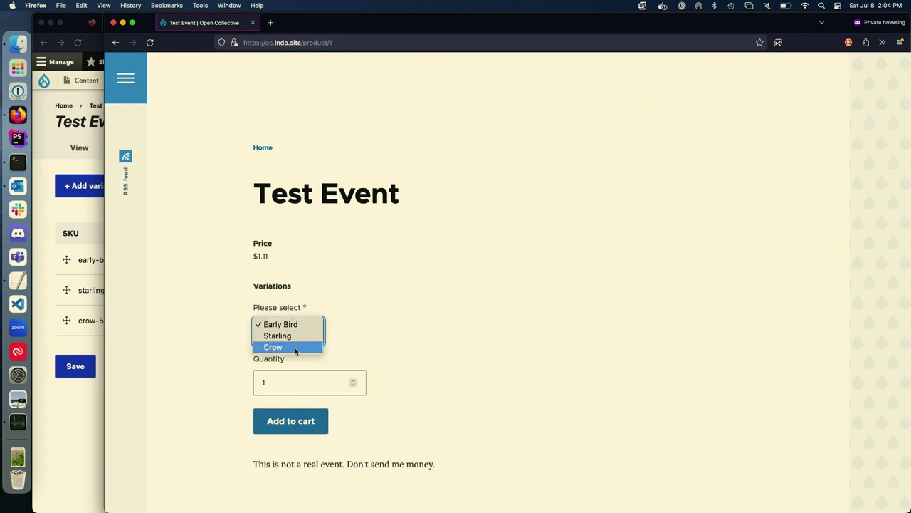
{"action": "left_click", "coordinate": [283, 336]}
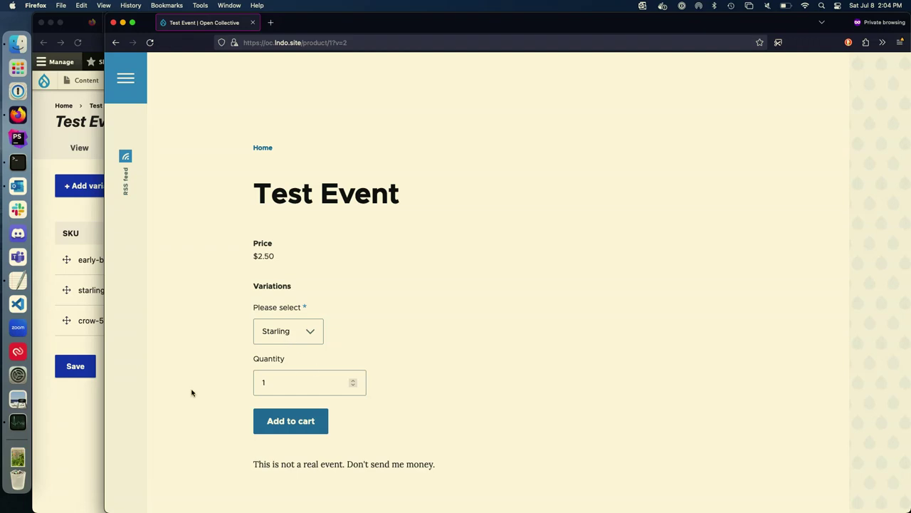
{"action": "left_click", "coordinate": [291, 421]}
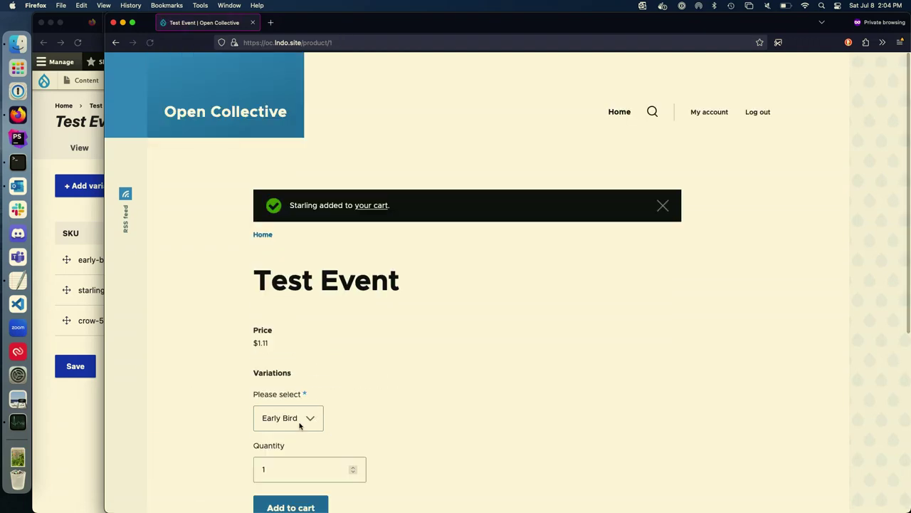
{"action": "scroll", "coordinate": [300, 425], "scroll_direction": "down", "scroll_amount": 2}
{"action": "left_click", "coordinate": [373, 140]}
Step: Check out the Starling ticket with autofilled billing details and choose Pay and complete purchase
{"action": "left_click", "coordinate": [373, 443]}
{"action": "left_click", "coordinate": [320, 412]}
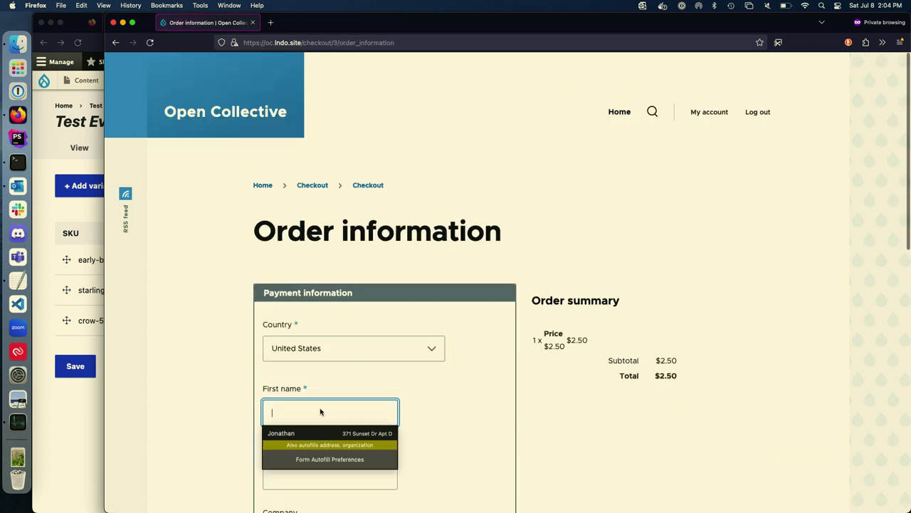
{"action": "left_click", "coordinate": [305, 433]}
{"action": "scroll", "coordinate": [206, 442], "scroll_direction": "down", "scroll_amount": 5}
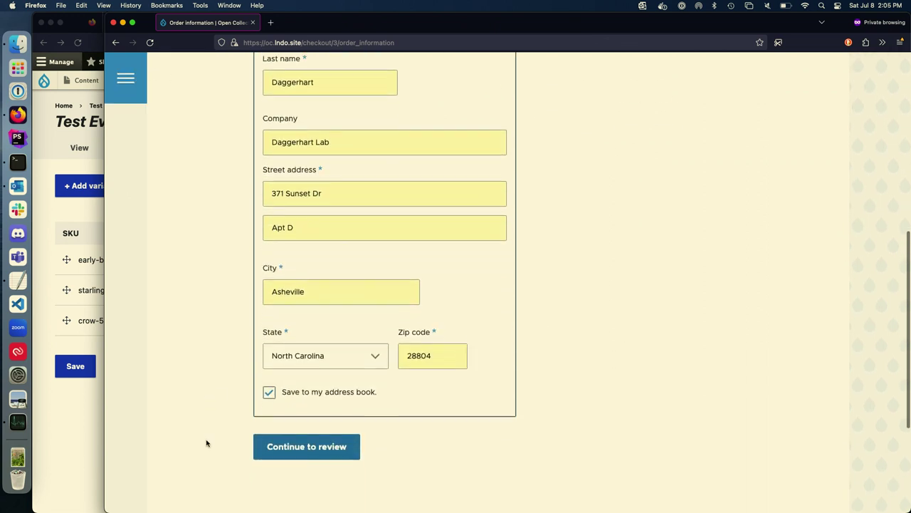
{"action": "left_click", "coordinate": [304, 440]}
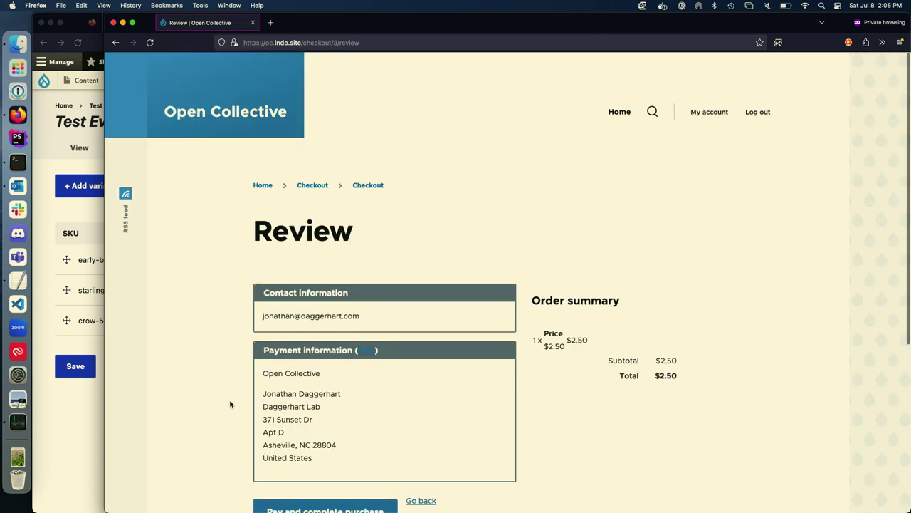
{"action": "scroll", "coordinate": [230, 404], "scroll_direction": "down", "scroll_amount": 2}
{"action": "left_click", "coordinate": [314, 449]}
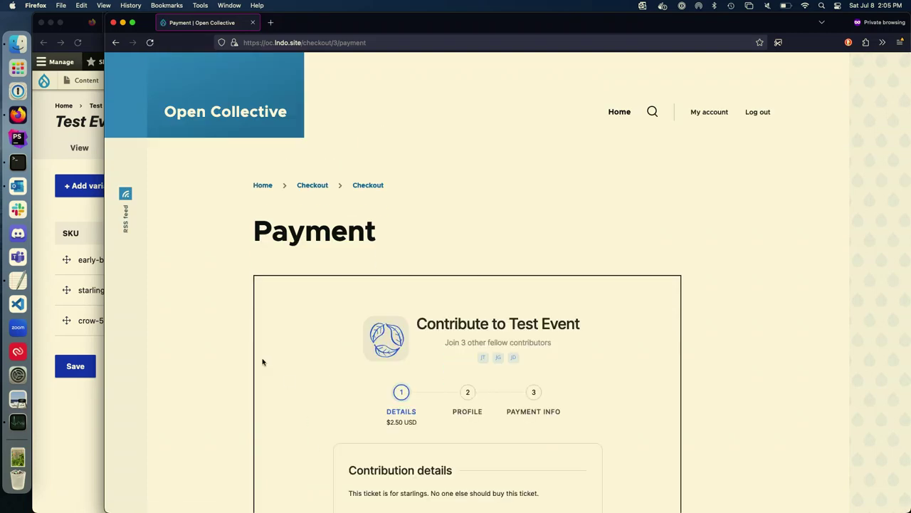
Step: Advance through the Open Collective contribution's info and profile steps to payment
{"action": "scroll", "coordinate": [240, 348], "scroll_direction": "down", "scroll_amount": 5}
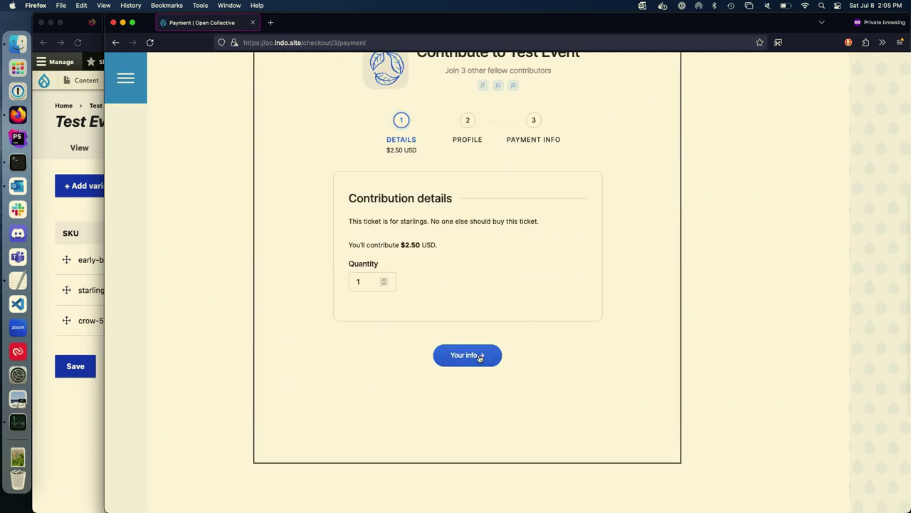
{"action": "scroll", "coordinate": [693, 303], "scroll_direction": "up", "scroll_amount": 1}
{"action": "scroll", "coordinate": [693, 304], "scroll_direction": "down", "scroll_amount": 1}
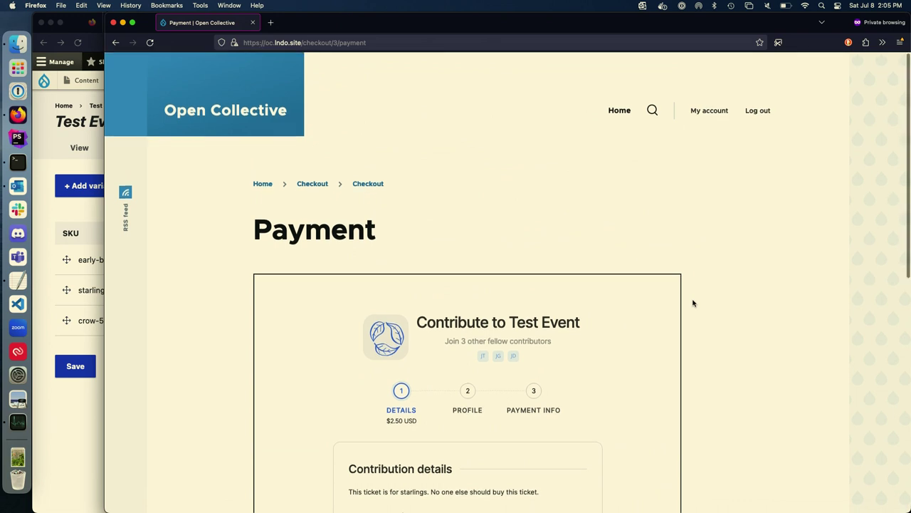
{"action": "scroll", "coordinate": [691, 301], "scroll_direction": "down", "scroll_amount": 5}
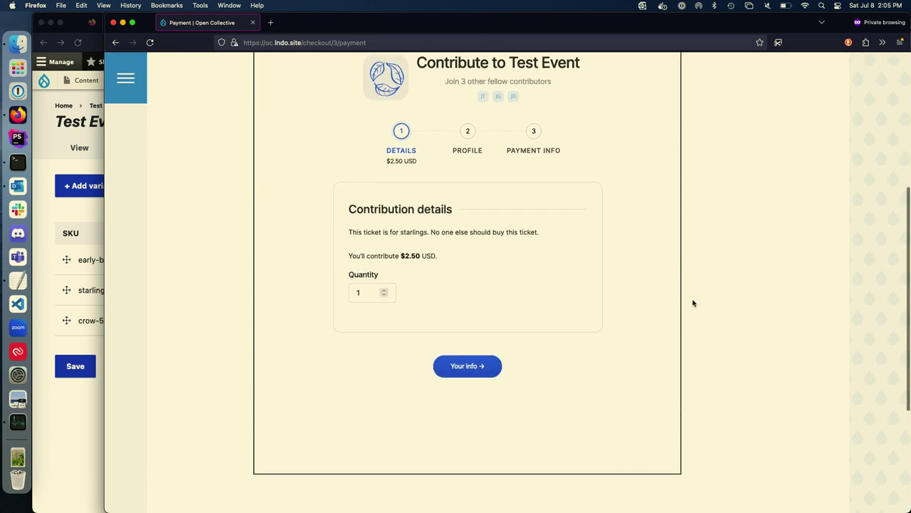
{"action": "left_click", "coordinate": [470, 366]}
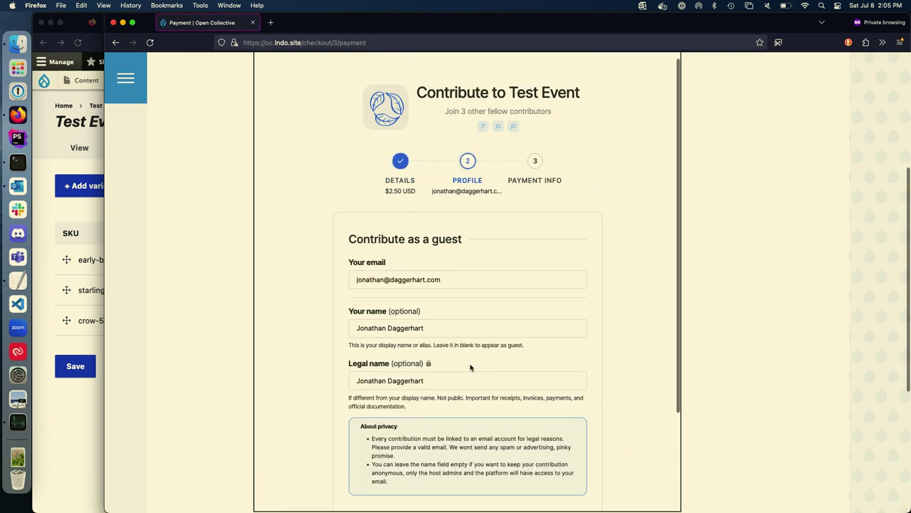
{"action": "scroll", "coordinate": [360, 325], "scroll_direction": "down", "scroll_amount": 2}
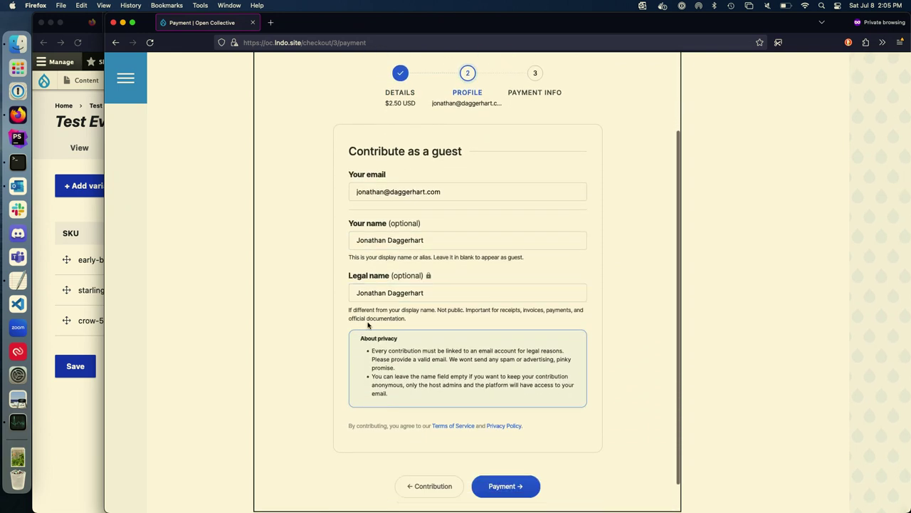
{"action": "scroll", "coordinate": [420, 420], "scroll_direction": "down", "scroll_amount": 1}
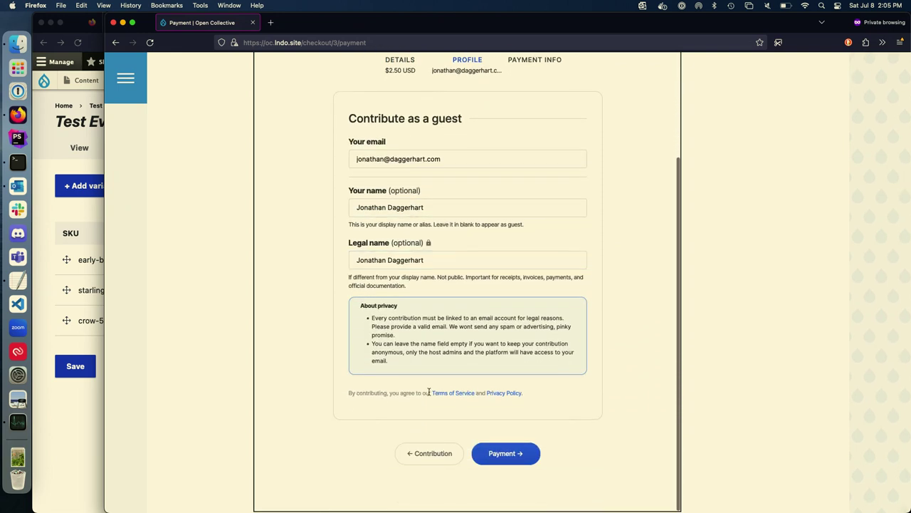
{"action": "left_click", "coordinate": [520, 452]}
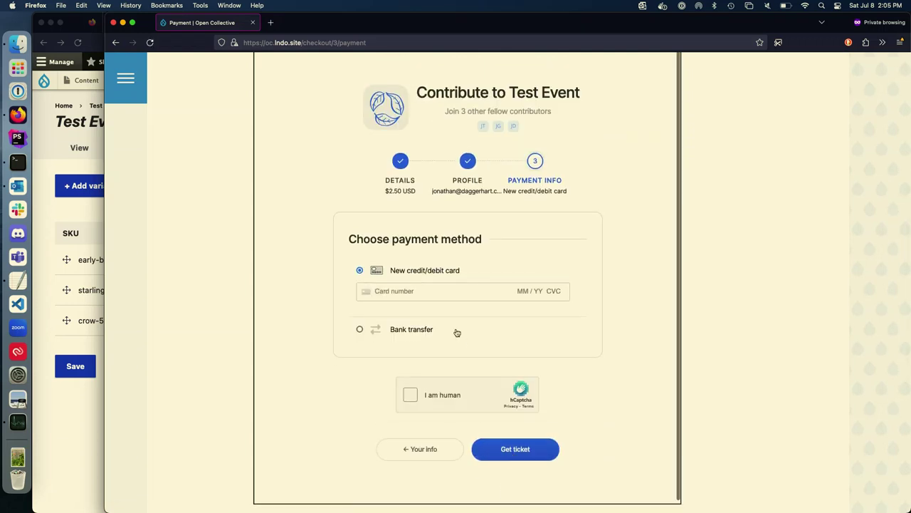
Step: Pay by bank transfer, confirm the redirect back to the site, and return to the admin window
{"action": "left_click", "coordinate": [419, 333]}
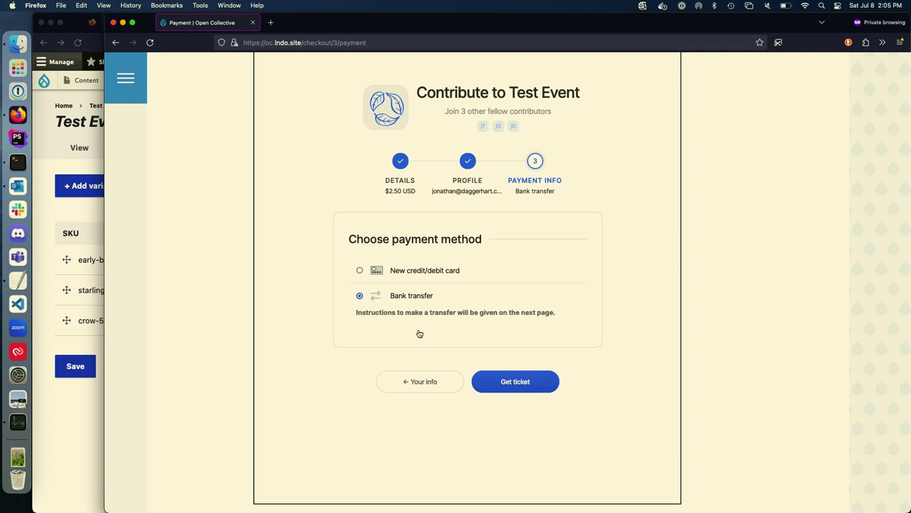
{"action": "left_click", "coordinate": [512, 381]}
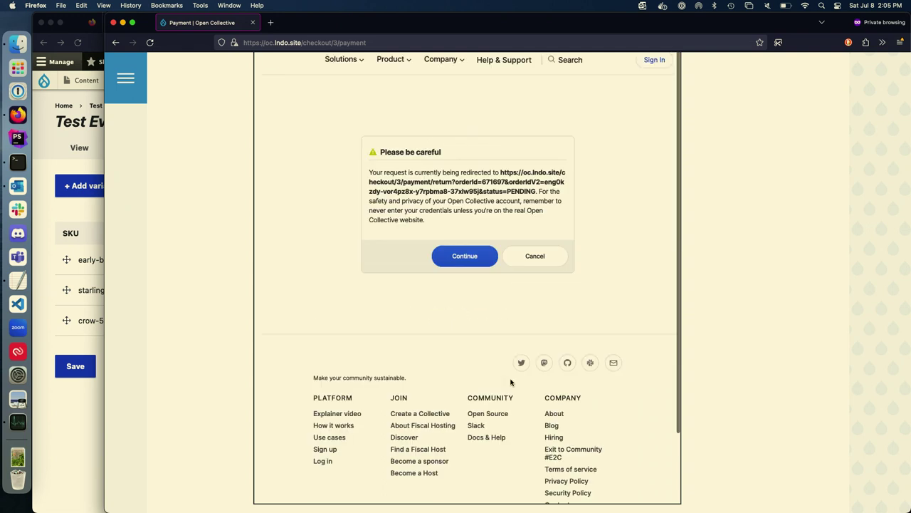
{"action": "left_click", "coordinate": [468, 262]}
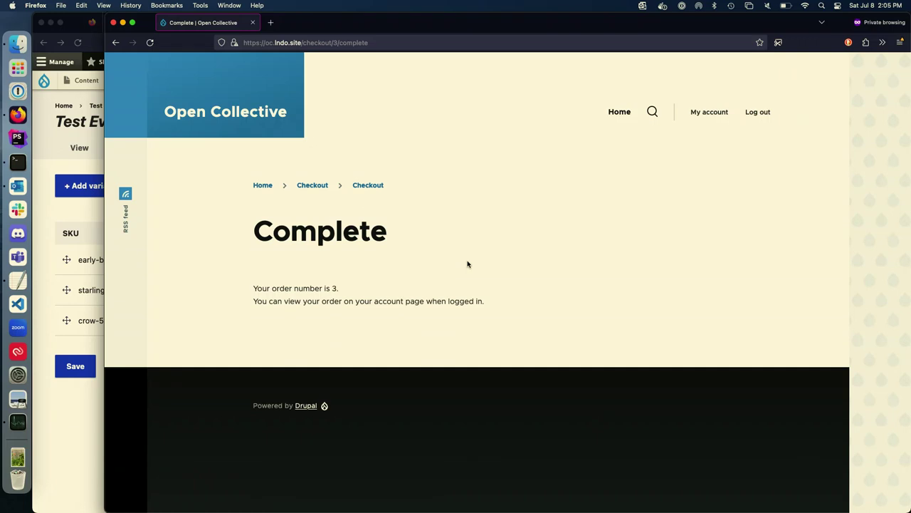
{"action": "left_click", "coordinate": [94, 460]}
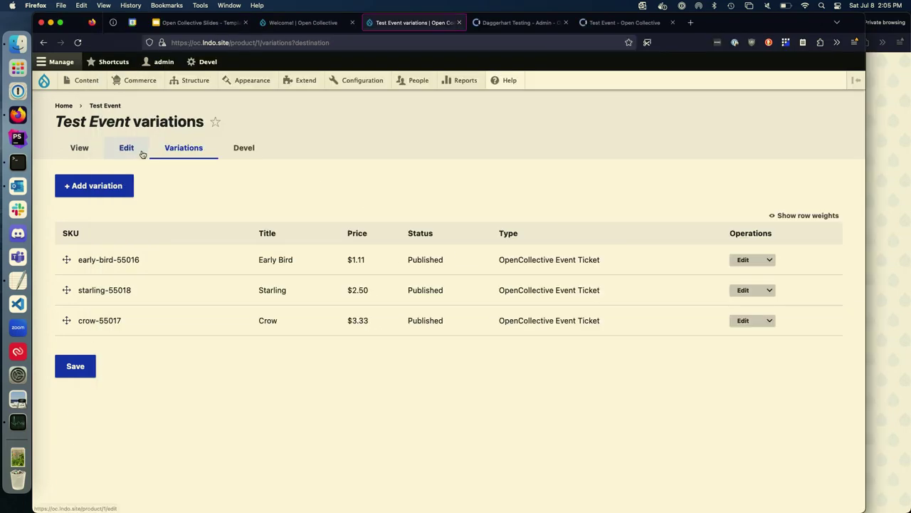
Step: Open completed Order 3 from Commerce Orders, showing one $2.50 Starling ticket
{"action": "left_click", "coordinate": [129, 83]}
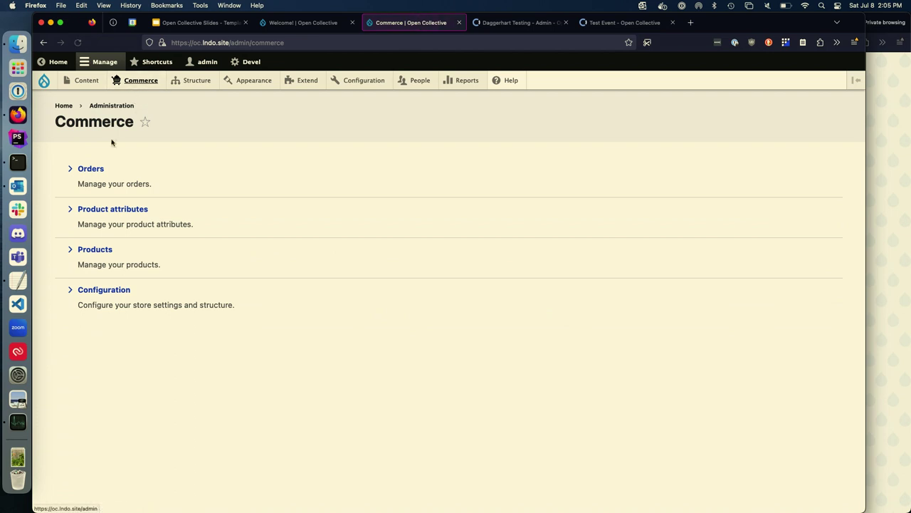
{"action": "left_click", "coordinate": [102, 168]}
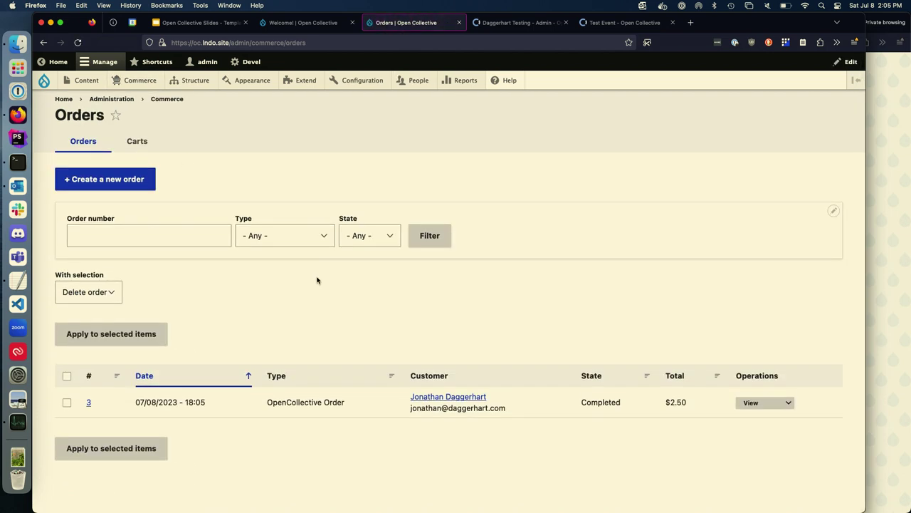
{"action": "left_click", "coordinate": [89, 402]}
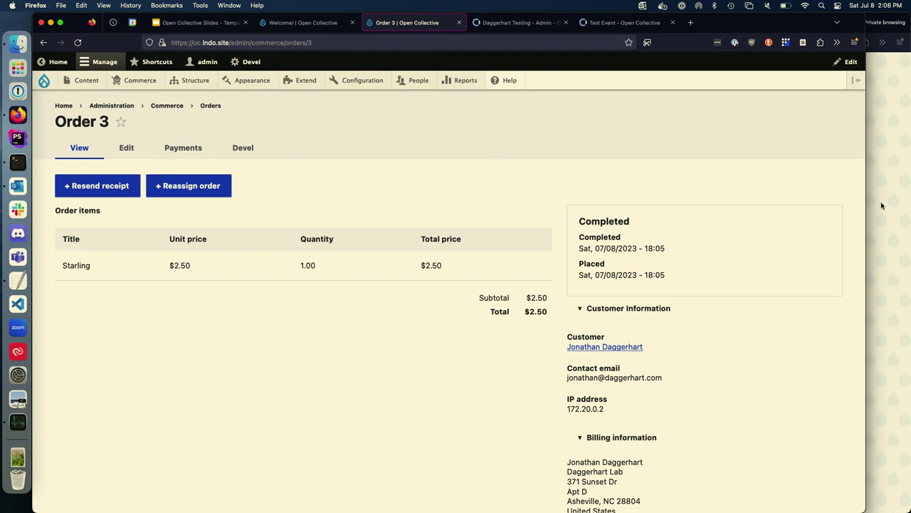
{"action": "key", "text": "super+grave"}
Step: Log out of the storefront and load the Test Event product page at product/1
{"action": "left_click", "coordinate": [758, 113]}
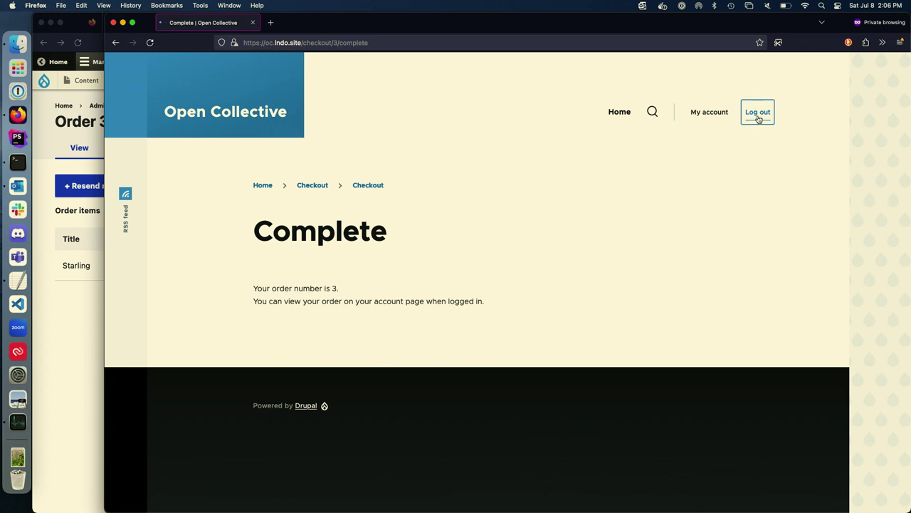
{"action": "key", "text": "super+l"}
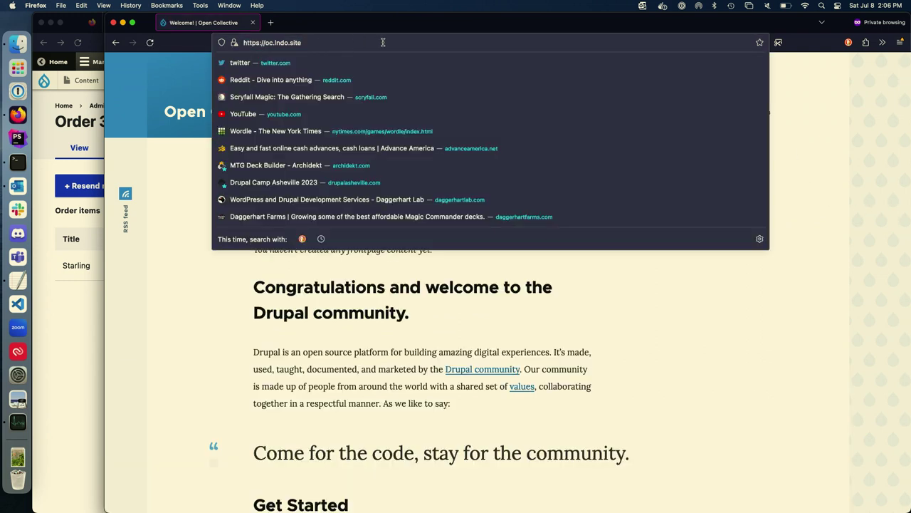
{"action": "key", "text": "Right"}
{"action": "type", "text": "product/1"}
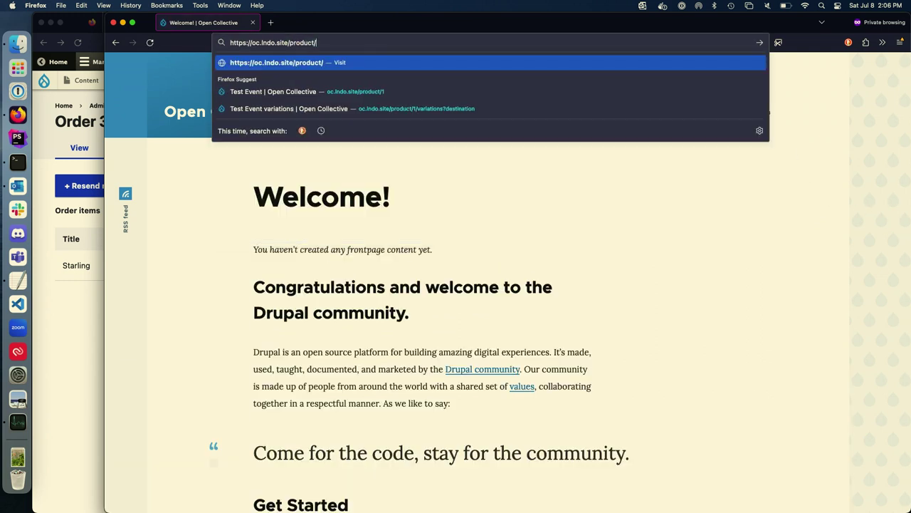
{"action": "key", "text": "Return"}
{"action": "right_click", "coordinate": [368, 163]}
{"action": "left_click", "coordinate": [376, 112]}
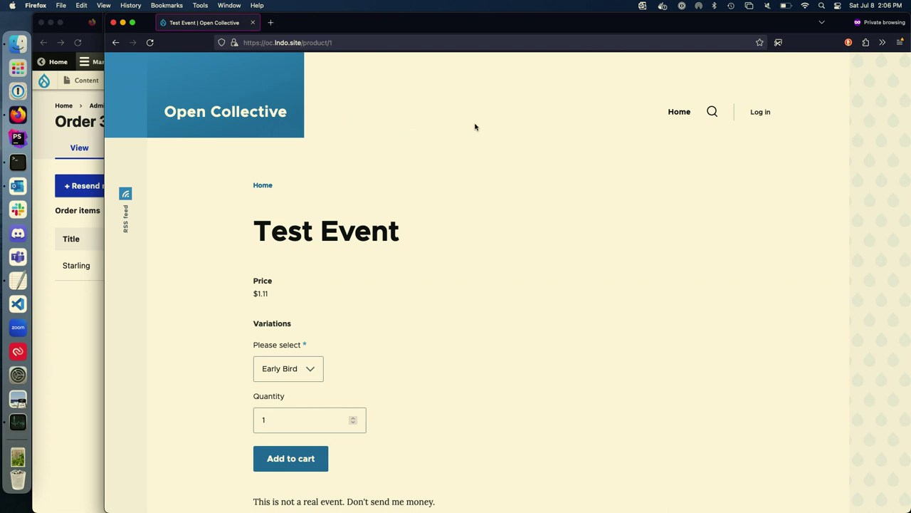
{"action": "scroll", "coordinate": [475, 127], "scroll_direction": "down", "scroll_amount": 1}
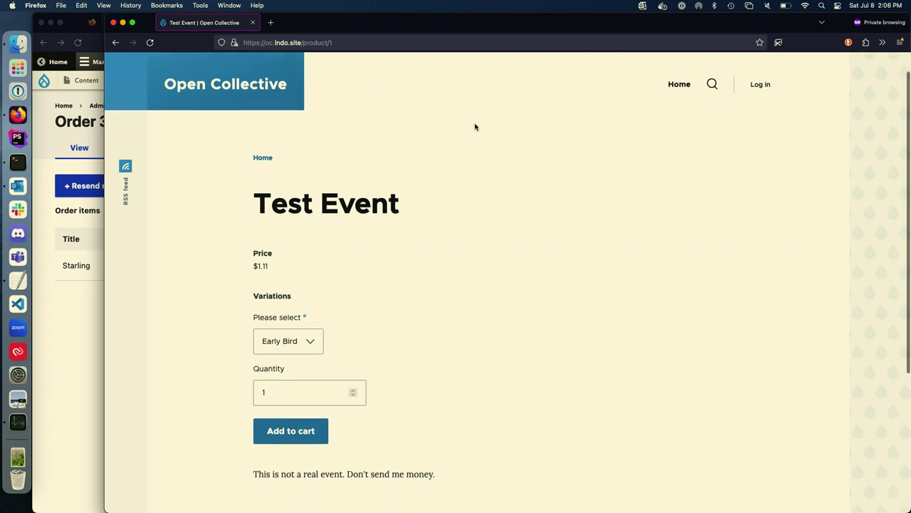
Step: Check out an Early Bird ticket as order 4, then bring the Order 3 window forward
{"action": "left_click", "coordinate": [292, 430]}
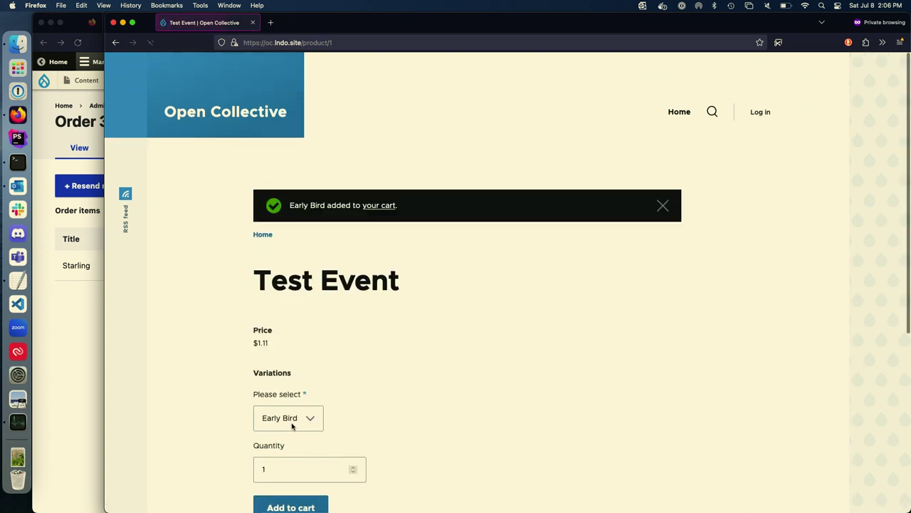
{"action": "left_click", "coordinate": [377, 205]}
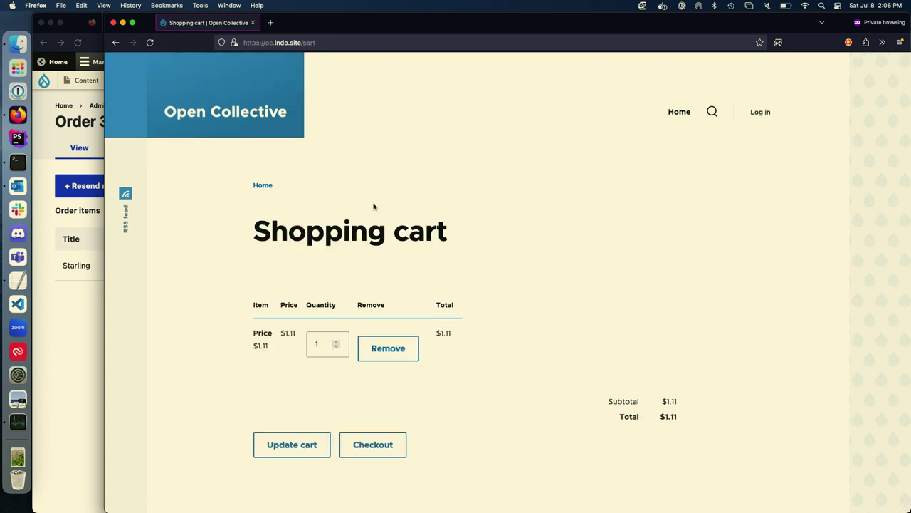
{"action": "left_click", "coordinate": [370, 445]}
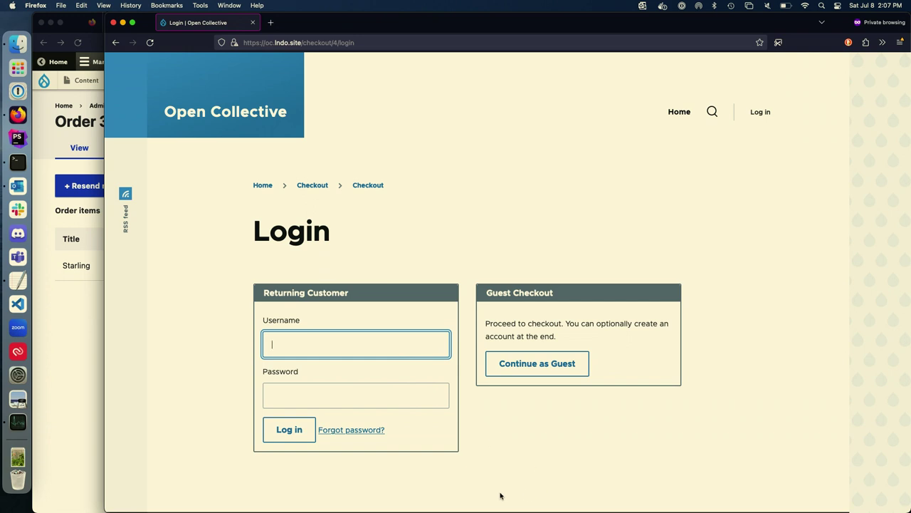
{"action": "left_click", "coordinate": [241, 321]}
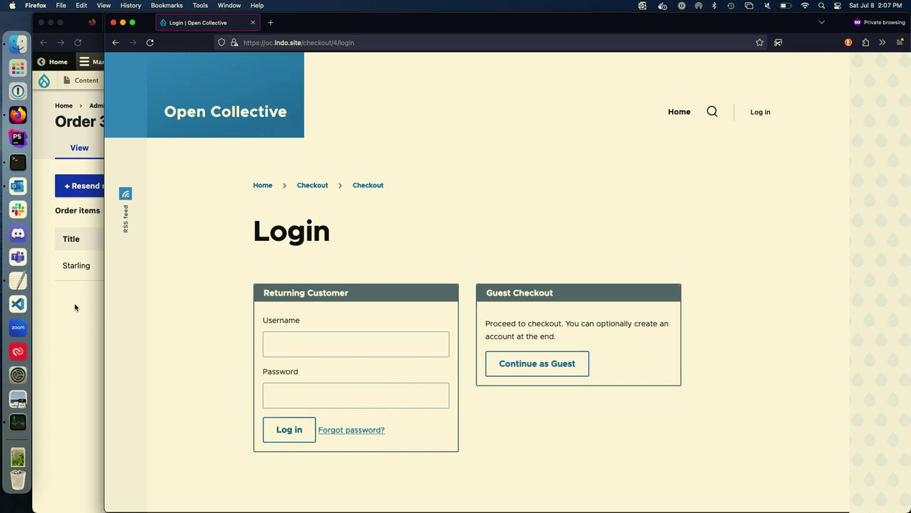
{"action": "left_click", "coordinate": [75, 308]}
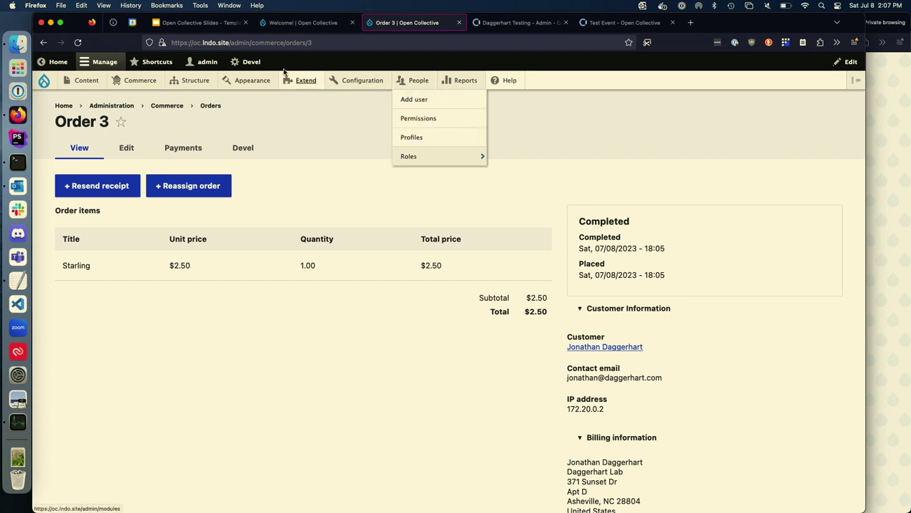
Step: Visit Drupal's Configuration > Open Collective > Webhooks page, then return to the Test Event tab
{"action": "mouse_move", "coordinate": [354, 83]}
{"action": "mouse_move", "coordinate": [370, 272]}
{"action": "mouse_move", "coordinate": [452, 310]}
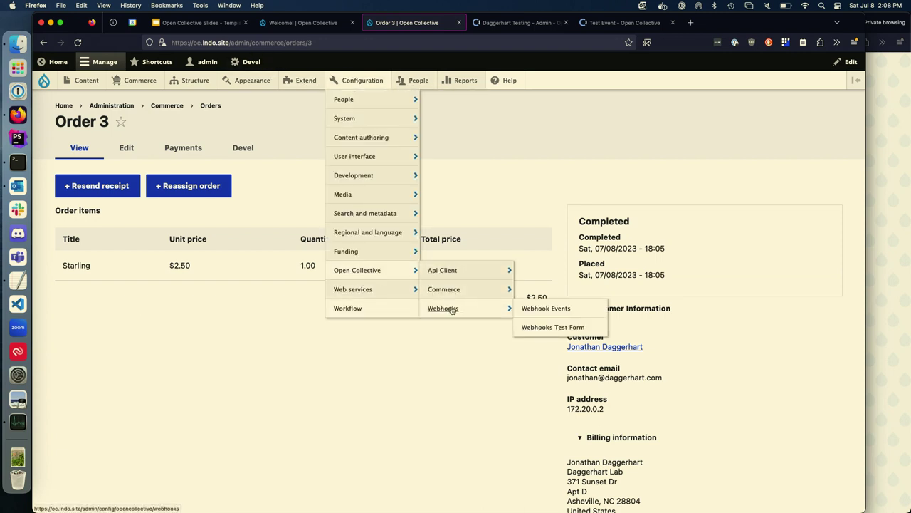
{"action": "left_click", "coordinate": [451, 310]}
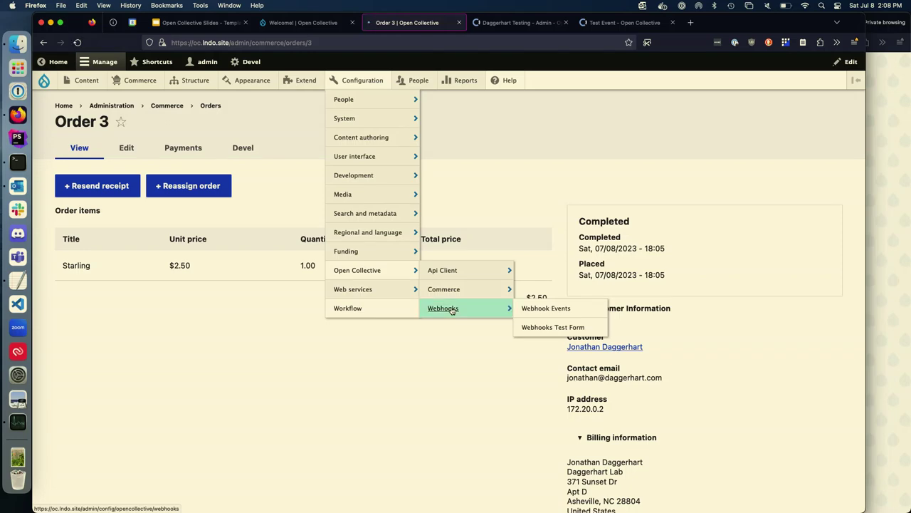
{"action": "left_click", "coordinate": [619, 22]}
{"action": "scroll", "coordinate": [142, 285], "scroll_direction": "up", "scroll_amount": 10}
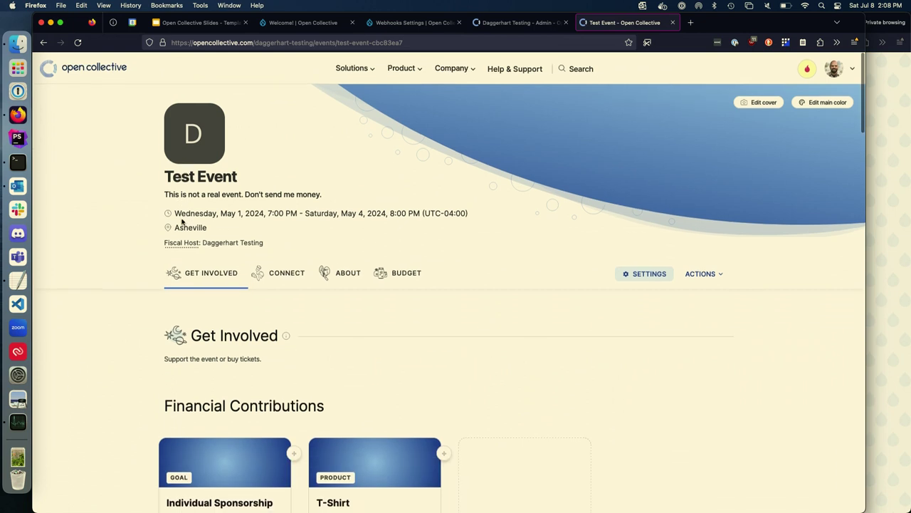
Step: Go from the Test Event to Daggerhart Testing's admin dashboard and list its Organization Settings
{"action": "left_click", "coordinate": [658, 276]}
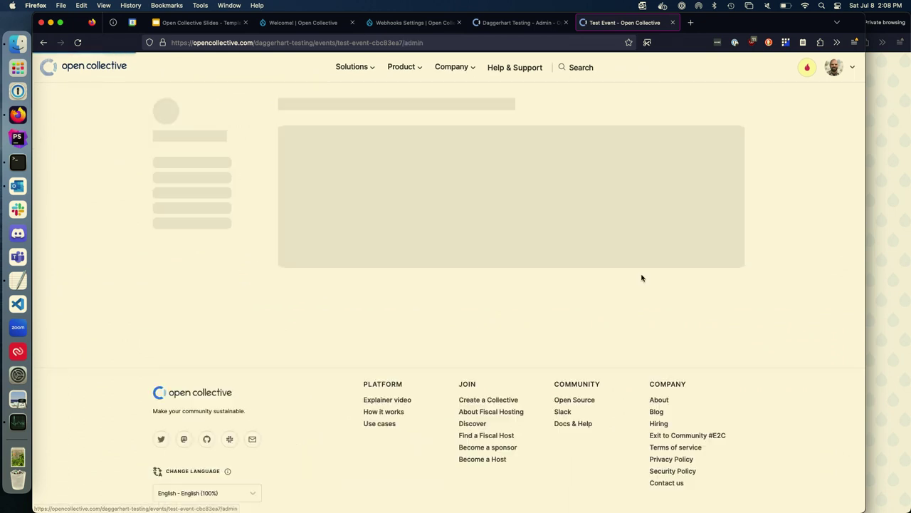
{"action": "left_click", "coordinate": [43, 42]}
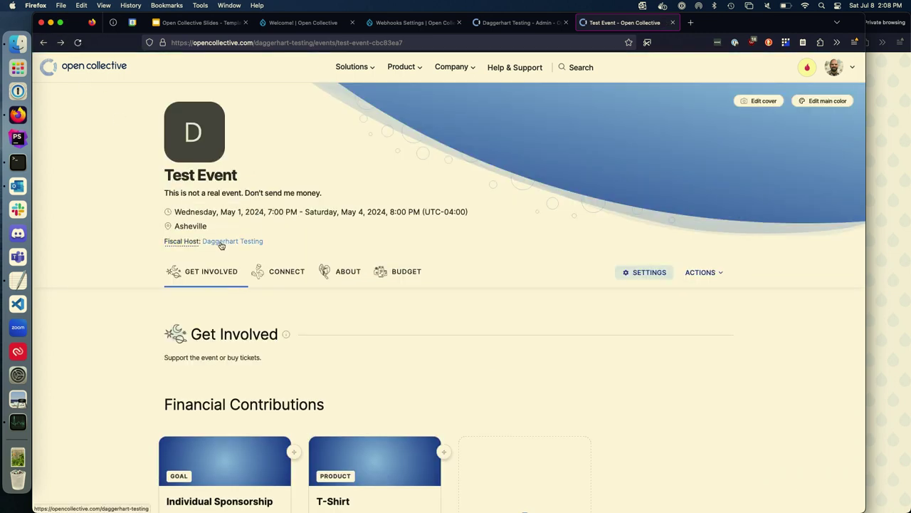
{"action": "mouse_move", "coordinate": [182, 241]}
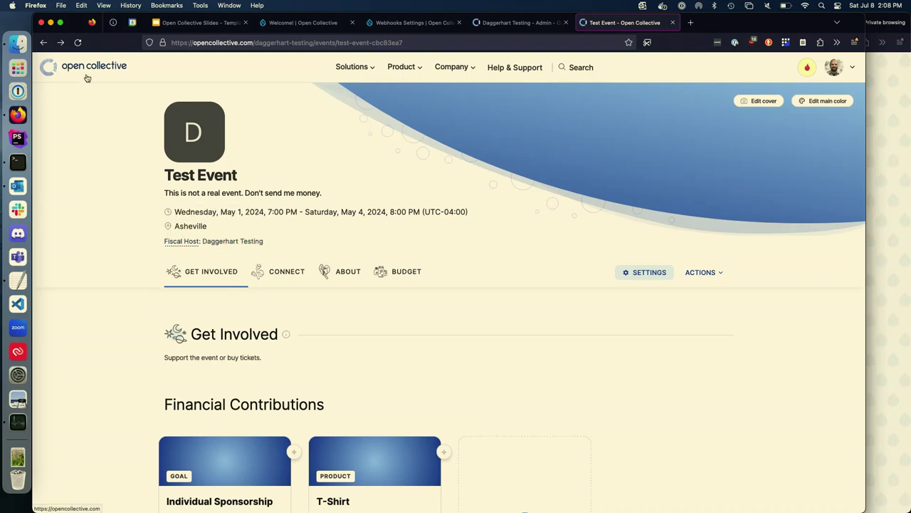
{"action": "left_click", "coordinate": [43, 43]}
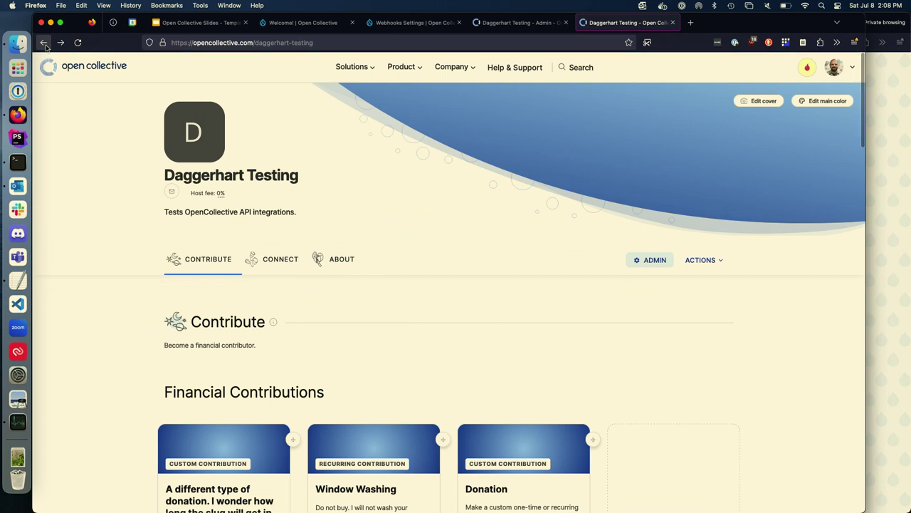
{"action": "left_click", "coordinate": [650, 260]}
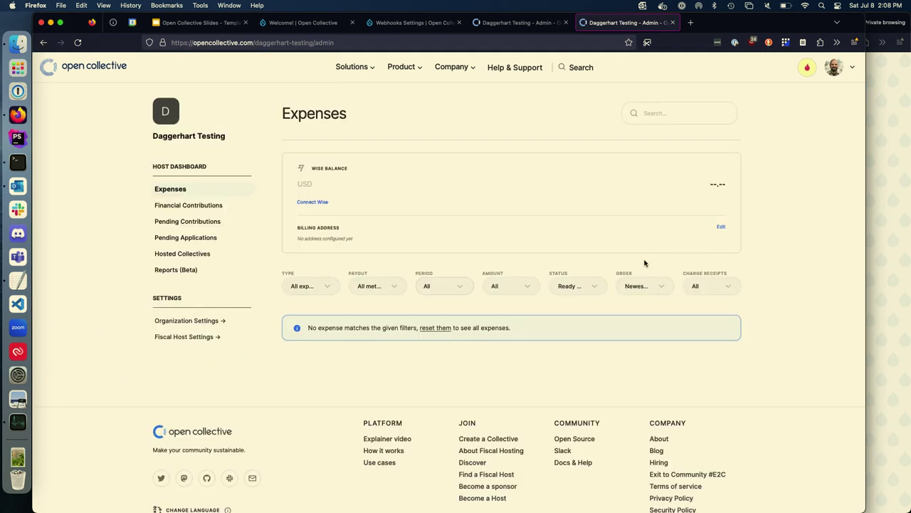
{"action": "left_click", "coordinate": [178, 324]}
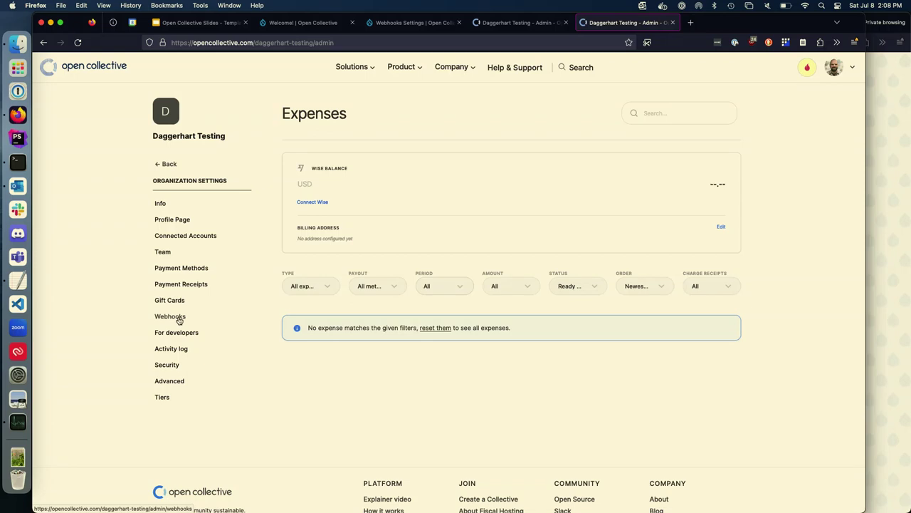
Step: Review the Drupal module's OAuth app and the webhook's All-activity options, then return to Drupal
{"action": "left_click", "coordinate": [181, 332]}
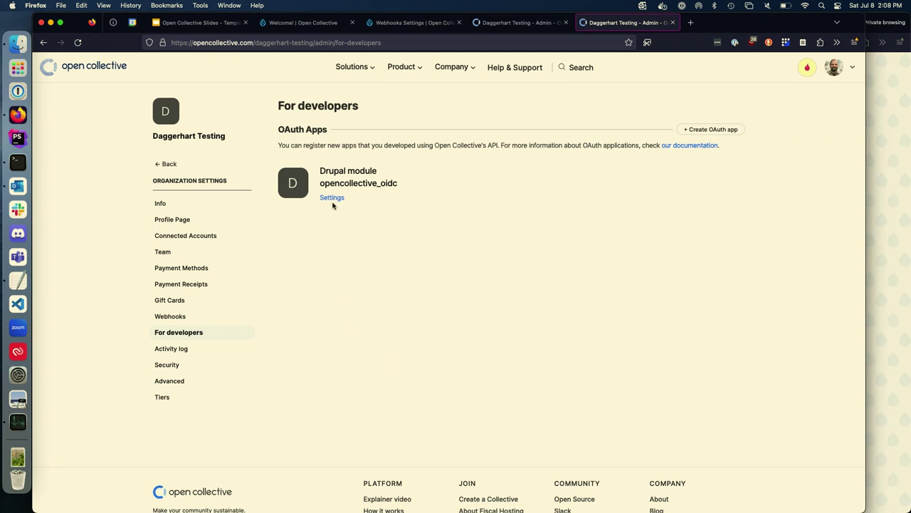
{"action": "left_click", "coordinate": [332, 199]}
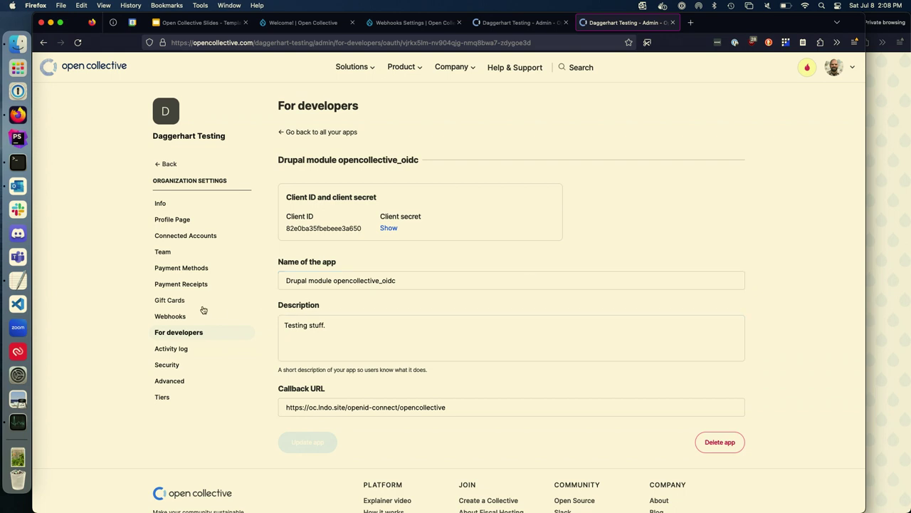
{"action": "left_click", "coordinate": [170, 320]}
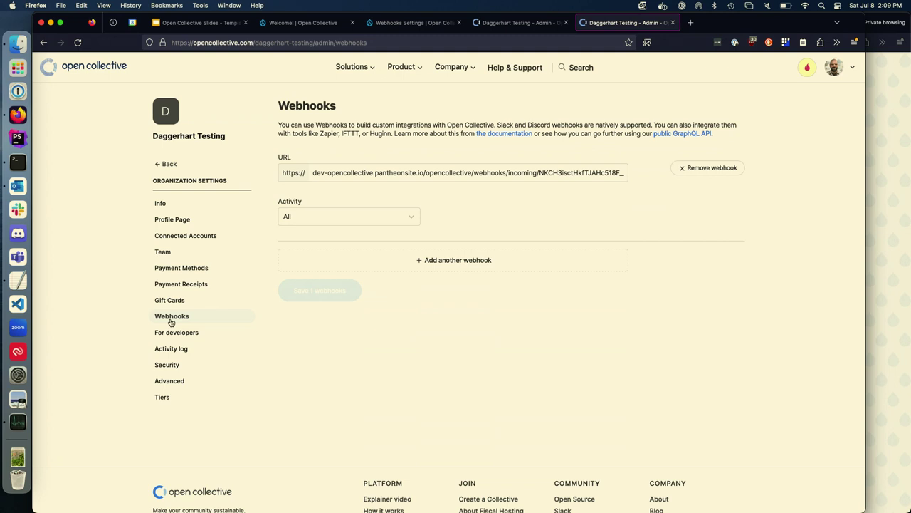
{"action": "left_click", "coordinate": [330, 216]}
{"action": "scroll", "coordinate": [359, 269], "scroll_direction": "down", "scroll_amount": 1}
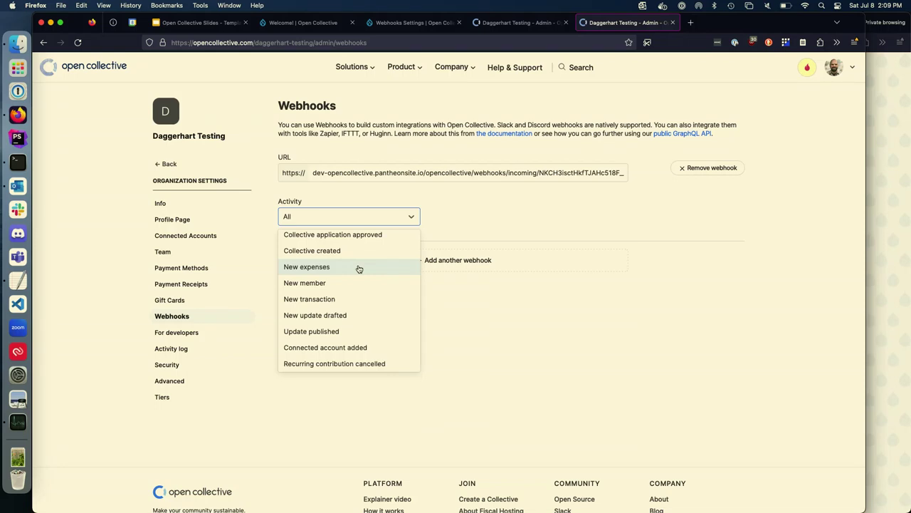
{"action": "left_click", "coordinate": [387, 23]}
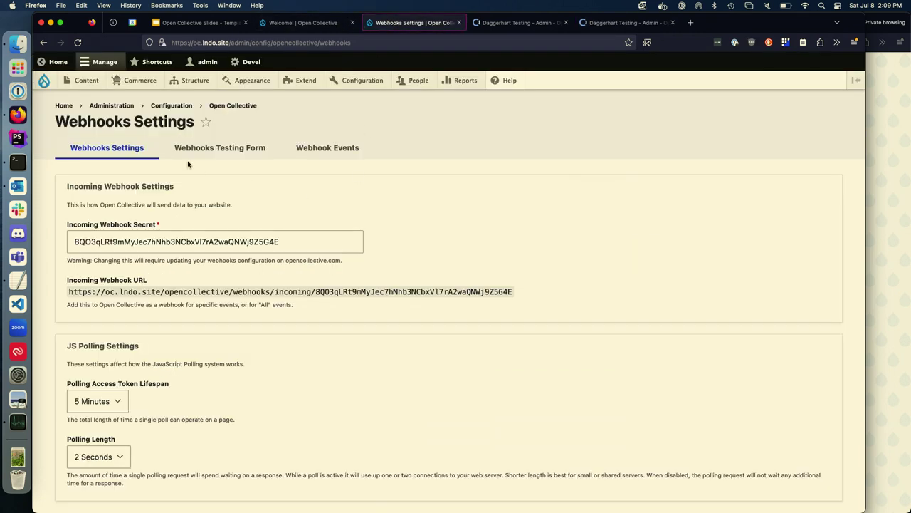
Step: Show the Webhook Events list: two activated.collective.as.host events and one ticket.confirmed event
{"action": "left_click", "coordinate": [340, 154]}
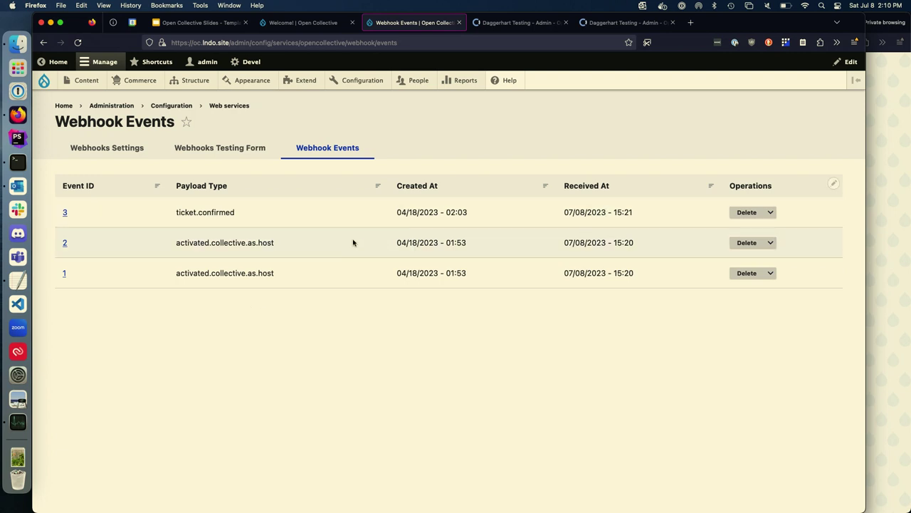
Step: On the Webhooks Testing Form, preview the collective.expense.deleted and transaction.created--future payloads
{"action": "left_click", "coordinate": [226, 154]}
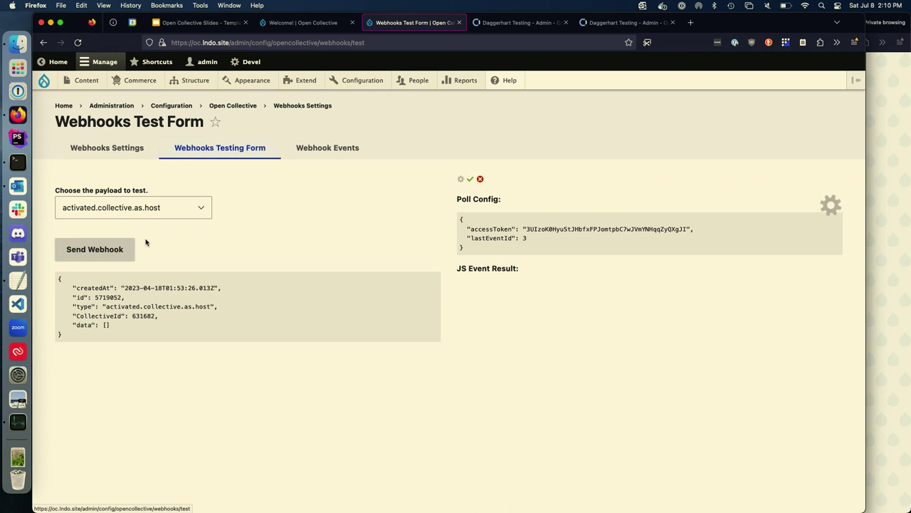
{"action": "left_click", "coordinate": [144, 214]}
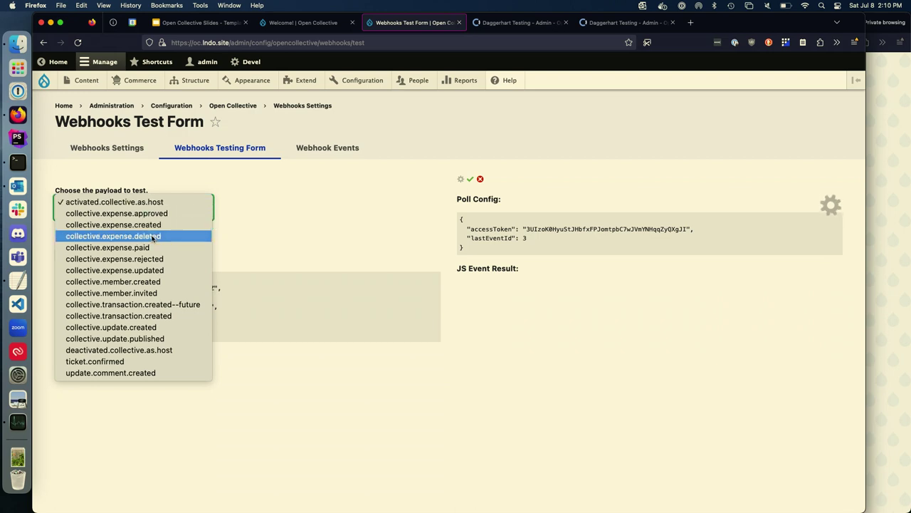
{"action": "left_click", "coordinate": [152, 235]}
{"action": "scroll", "coordinate": [223, 319], "scroll_direction": "down", "scroll_amount": 3}
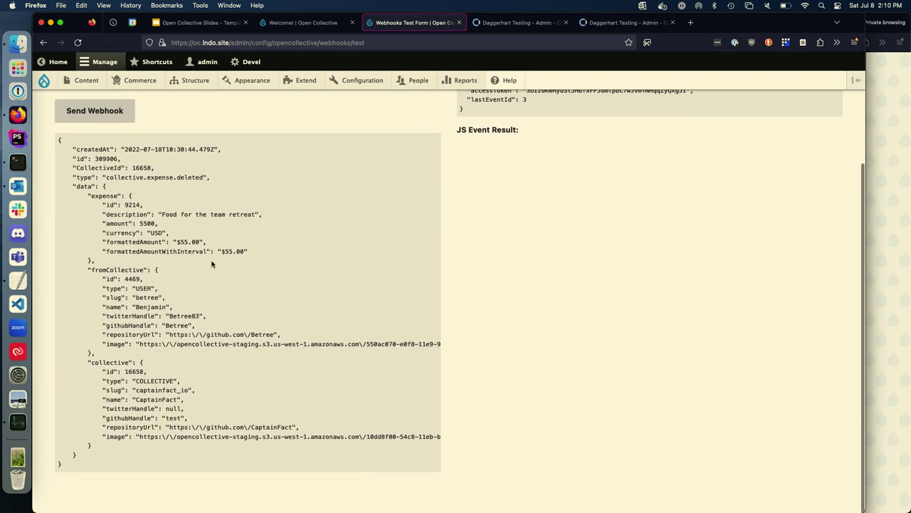
{"action": "scroll", "coordinate": [212, 263], "scroll_direction": "up", "scroll_amount": 3}
{"action": "left_click", "coordinate": [169, 200]}
{"action": "left_click", "coordinate": [159, 253]}
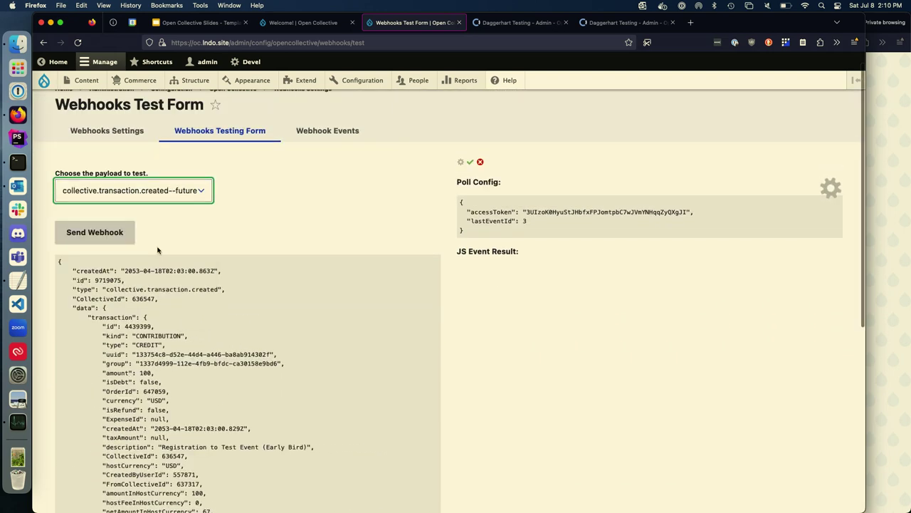
{"action": "scroll", "coordinate": [189, 328], "scroll_direction": "down", "scroll_amount": 4}
{"action": "scroll", "coordinate": [188, 328], "scroll_direction": "down", "scroll_amount": 1}
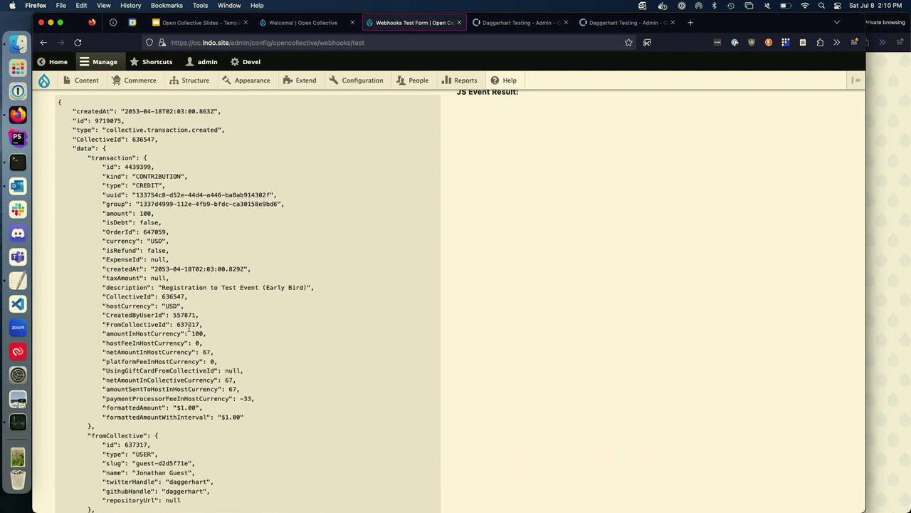
{"action": "scroll", "coordinate": [189, 328], "scroll_direction": "up", "scroll_amount": 5}
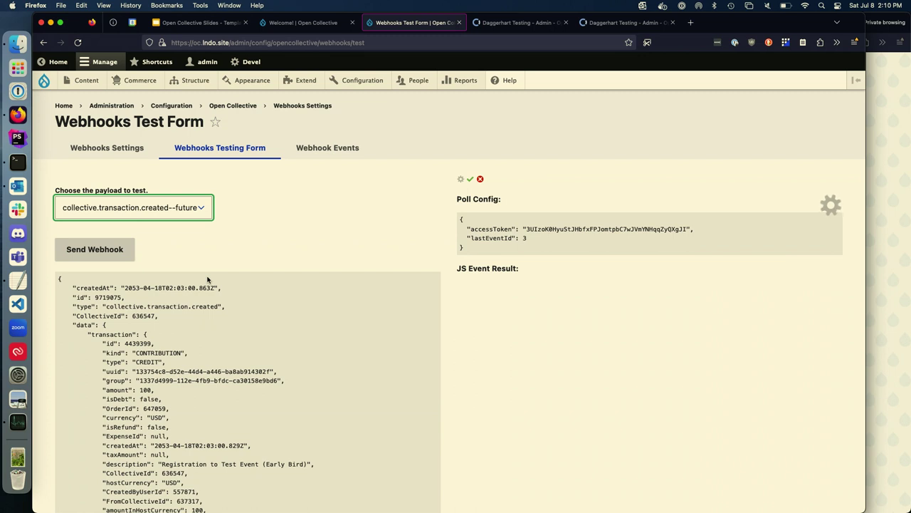
Step: Try sending the collective.transaction.created--future payload as a test webhook
{"action": "left_click", "coordinate": [107, 254]}
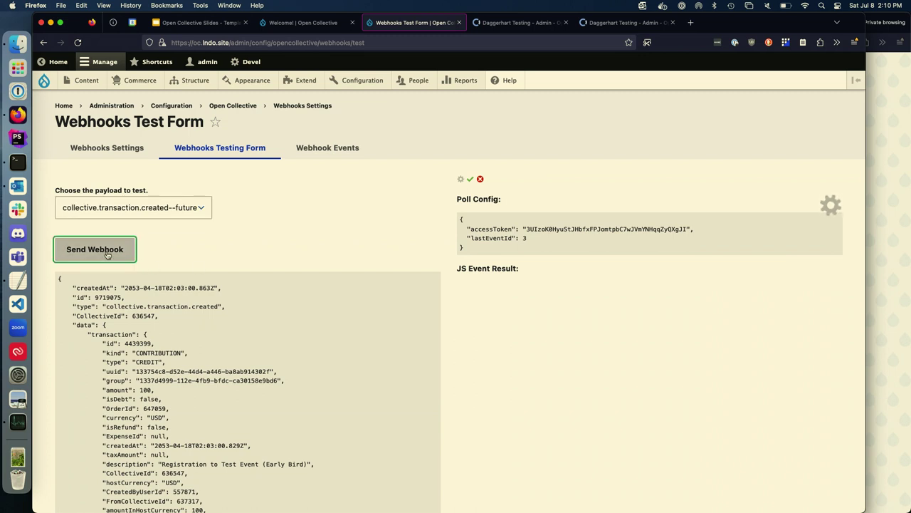
{"action": "scroll", "coordinate": [305, 246], "scroll_direction": "down", "scroll_amount": 2}
{"action": "scroll", "coordinate": [305, 247], "scroll_direction": "up", "scroll_amount": 2}
Step: Send activated.collective.as.host twice and collective.expense.approved, then expand event 4's results
{"action": "left_click", "coordinate": [156, 207]}
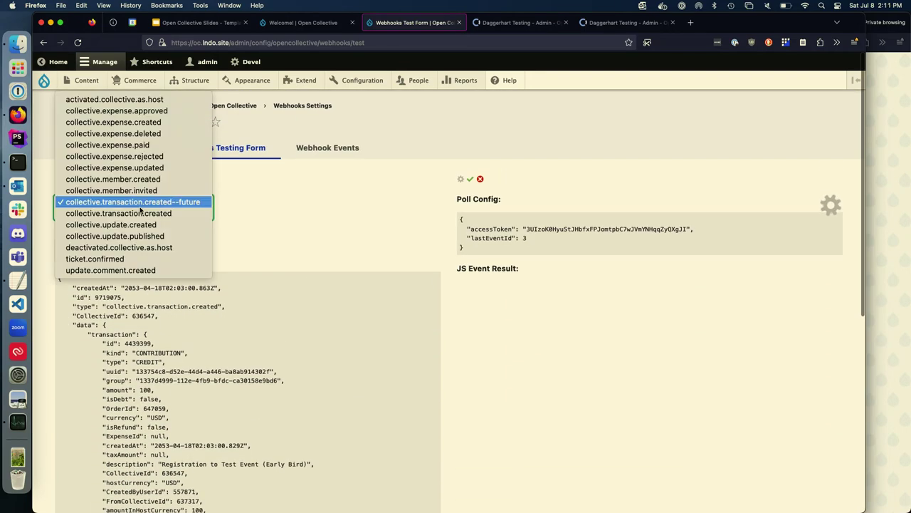
{"action": "left_click", "coordinate": [129, 100]}
{"action": "left_click", "coordinate": [97, 255]}
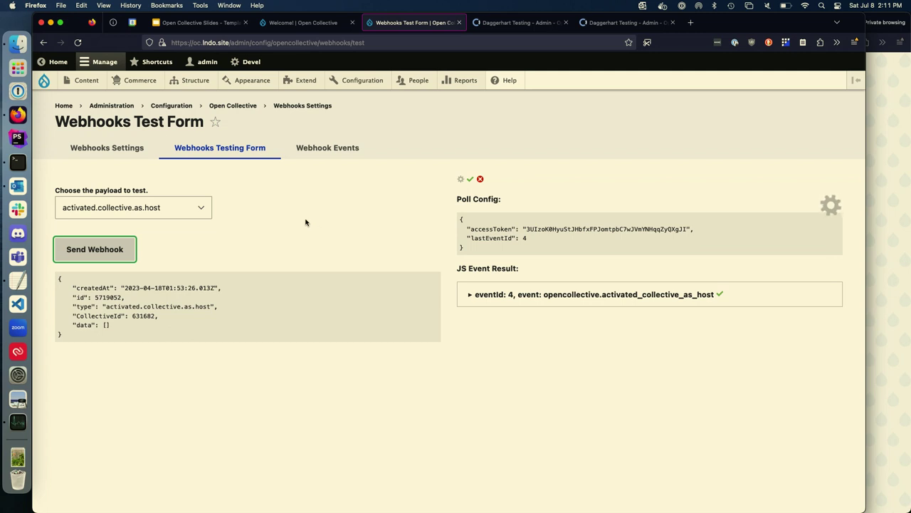
{"action": "left_click", "coordinate": [99, 253]}
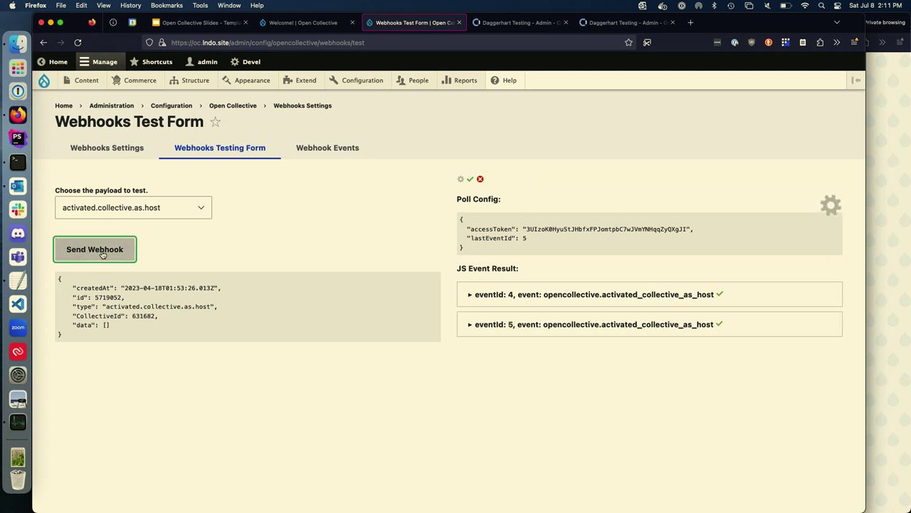
{"action": "left_click", "coordinate": [152, 207]}
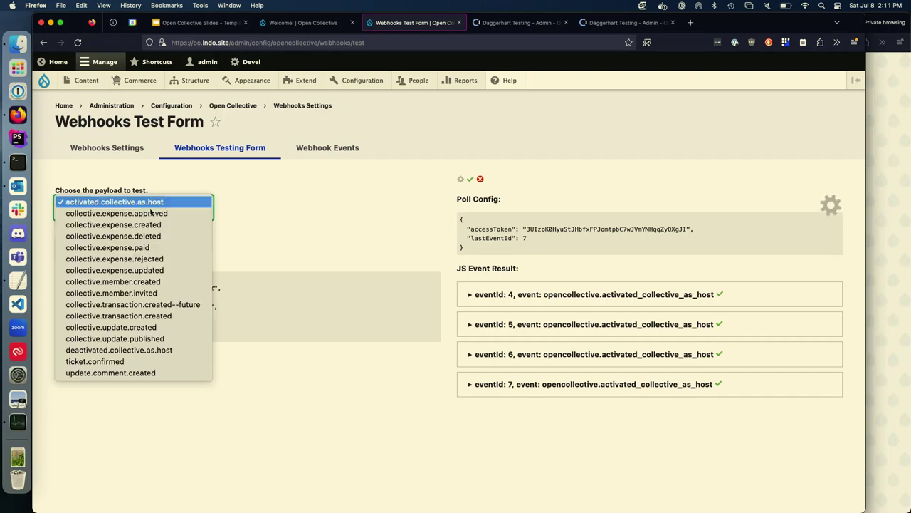
{"action": "left_click", "coordinate": [121, 211]}
{"action": "left_click", "coordinate": [102, 252]}
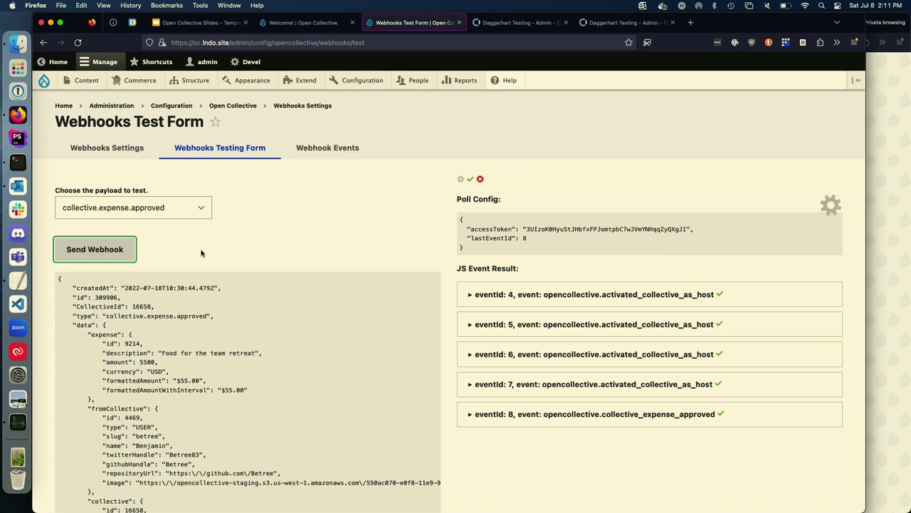
{"action": "left_click", "coordinate": [590, 298]}
{"action": "scroll", "coordinate": [541, 270], "scroll_direction": "down", "scroll_amount": 2}
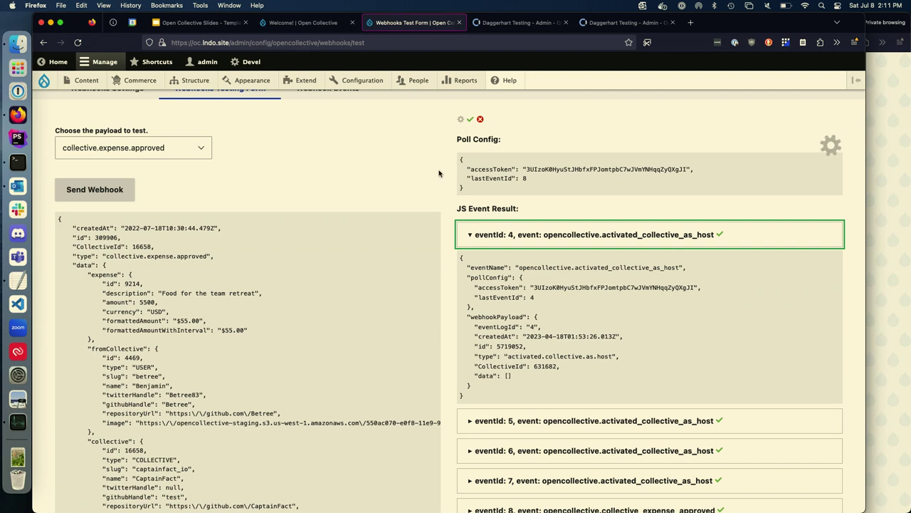
Step: Collapse event 4's details and switch to PhpStorm showing Badge.php
{"action": "left_click", "coordinate": [499, 241]}
{"action": "scroll", "coordinate": [387, 169], "scroll_direction": "up", "scroll_amount": 2}
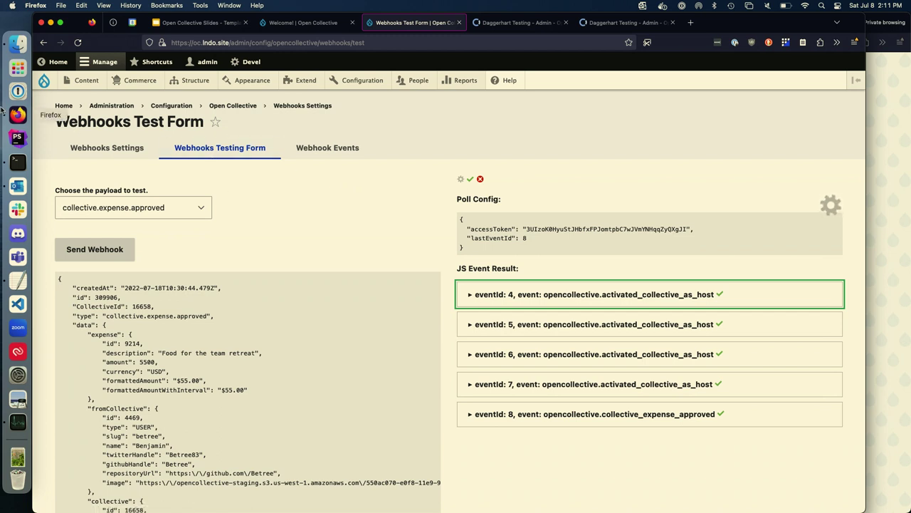
{"action": "left_click", "coordinate": [18, 139]}
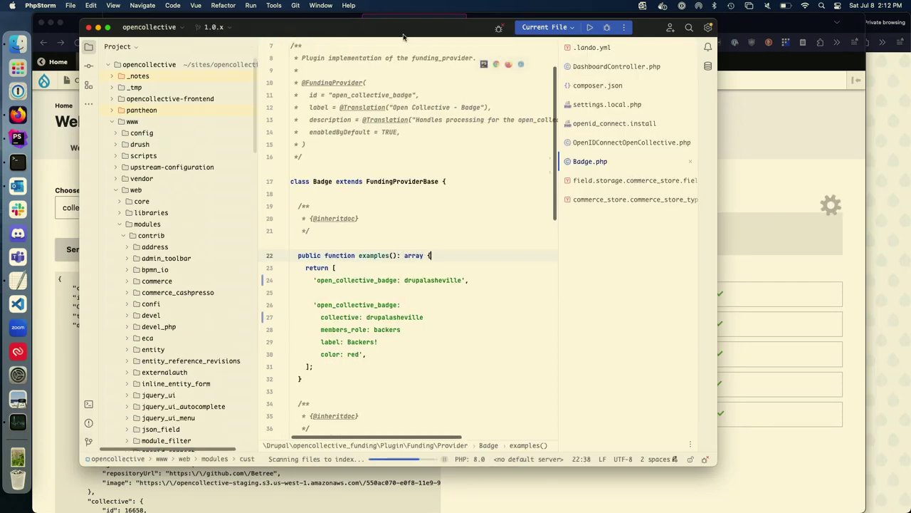
Step: Maximize PhpStorm and close DashboardController.php, composer.json and other tabs except .lando.yml
{"action": "double_click", "coordinate": [392, 25]}
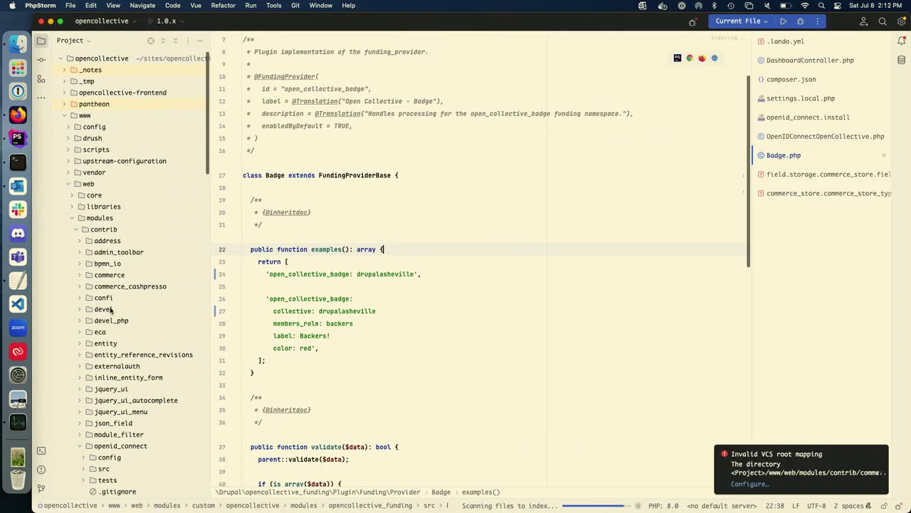
{"action": "left_click", "coordinate": [884, 61]}
{"action": "left_click", "coordinate": [885, 61]}
{"action": "left_click", "coordinate": [885, 62]}
{"action": "left_click", "coordinate": [885, 61]}
{"action": "left_click", "coordinate": [884, 61]}
{"action": "left_click", "coordinate": [885, 61]}
{"action": "left_click", "coordinate": [885, 61]}
{"action": "left_click", "coordinate": [885, 61]}
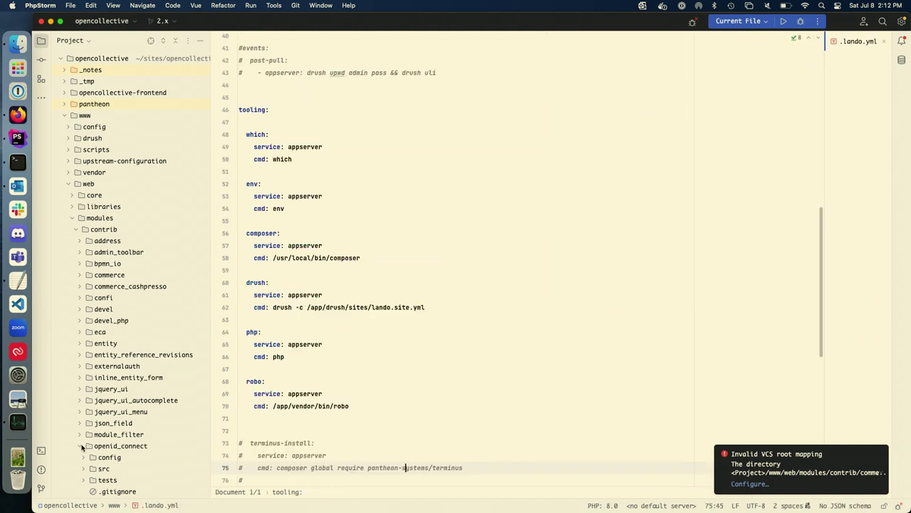
Step: Collapse openid_connect and opencollective_funding, and open opencollective_webhooks/js/webhook-events-test-form.js
{"action": "scroll", "coordinate": [82, 447], "scroll_direction": "down", "scroll_amount": 5}
{"action": "scroll", "coordinate": [81, 447], "scroll_direction": "down", "scroll_amount": 5}
{"action": "left_click", "coordinate": [79, 191]}
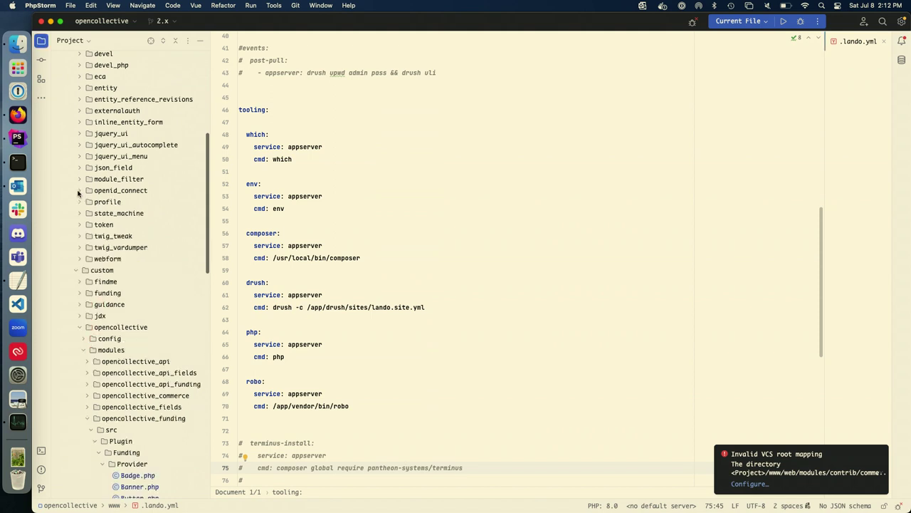
{"action": "scroll", "coordinate": [83, 292], "scroll_direction": "down", "scroll_amount": 5}
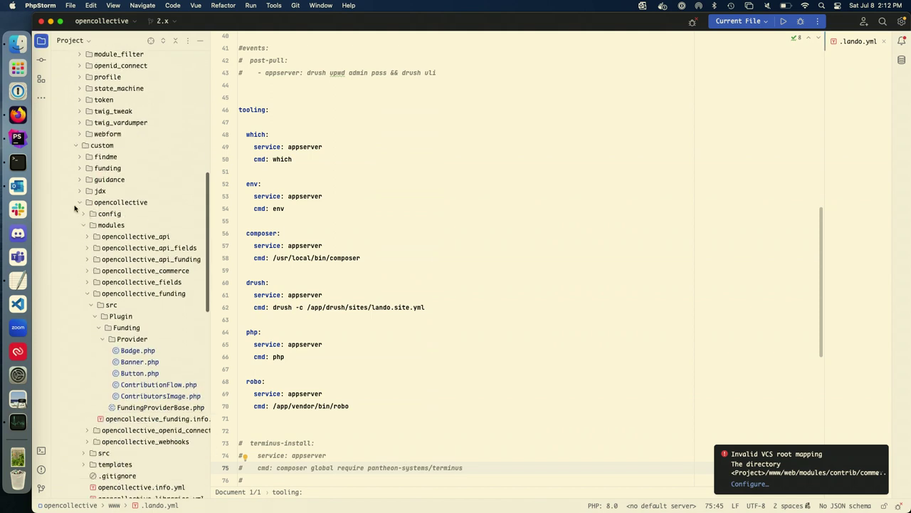
{"action": "left_click", "coordinate": [87, 293]}
{"action": "left_click", "coordinate": [87, 316]}
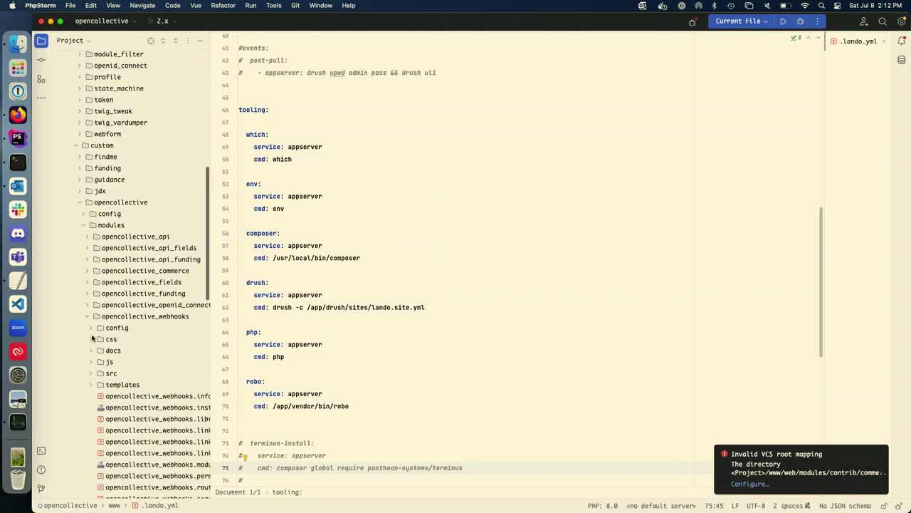
{"action": "left_click", "coordinate": [92, 362]}
{"action": "scroll", "coordinate": [105, 368], "scroll_direction": "down", "scroll_amount": 2}
{"action": "scroll", "coordinate": [105, 368], "scroll_direction": "down", "scroll_amount": 3}
{"action": "scroll", "coordinate": [104, 368], "scroll_direction": "right", "scroll_amount": 3}
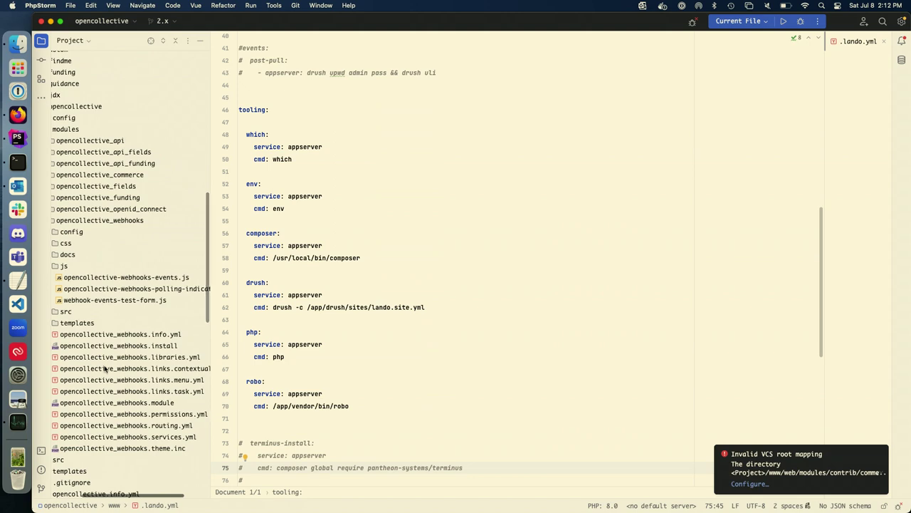
{"action": "scroll", "coordinate": [105, 368], "scroll_direction": "left", "scroll_amount": 3}
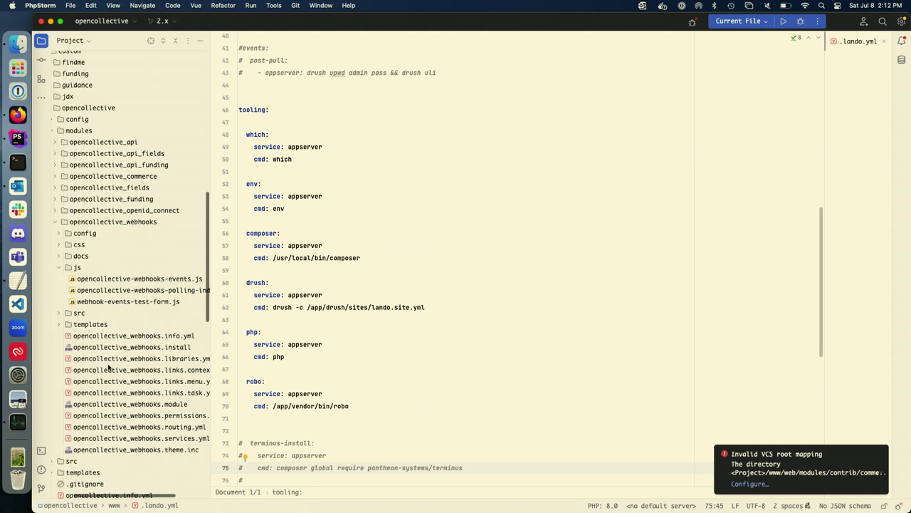
{"action": "double_click", "coordinate": [133, 312]}
{"action": "double_click", "coordinate": [134, 301]}
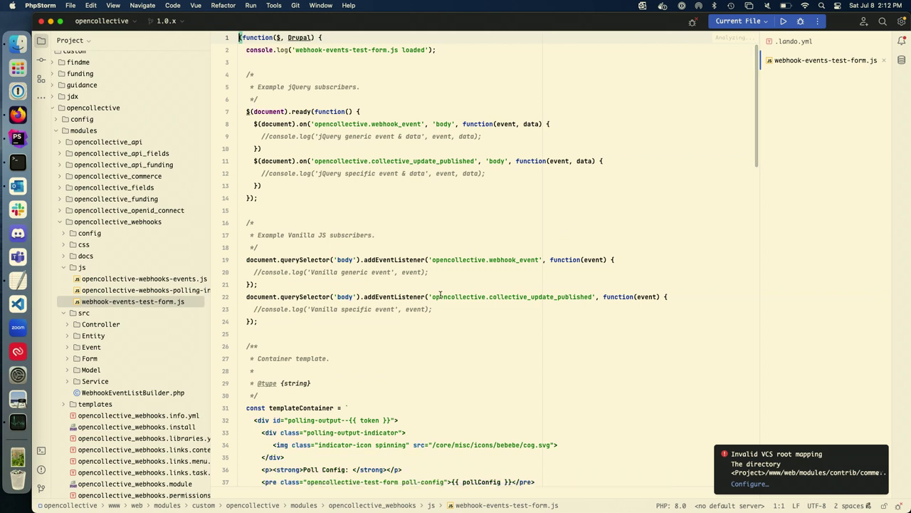
Step: Inspect the jQuery and vanilla JS subscribers in webhook-events-test-form.js, including line 20's commented log
{"action": "left_click", "coordinate": [441, 296]}
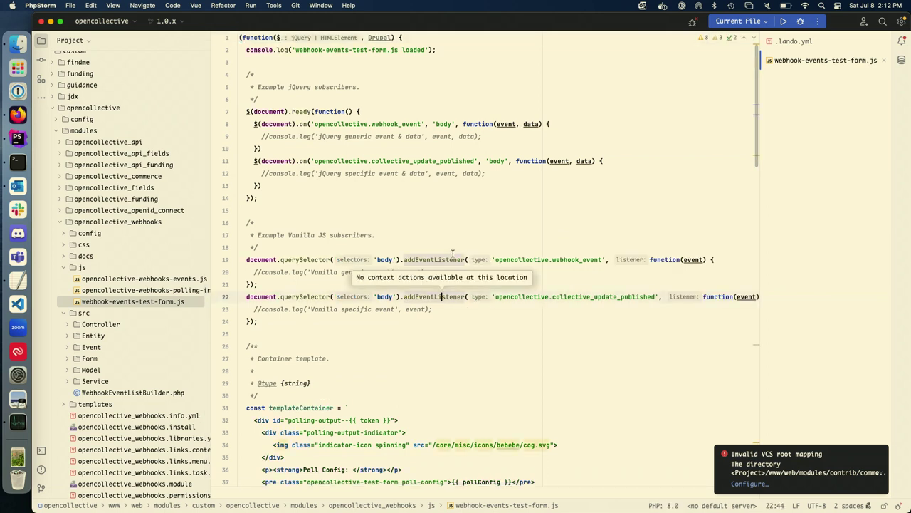
{"action": "key", "text": "alt+Return"}
{"action": "left_click", "coordinate": [499, 180]}
{"action": "key", "text": "XF86AudioRaiseVolume"}
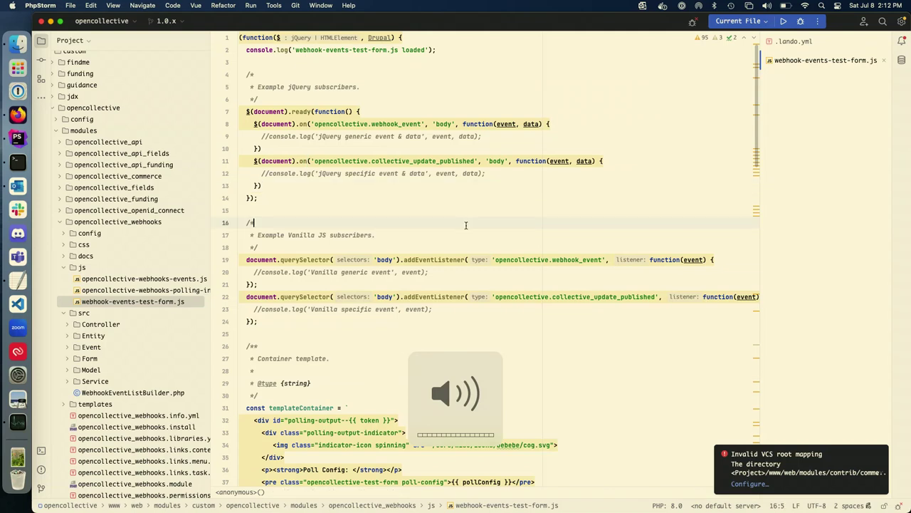
{"action": "key", "text": "F2"}
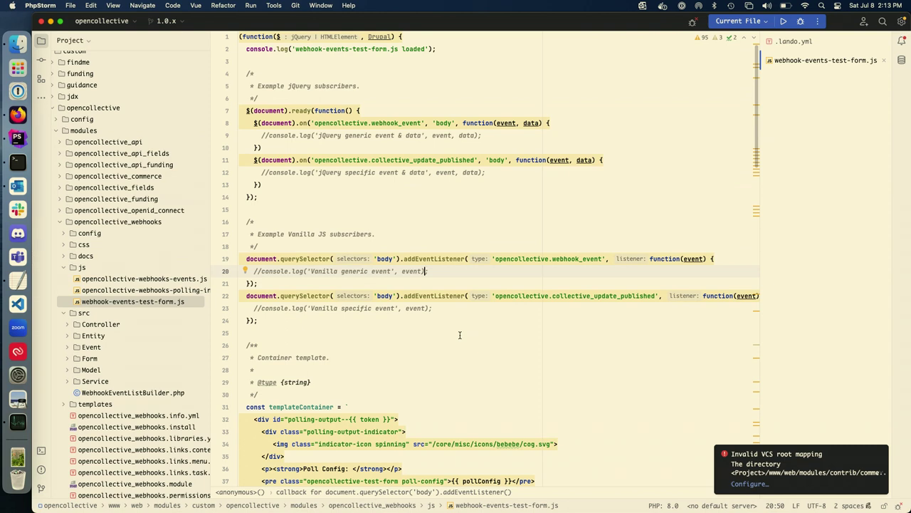
{"action": "scroll", "coordinate": [459, 335], "scroll_direction": "down", "scroll_amount": 10}
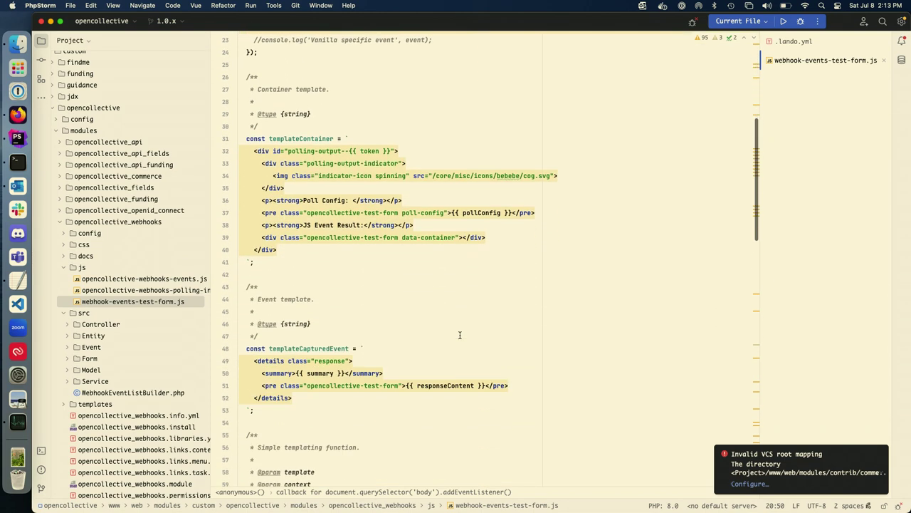
{"action": "scroll", "coordinate": [459, 330], "scroll_direction": "up", "scroll_amount": 10}
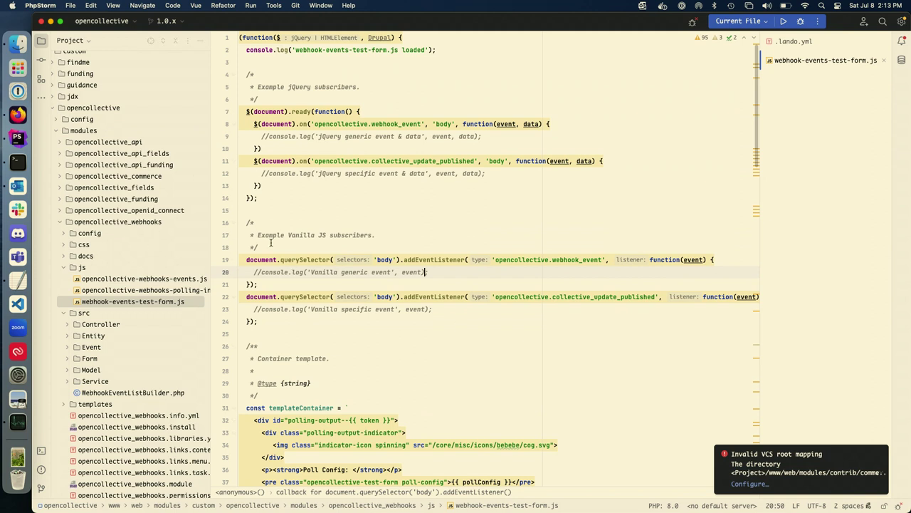
{"action": "scroll", "coordinate": [93, 393], "scroll_direction": "down", "scroll_amount": 5}
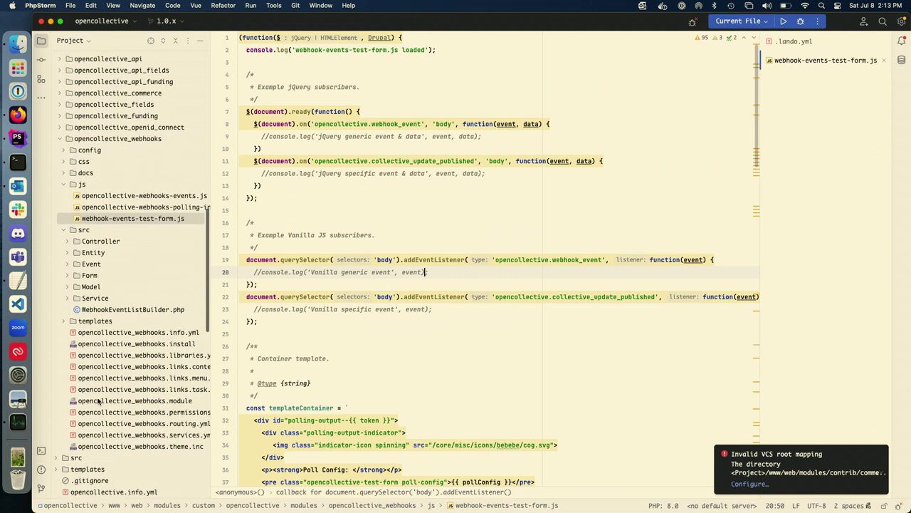
Step: Open opencollective_webhooks.module, then IncomingWebhookController.php from src/Controller
{"action": "double_click", "coordinate": [133, 403]}
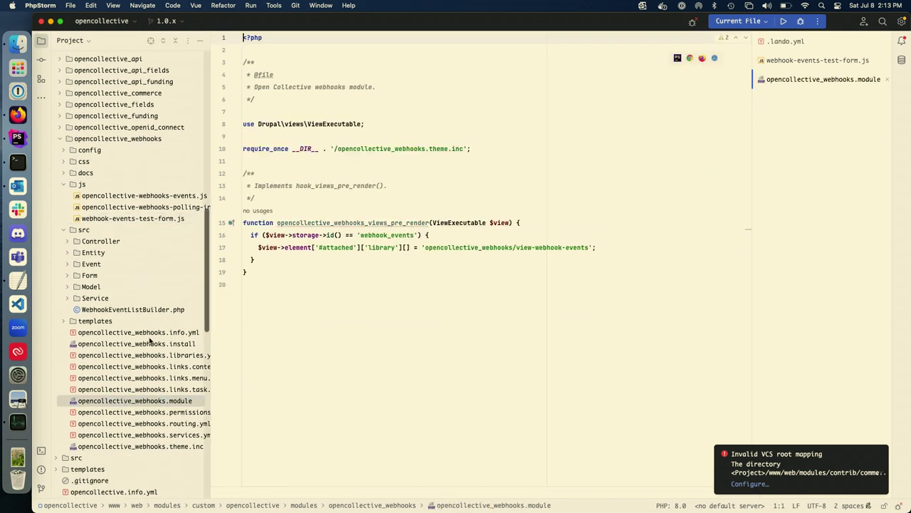
{"action": "left_click", "coordinate": [69, 298]}
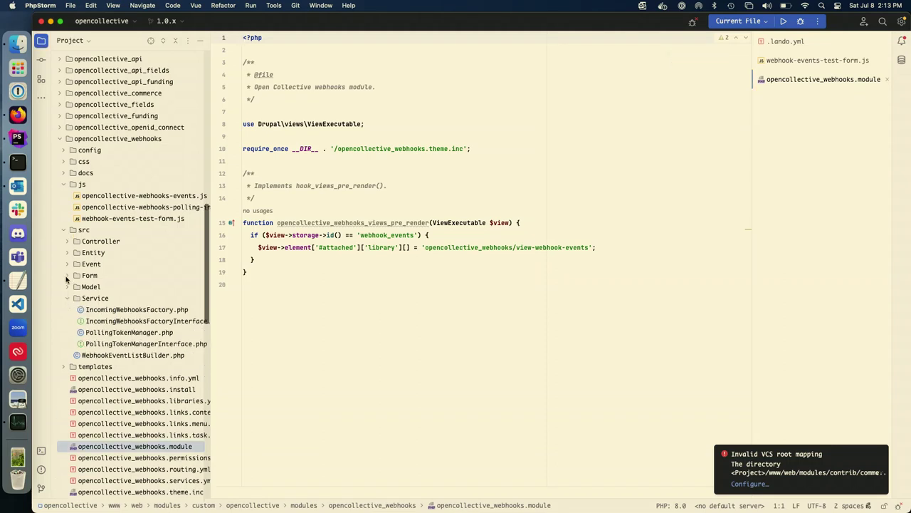
{"action": "left_click", "coordinate": [69, 298]}
{"action": "left_click", "coordinate": [69, 243]}
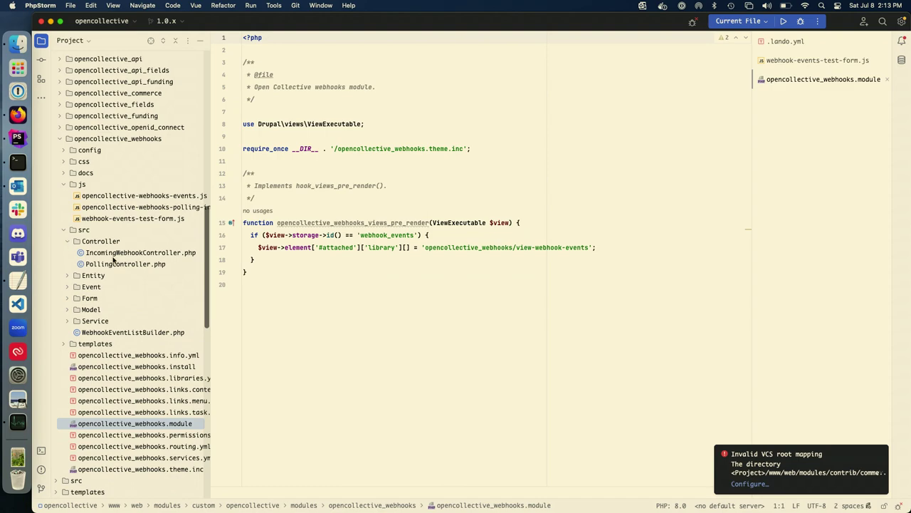
{"action": "left_click", "coordinate": [139, 253]}
{"action": "double_click", "coordinate": [140, 253]}
Step: In PhpStorm, scroll to handle() and inspect the event names array and dispatch loop
{"action": "scroll", "coordinate": [370, 320], "scroll_direction": "down", "scroll_amount": 15}
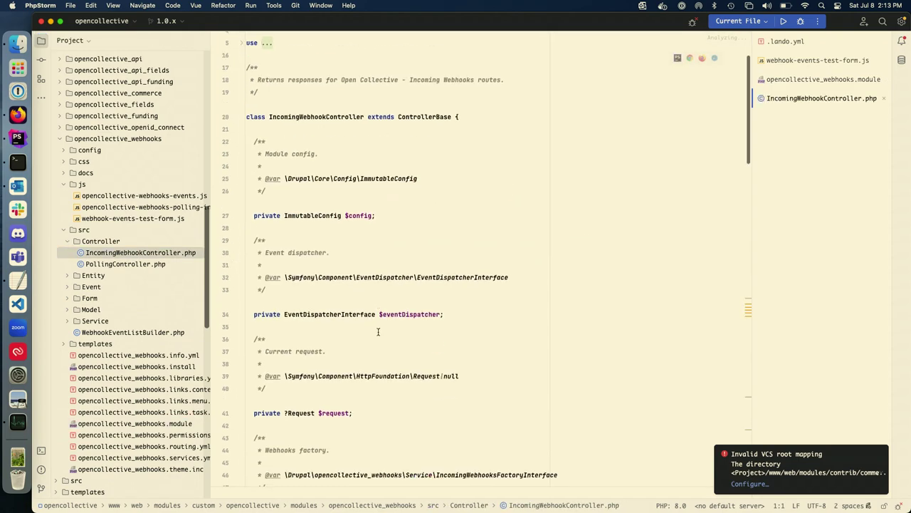
{"action": "scroll", "coordinate": [378, 332], "scroll_direction": "down", "scroll_amount": 10}
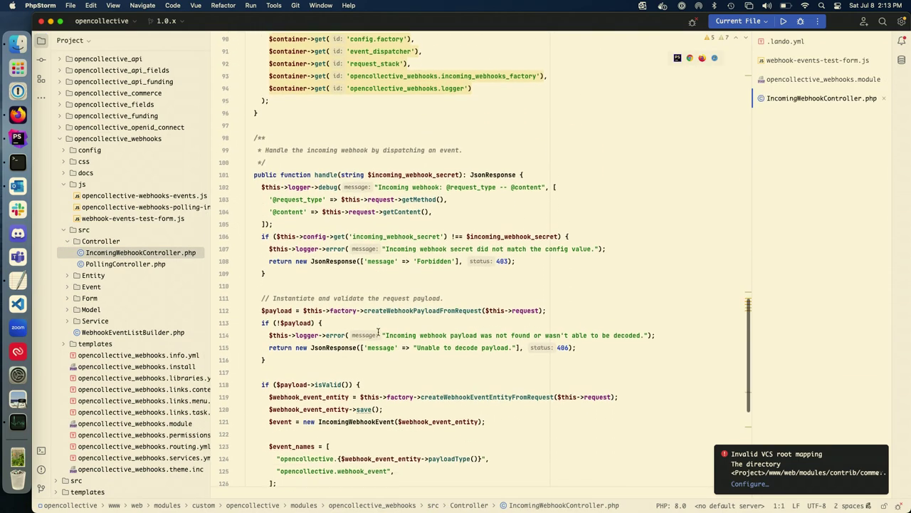
{"action": "scroll", "coordinate": [378, 332], "scroll_direction": "down", "scroll_amount": 5}
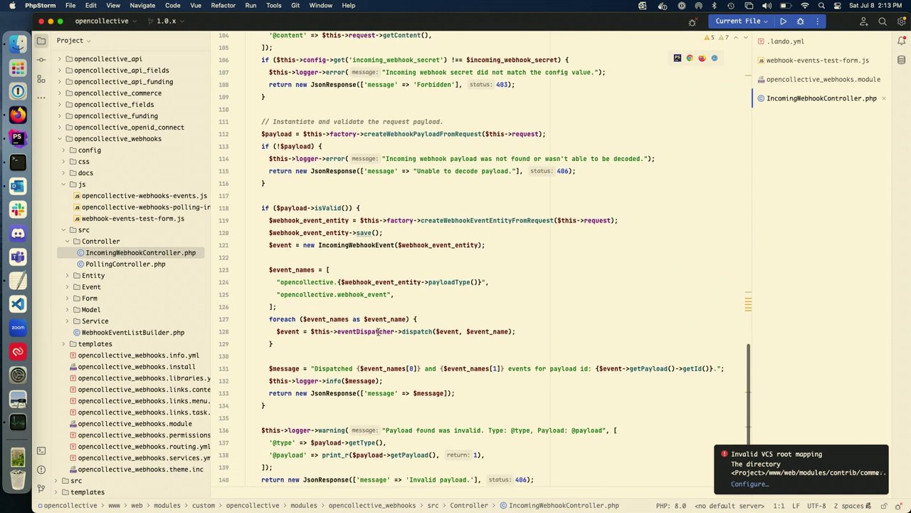
{"action": "scroll", "coordinate": [378, 332], "scroll_direction": "down", "scroll_amount": 1}
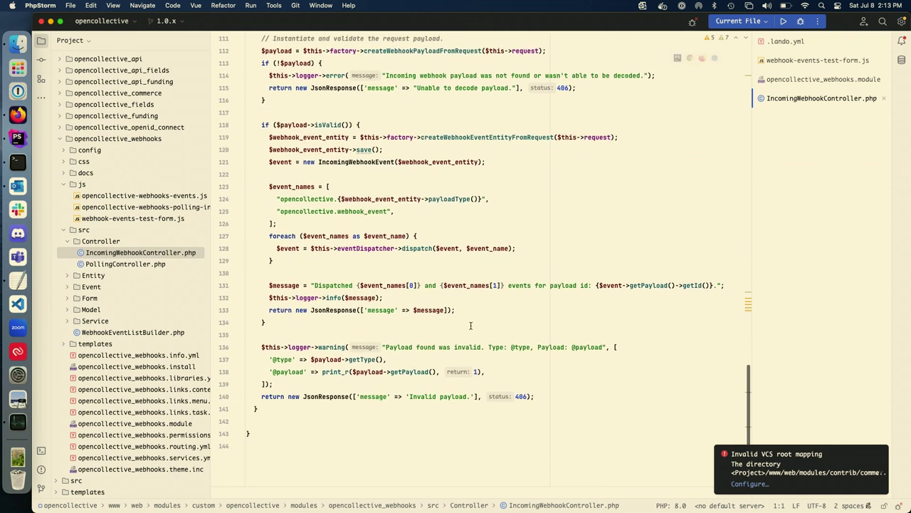
{"action": "left_click_drag", "start_coordinate": [356, 260], "coordinate": [157, 191]}
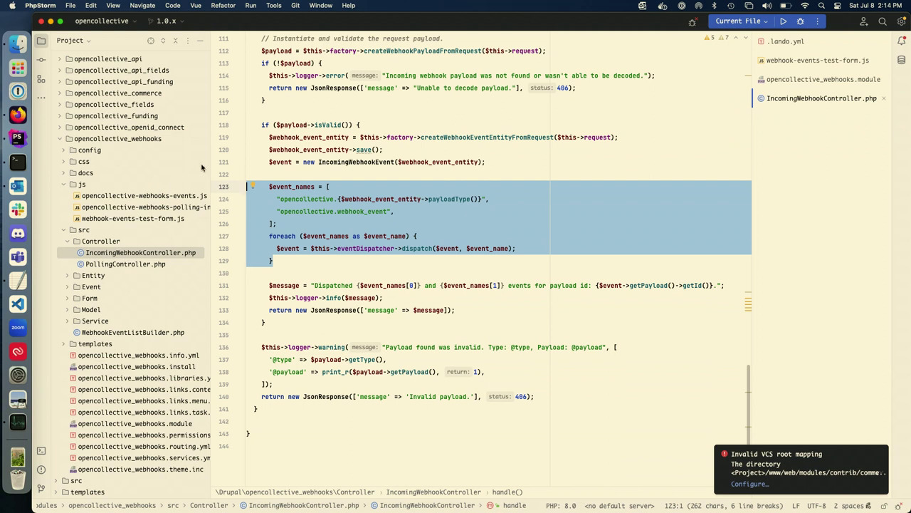
{"action": "key", "text": "super+bracketleft"}
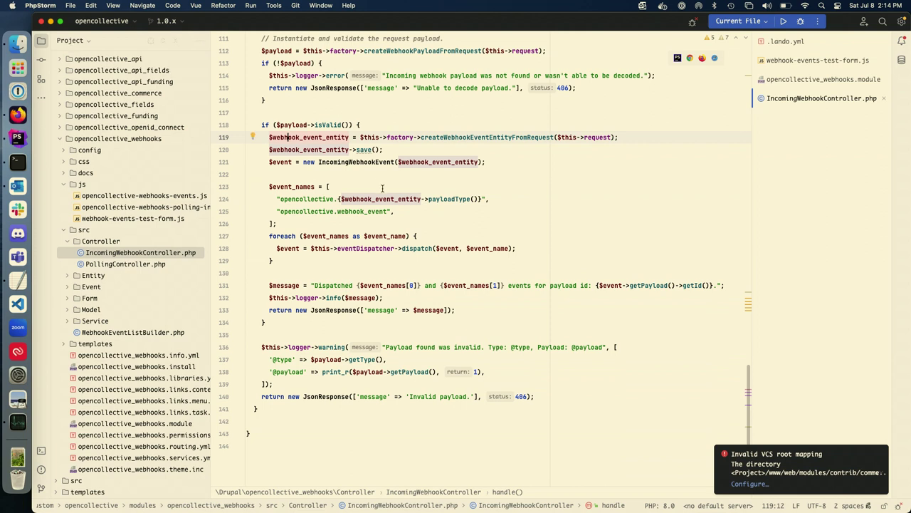
{"action": "left_click", "coordinate": [382, 188]}
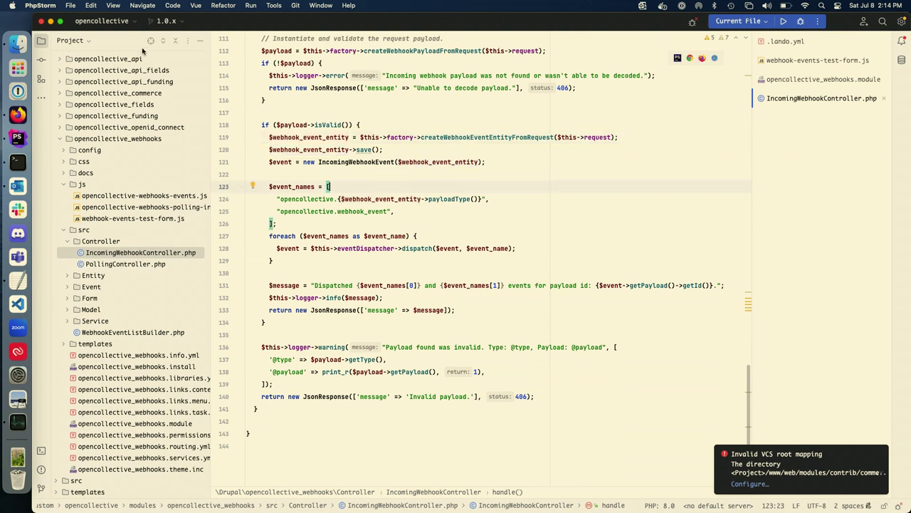
Step: Present slide 18, the closing 'Thank You!' slide, as a full-screen slideshow
{"action": "left_click", "coordinate": [50, 21]}
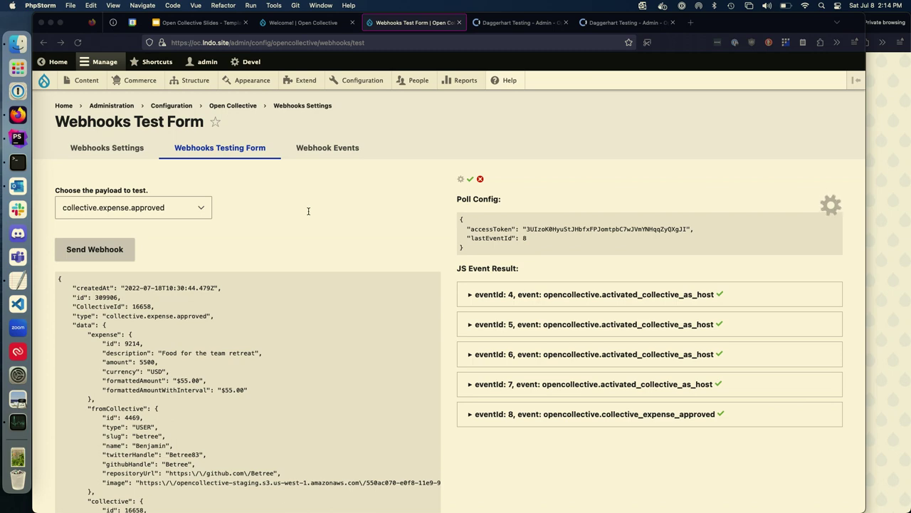
{"action": "left_click", "coordinate": [187, 23]}
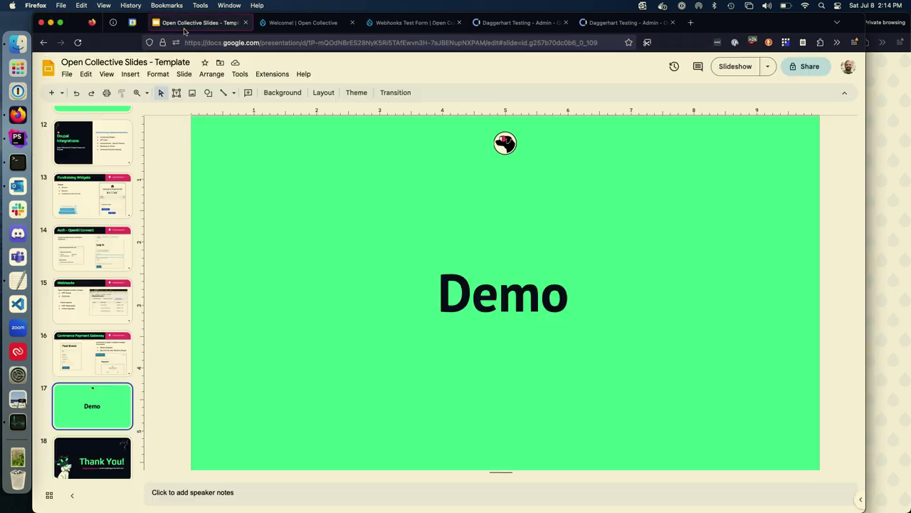
{"action": "left_click", "coordinate": [104, 448]}
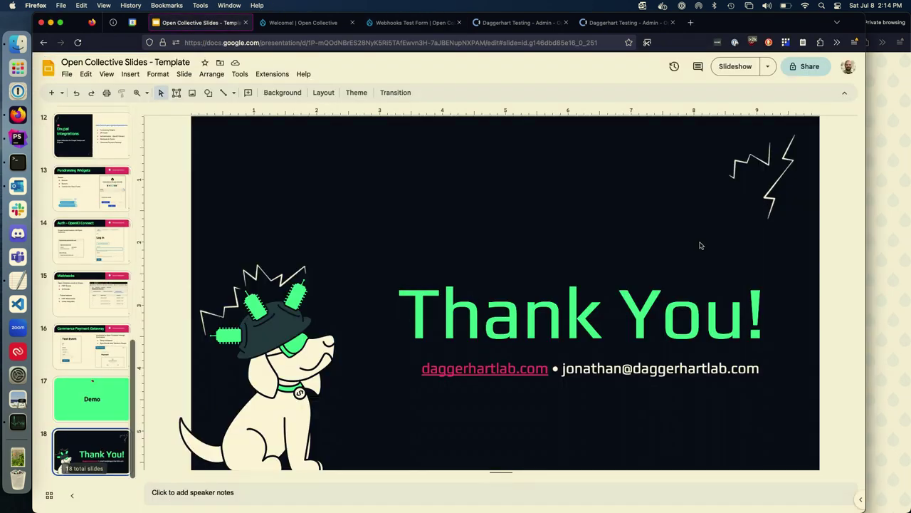
{"action": "left_click", "coordinate": [731, 67]}
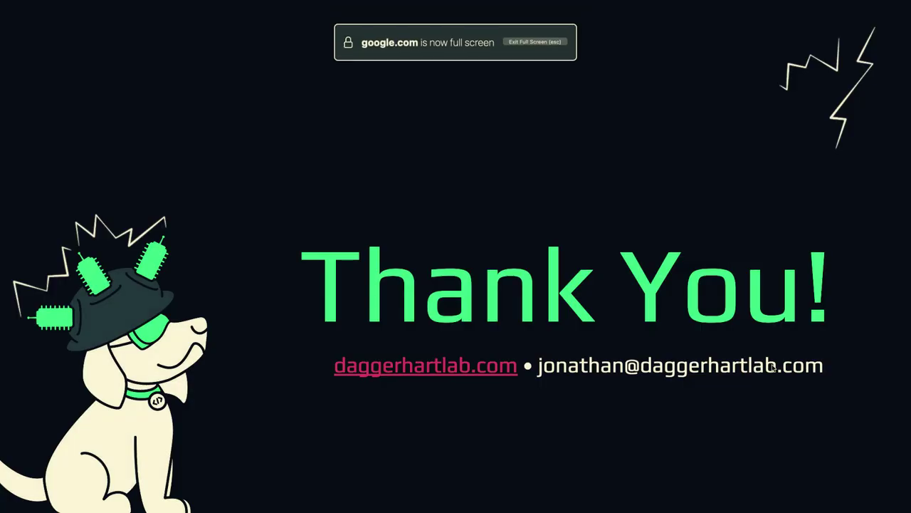